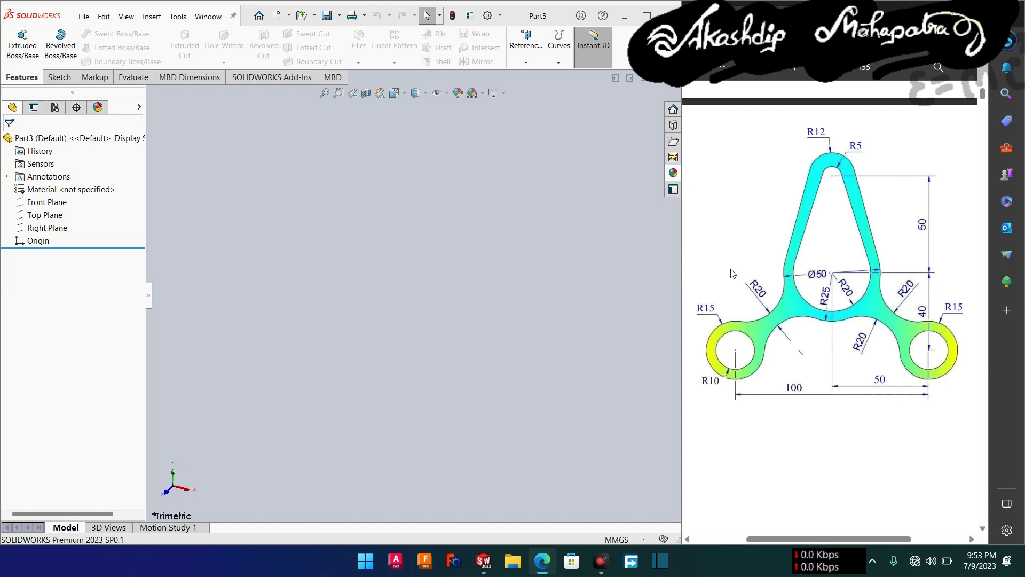
Start an extruded boss with a new sketch on the Front Plane, with the Circle tool active
{"action": "left_click", "coordinate": [338, 229]}
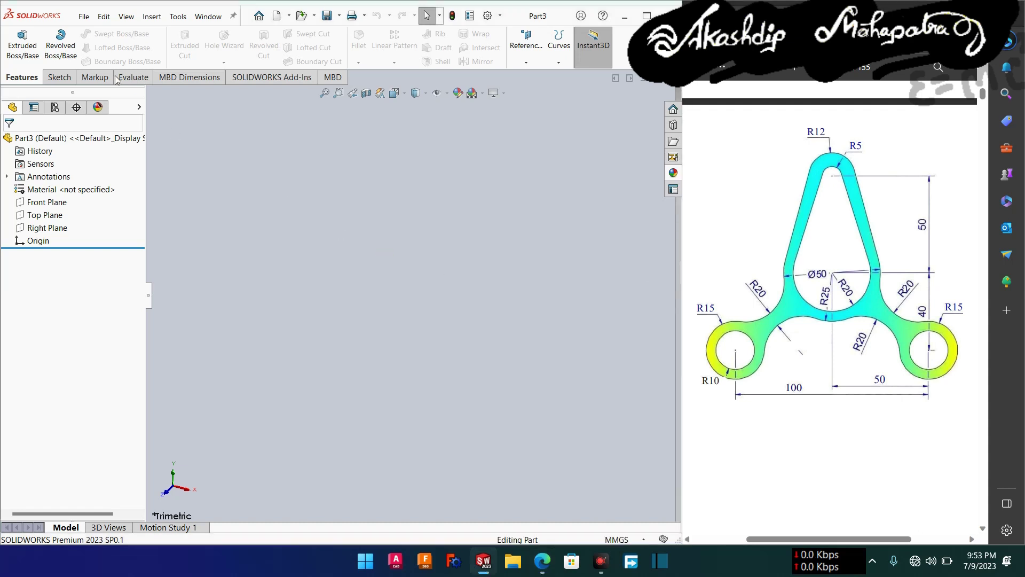
{"action": "left_click", "coordinate": [30, 66]}
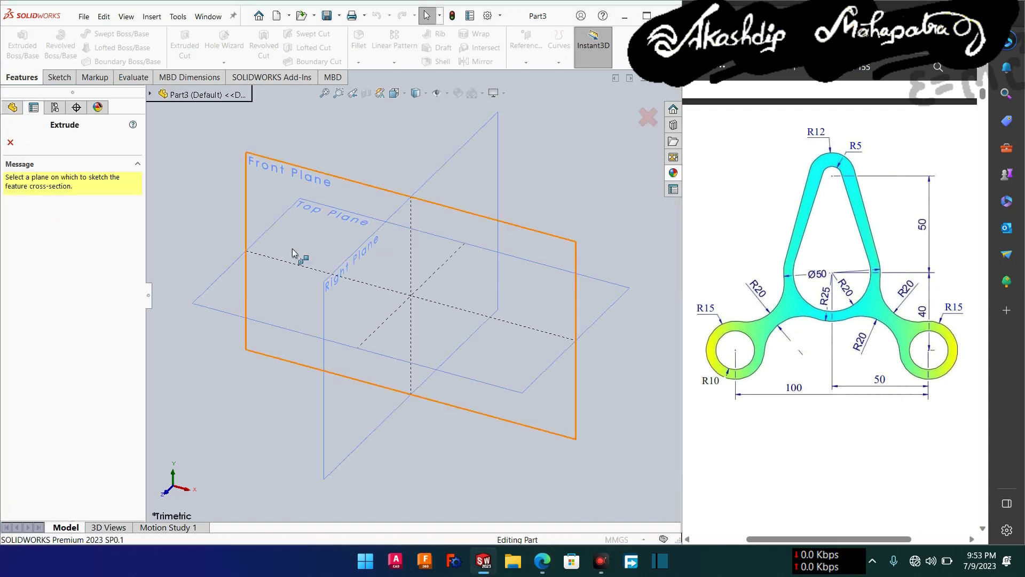
{"action": "left_click", "coordinate": [280, 187]}
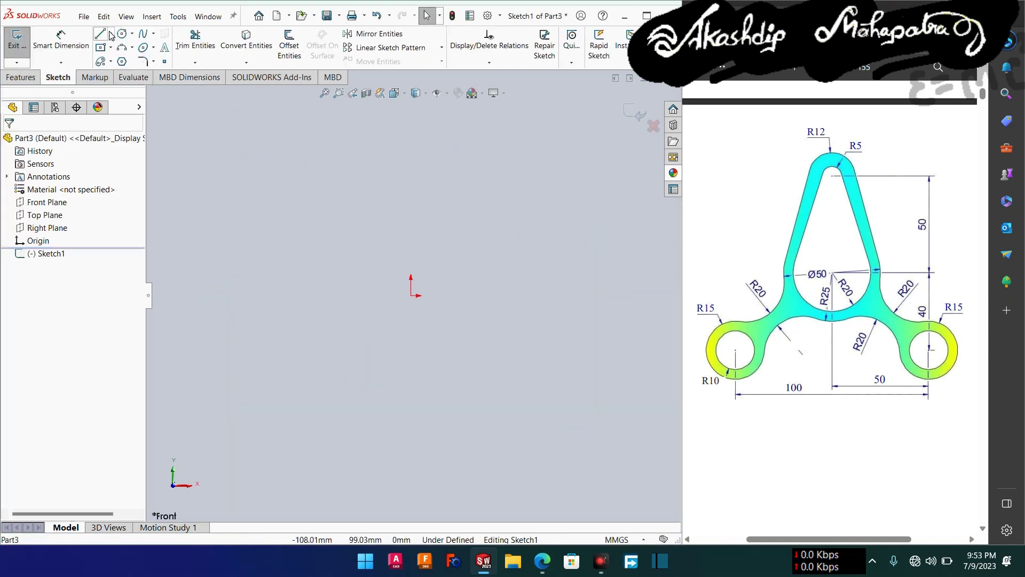
{"action": "left_click", "coordinate": [110, 36]}
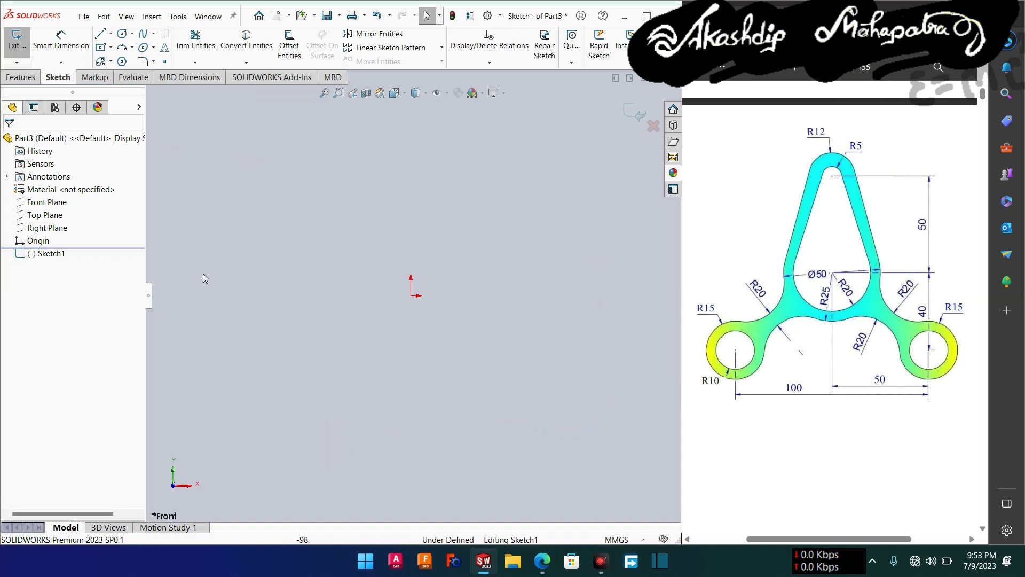
{"action": "right_click_drag", "start_coordinate": [220, 190], "coordinate": [273, 193]}
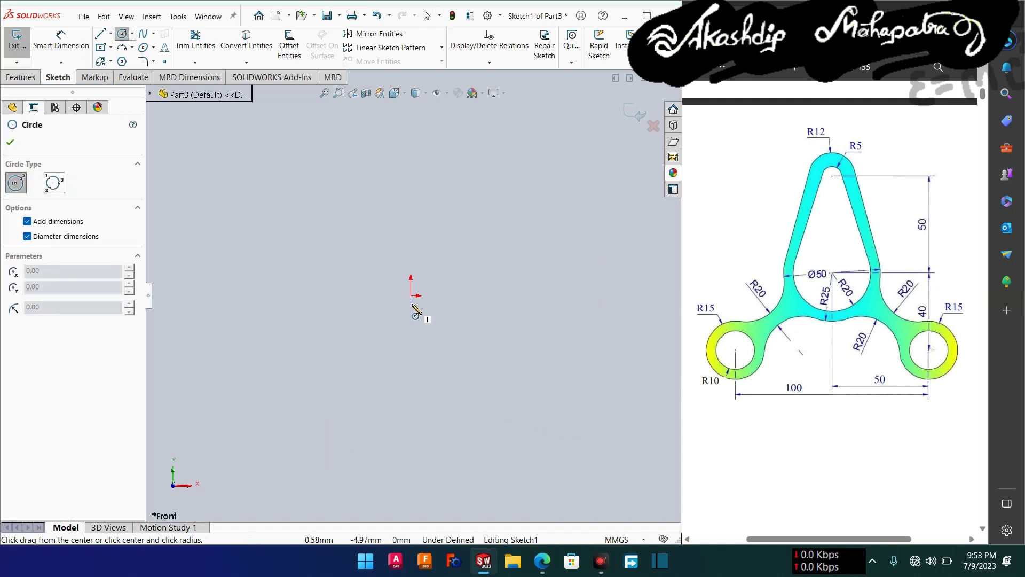
Draw a Ø40 circle centred on the origin and enable Sketch Numeric Input
{"action": "left_click", "coordinate": [410, 295]}
{"action": "type", "text": "40"}
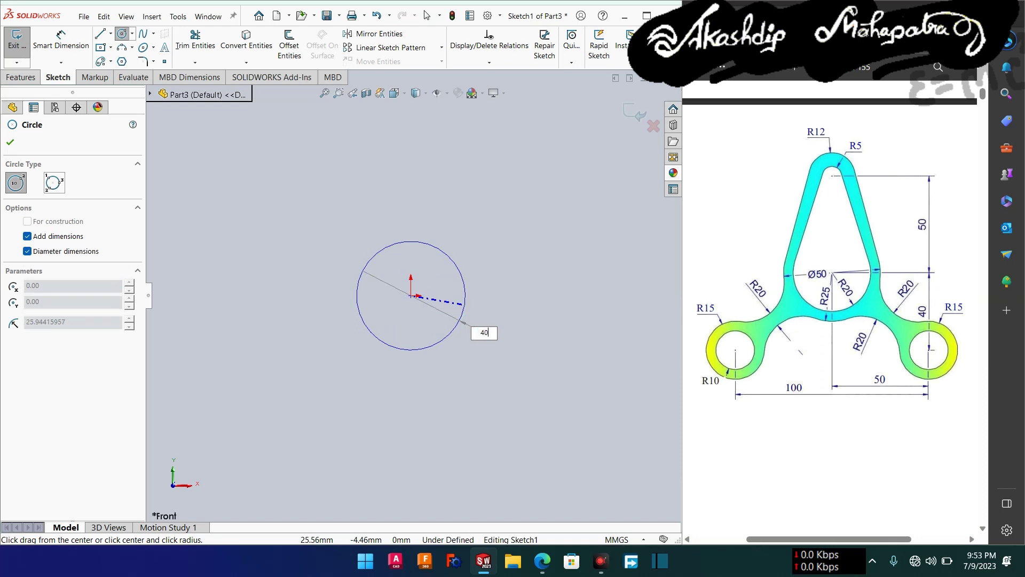
{"action": "key", "text": "Return"}
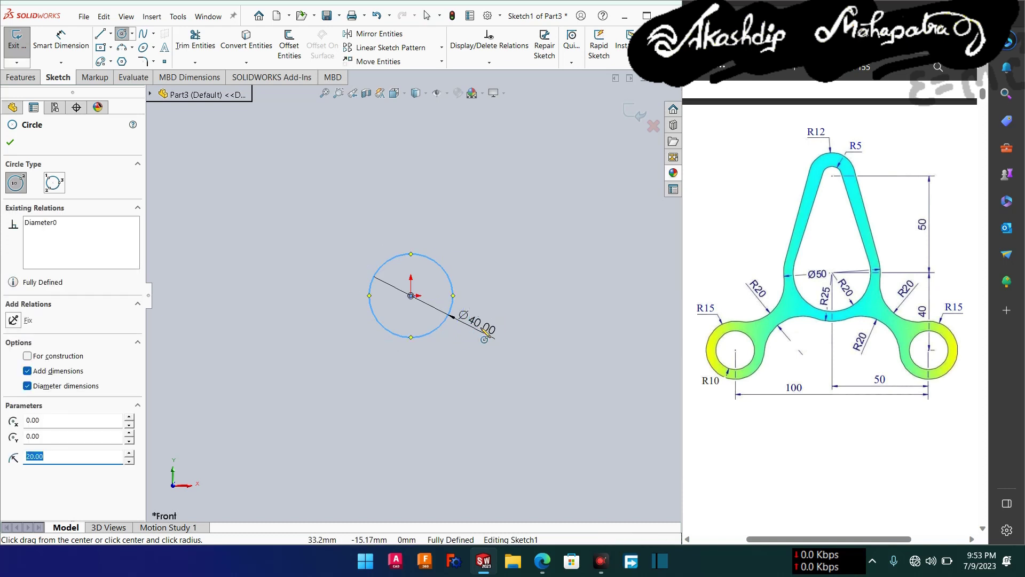
{"action": "right_click", "coordinate": [472, 215]}
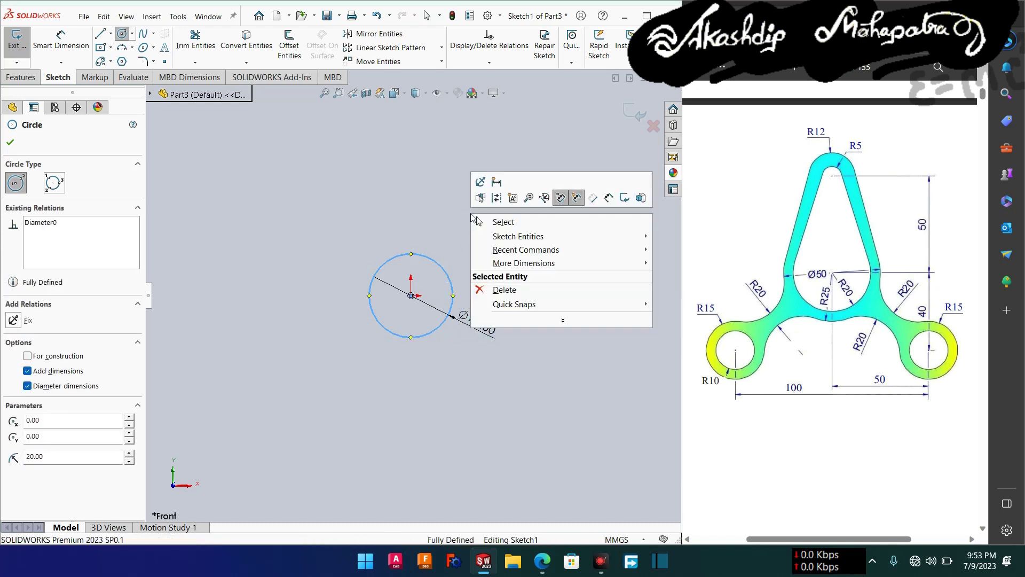
{"action": "left_click", "coordinate": [561, 198]}
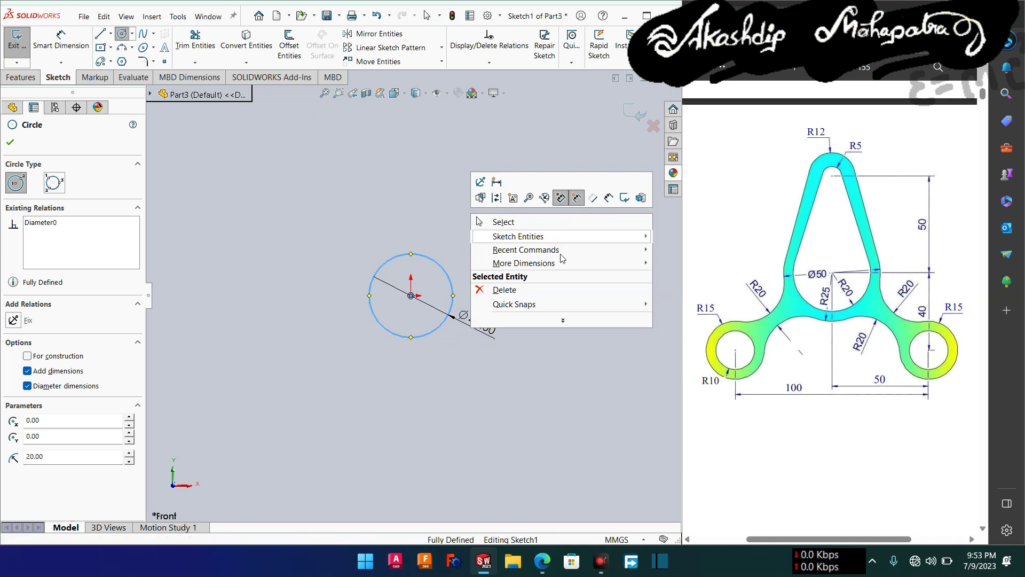
{"action": "left_click", "coordinate": [412, 301]}
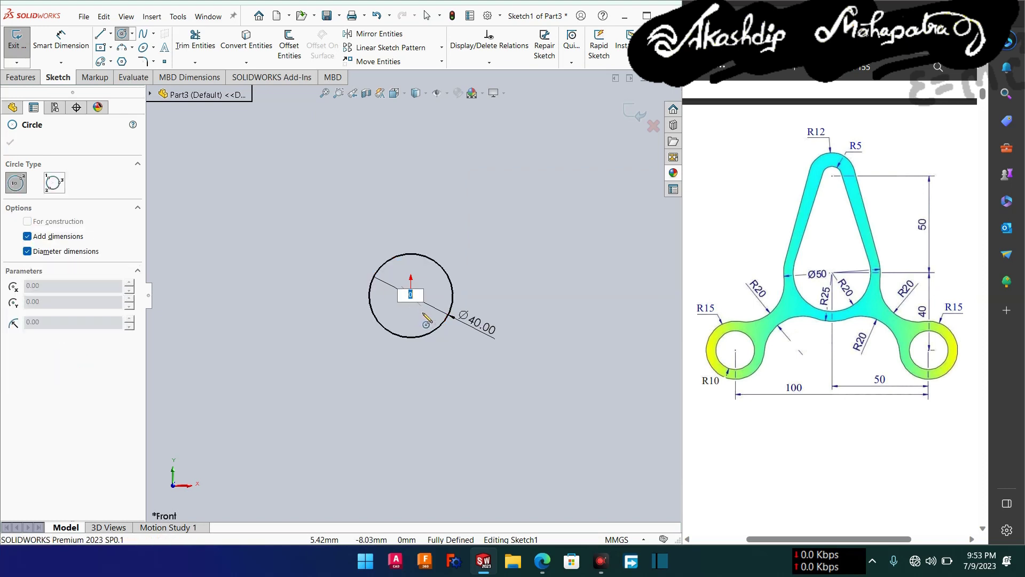
{"action": "key", "text": "Escape"}
Draw a concentric Ø50 circle centred on the origin
{"action": "left_click", "coordinate": [411, 296]}
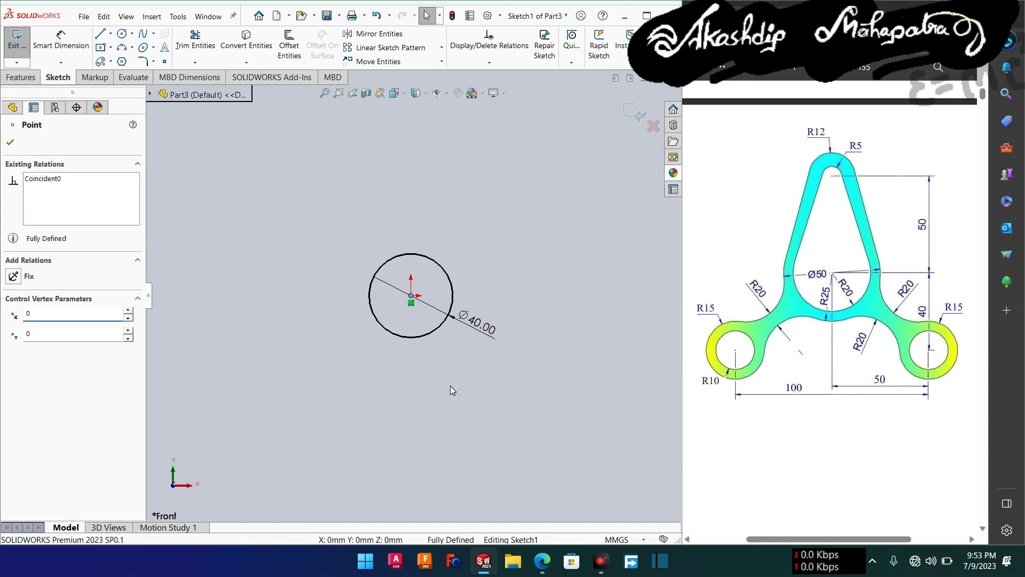
{"action": "right_click_drag", "start_coordinate": [450, 386], "coordinate": [450, 363]}
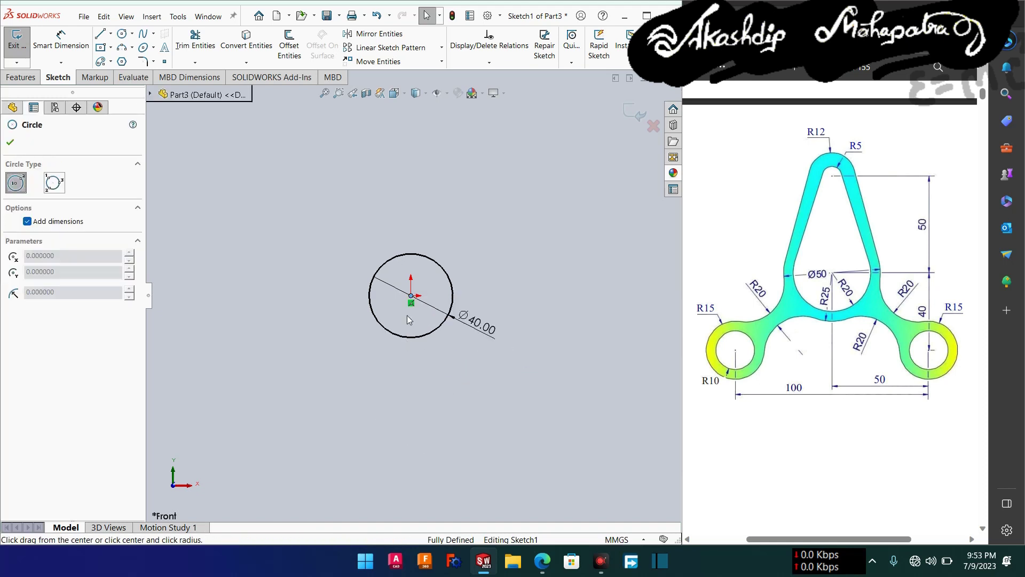
{"action": "left_click", "coordinate": [411, 295]}
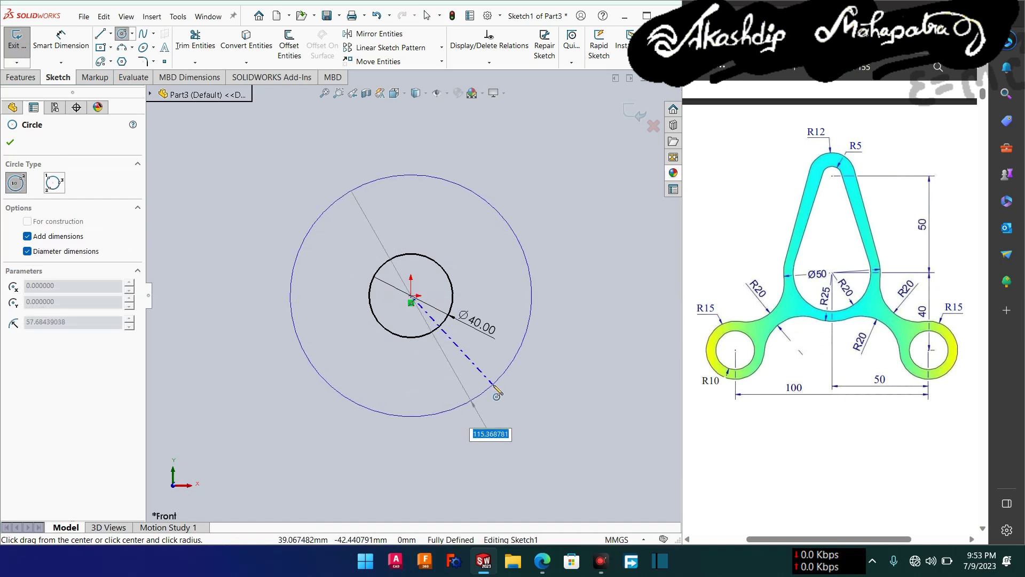
{"action": "type", "text": "50"}
{"action": "key", "text": "Return"}
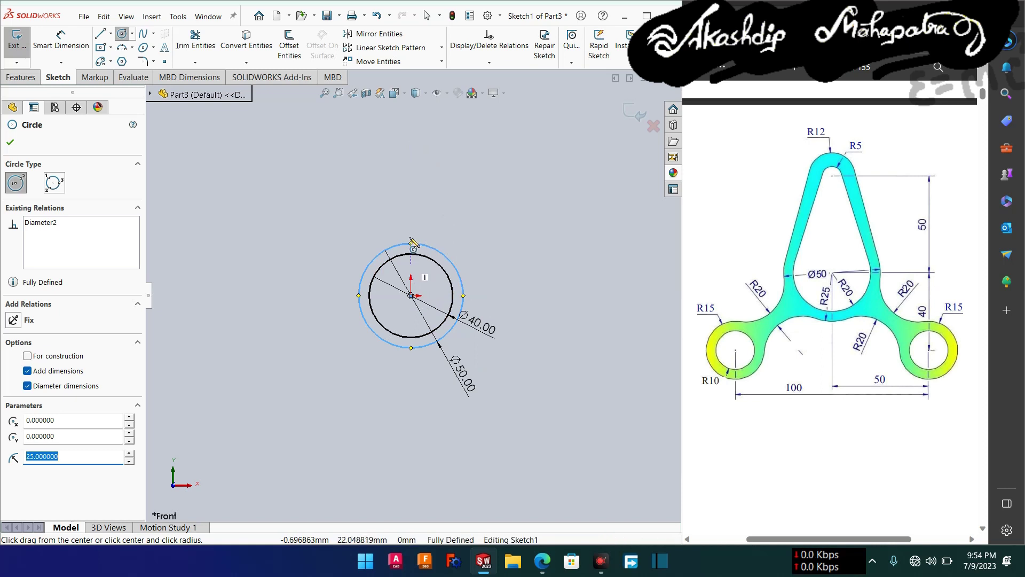
Draw concentric Ø10 and Ø24 circles on a shared centre above the origin
{"action": "left_click", "coordinate": [411, 133]}
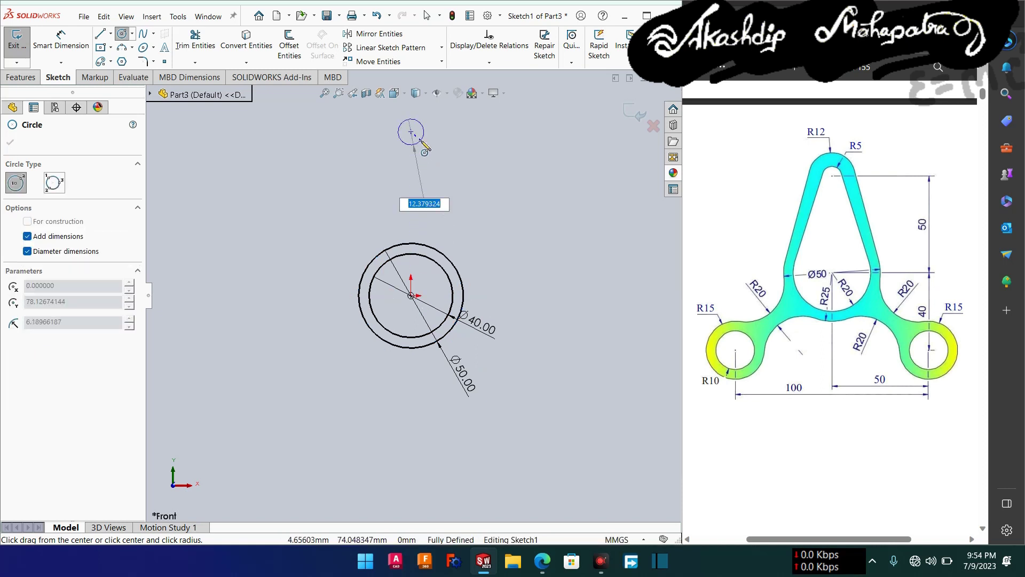
{"action": "type", "text": "10"}
{"action": "key", "text": "Return"}
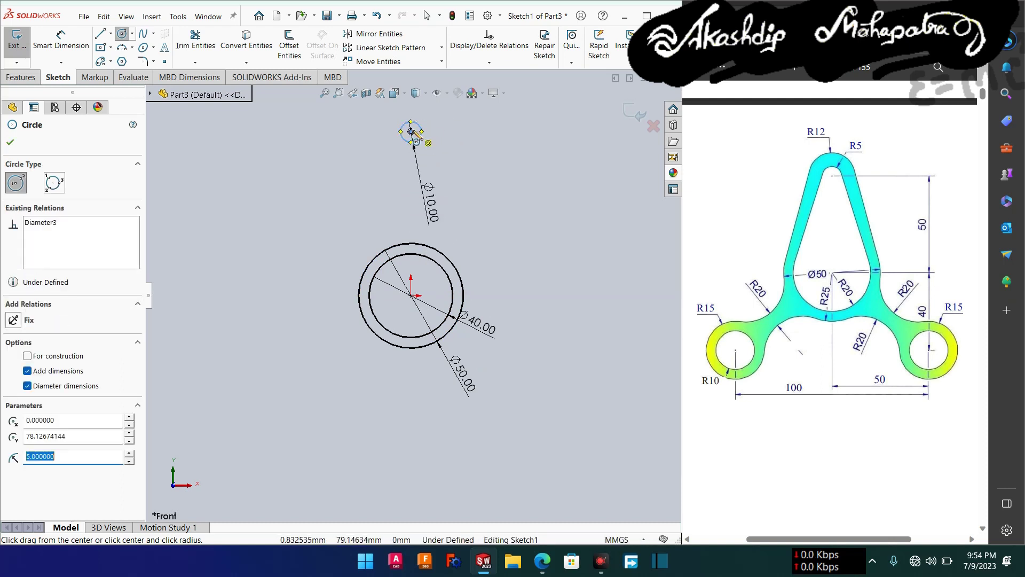
{"action": "left_click", "coordinate": [411, 132]}
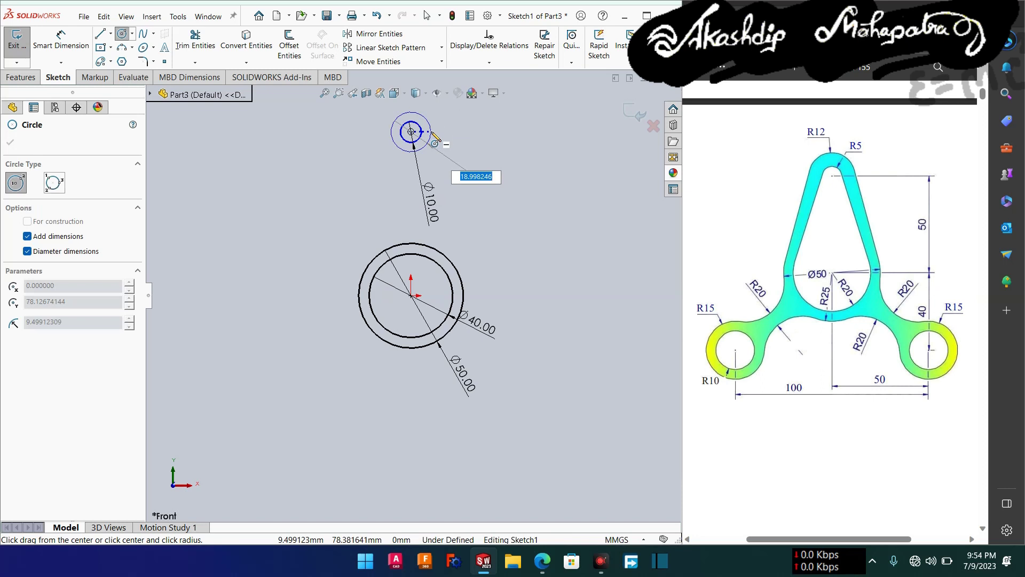
{"action": "type", "text": "24"}
{"action": "key", "text": "Return"}
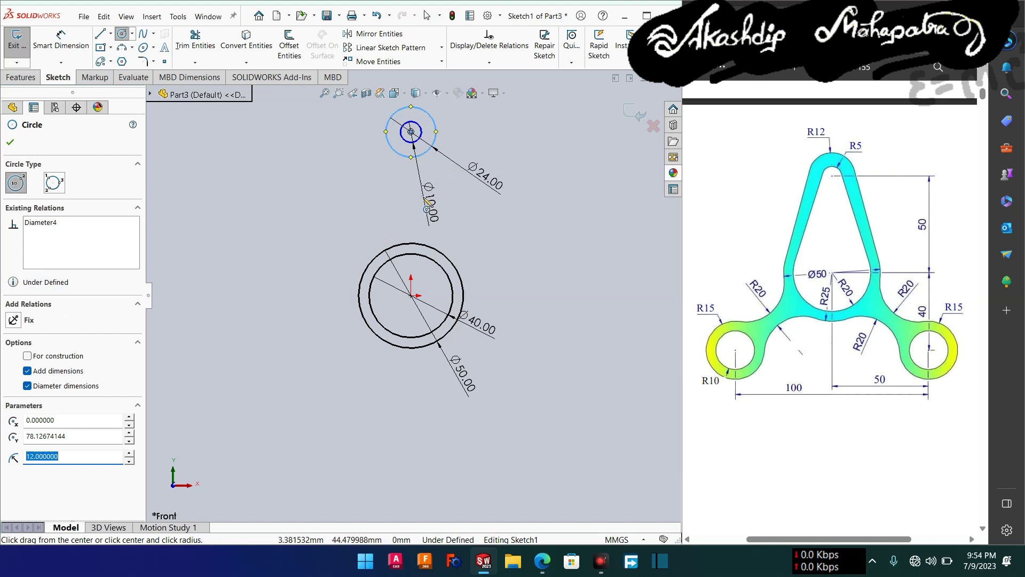
{"action": "left_click", "coordinate": [11, 142]}
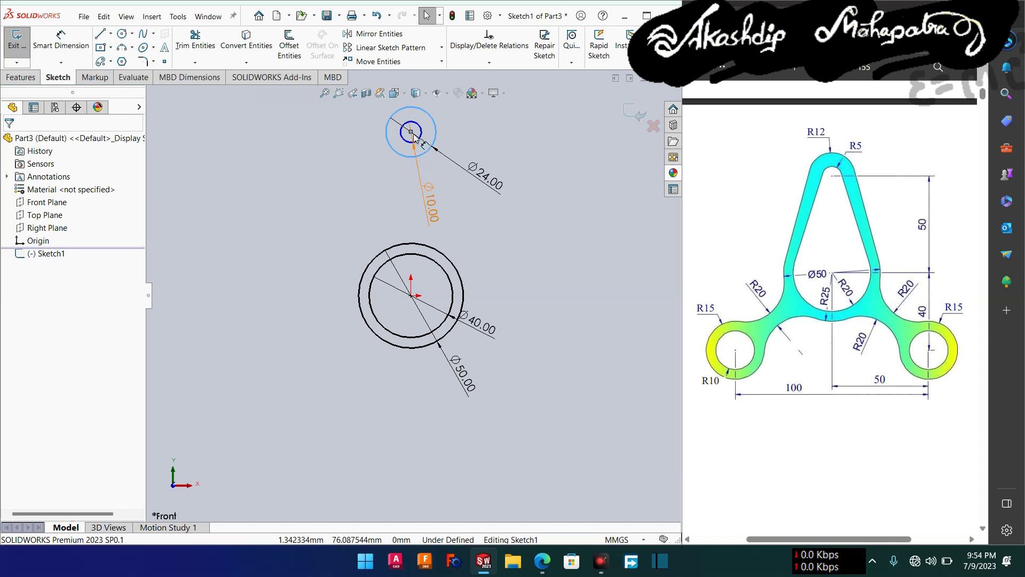
Add a Vertical relation between the top circles' centre and the origin
{"action": "left_click", "coordinate": [406, 166]}
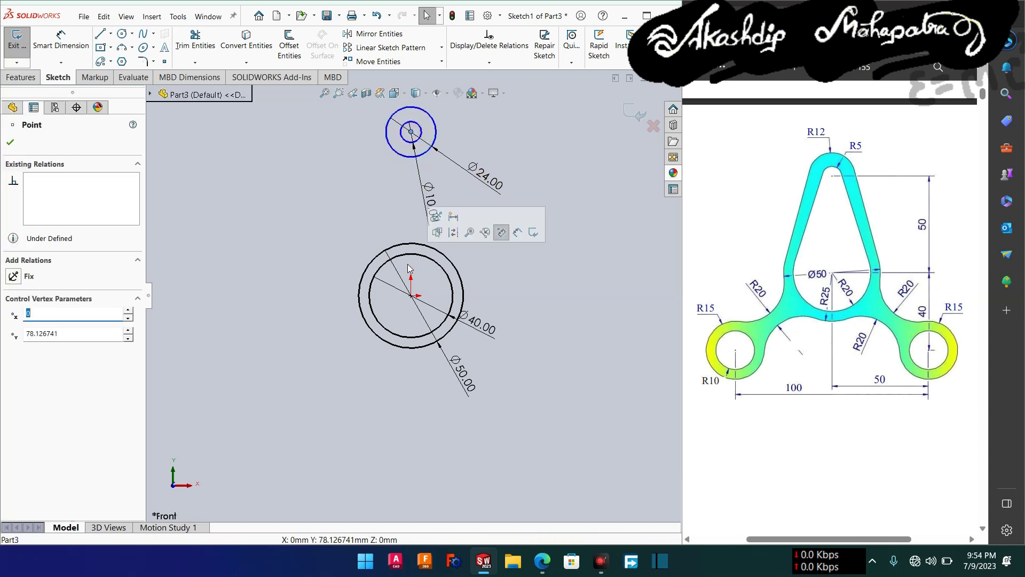
{"action": "key", "text": "Tab"}
{"action": "type", "text": "0"}
{"action": "key", "text": "Return"}
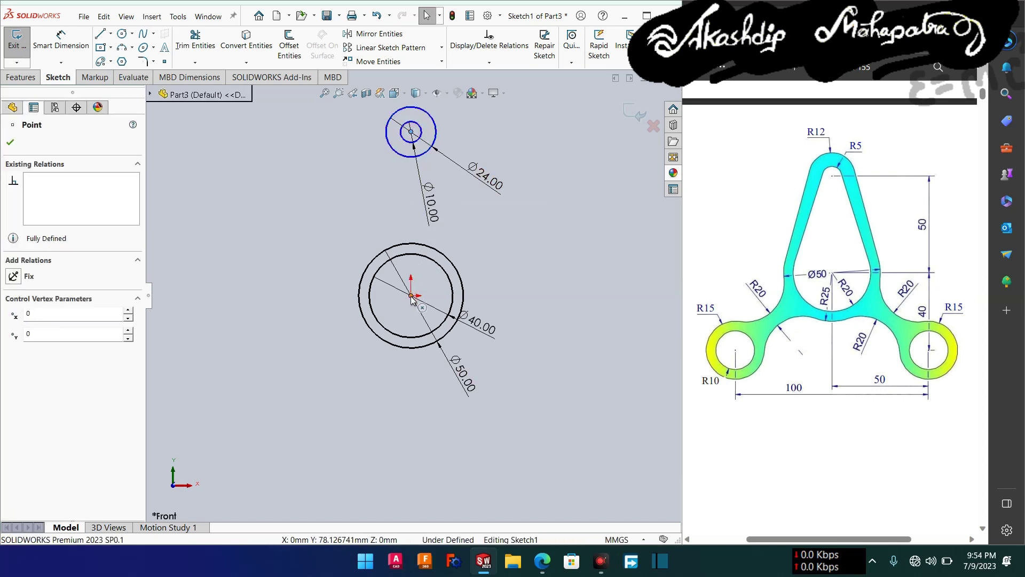
{"action": "left_click", "coordinate": [411, 298], "text": "ctrl"}
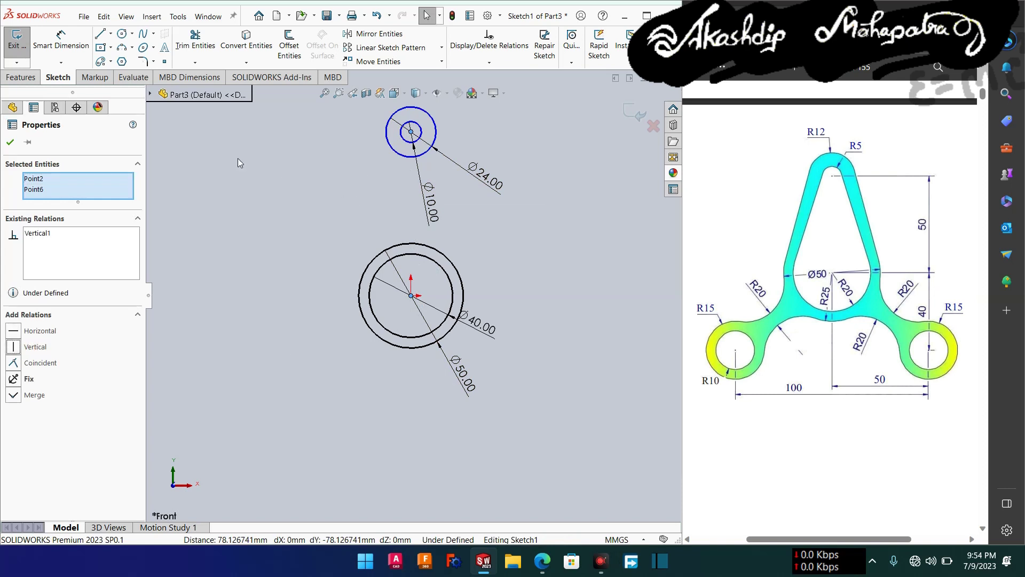
{"action": "left_click", "coordinate": [10, 142]}
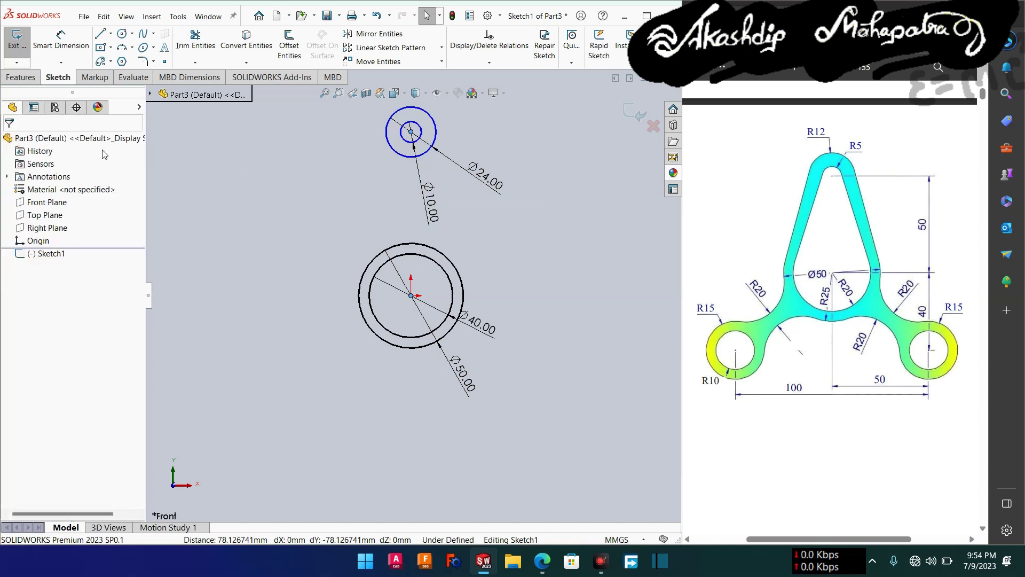
Draw a construction centreline from the origin to the top circles' centre and drag them upward
{"action": "left_click", "coordinate": [101, 35]}
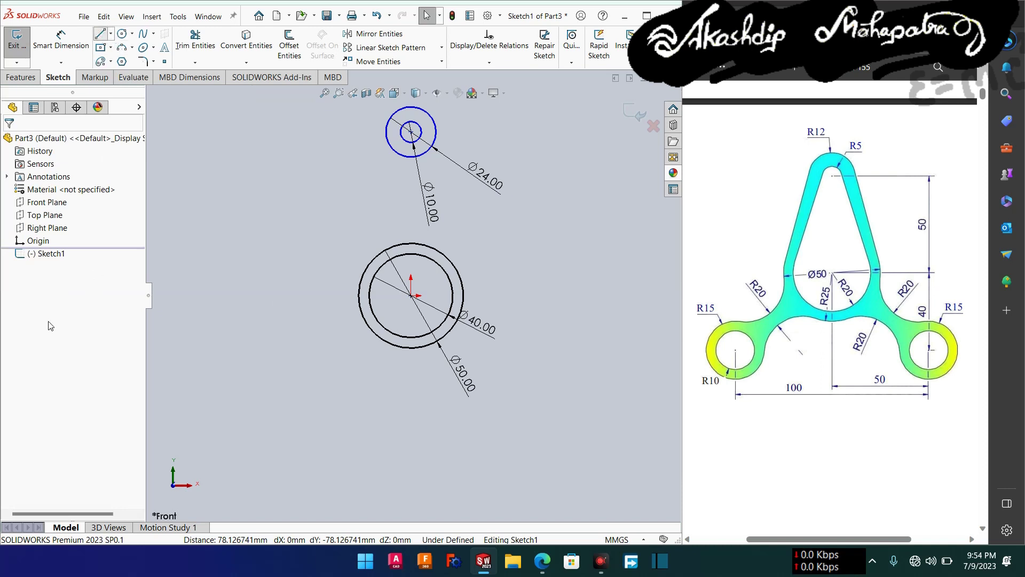
{"action": "left_click", "coordinate": [27, 285]}
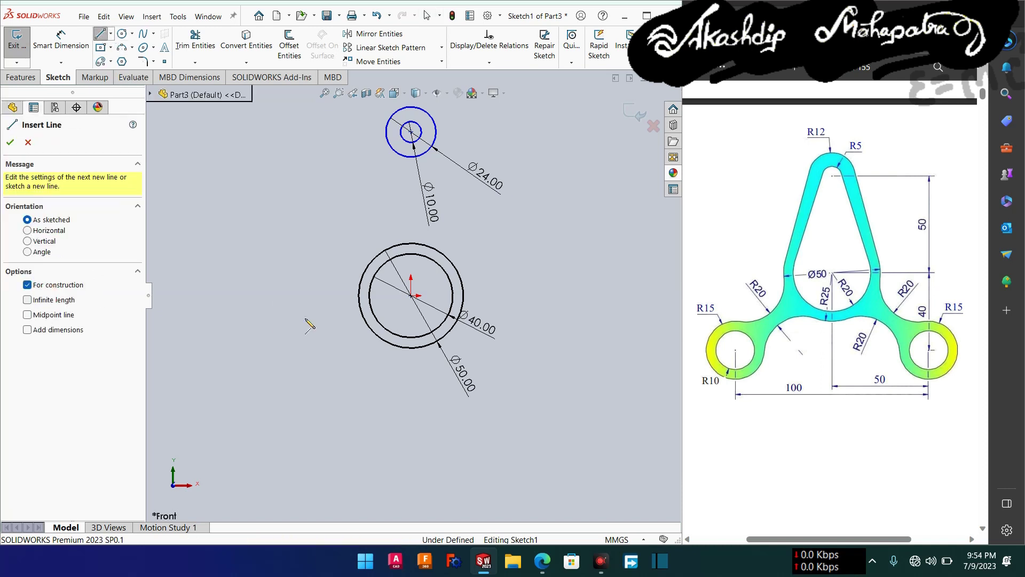
{"action": "left_click", "coordinate": [411, 295]}
{"action": "left_click", "coordinate": [411, 132]}
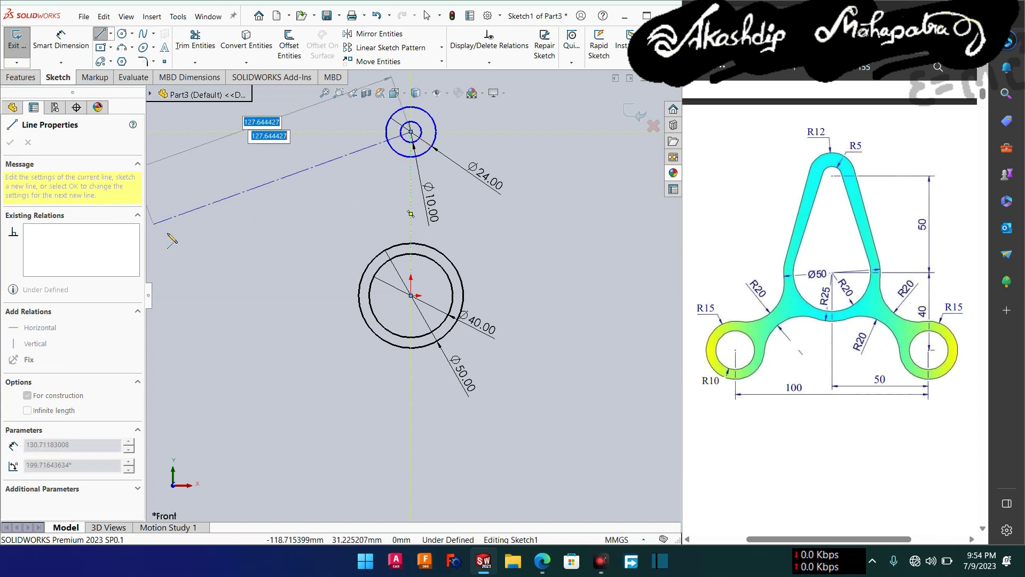
{"action": "key", "text": "Escape"}
{"action": "key", "text": "Escape"}
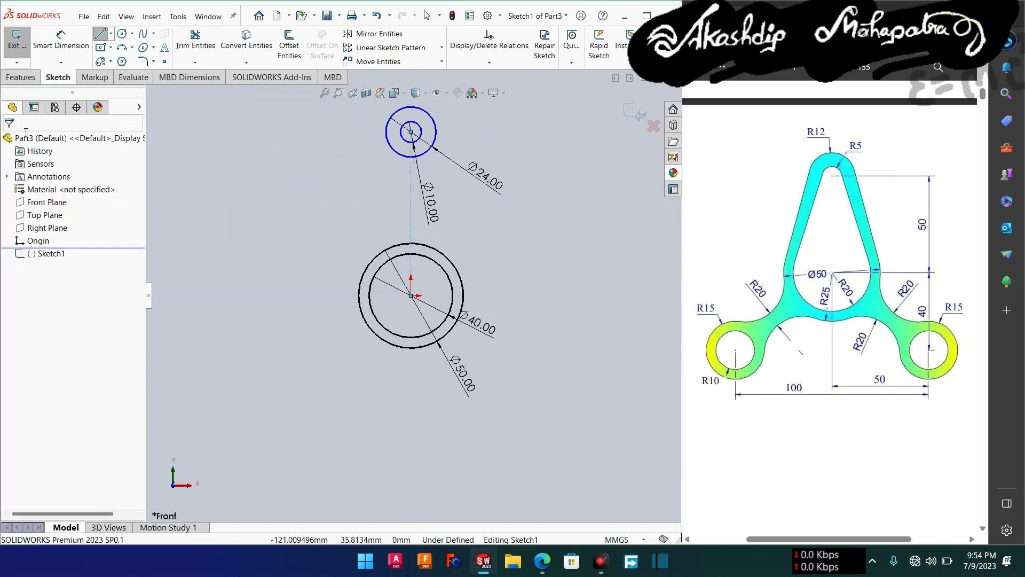
{"action": "key", "text": "Escape"}
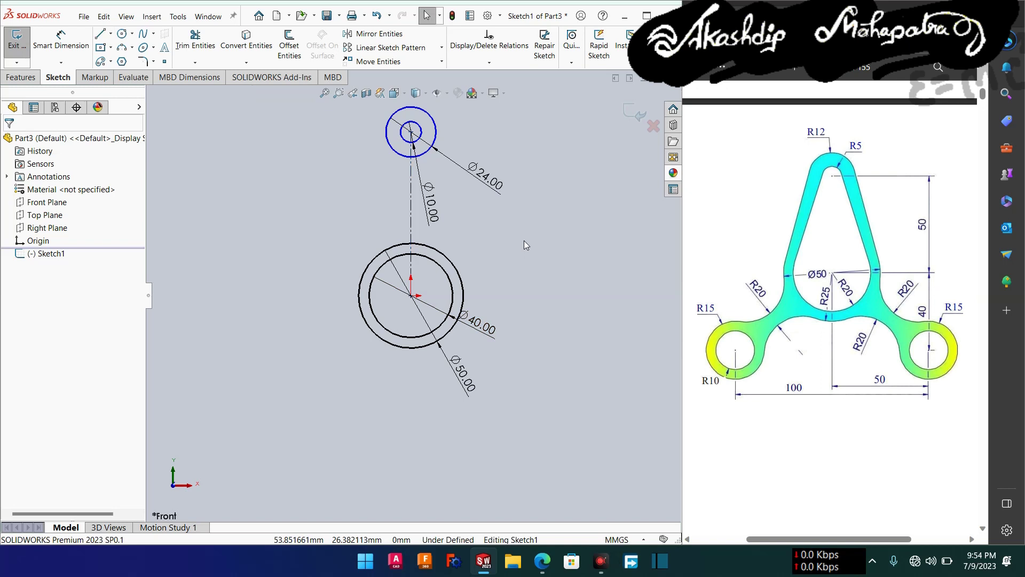
{"action": "middle_click_drag", "start_coordinate": [522, 247], "coordinate": [519, 282], "text": "ctrl"}
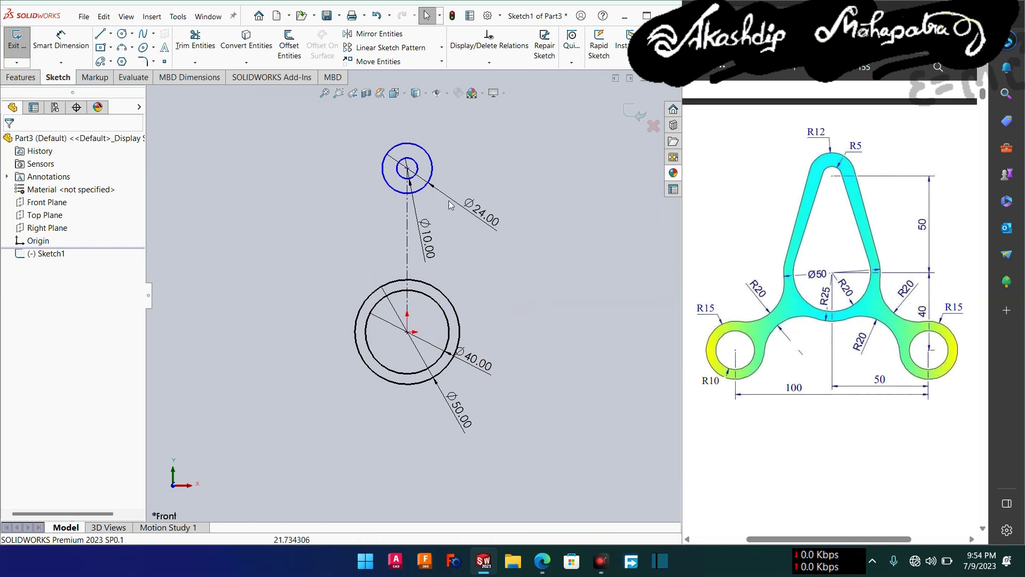
{"action": "left_click_drag", "start_coordinate": [441, 168], "coordinate": [415, 183]}
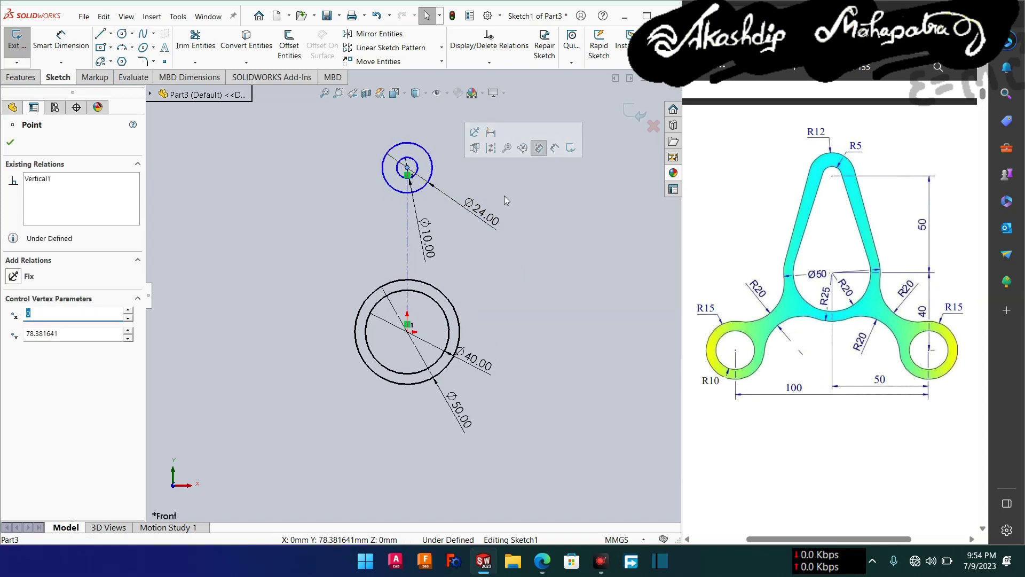
{"action": "right_click_drag", "start_coordinate": [517, 280], "coordinate": [516, 202]}
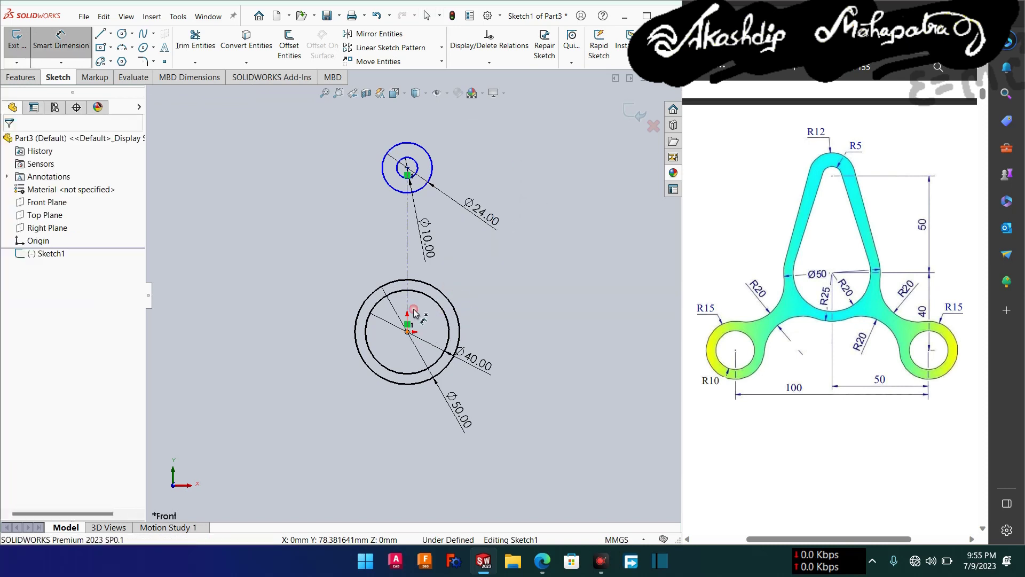
Dimension the vertical distance between the upper and lower circle centres as 50 mm
{"action": "left_click", "coordinate": [408, 170]}
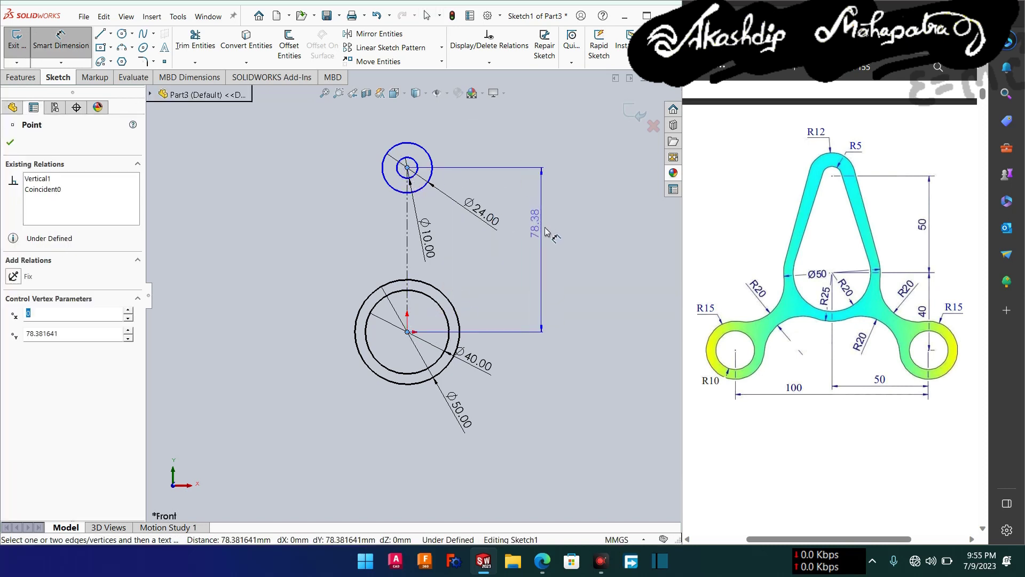
{"action": "left_click", "coordinate": [558, 236]}
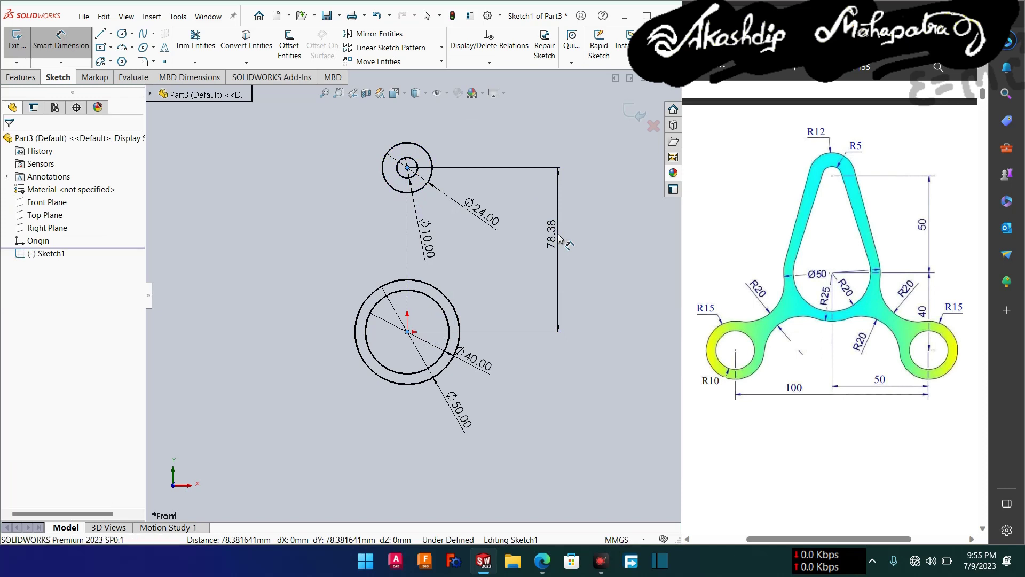
{"action": "left_click", "coordinate": [558, 236]}
{"action": "type", "text": "50"}
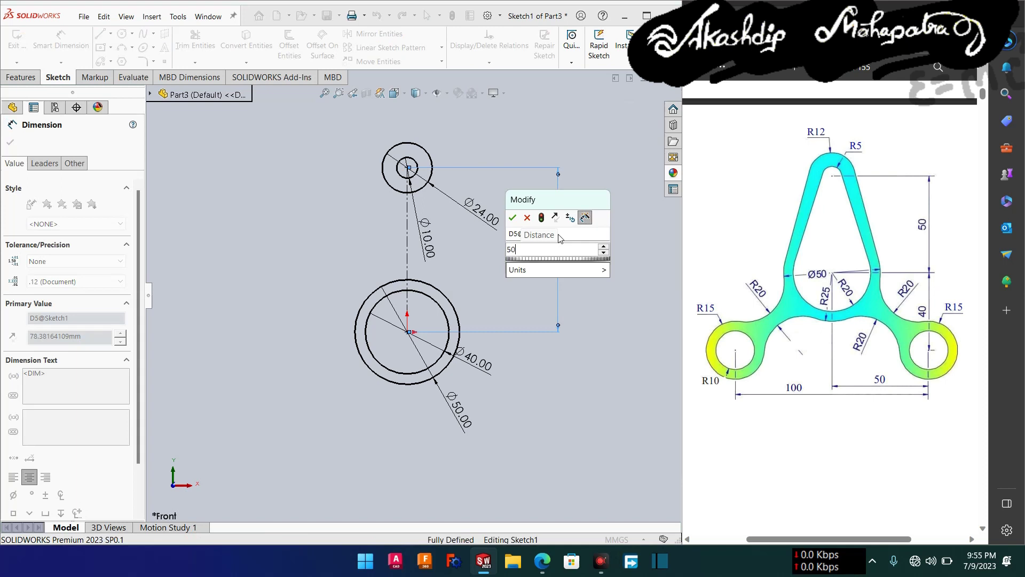
{"action": "key", "text": "Return"}
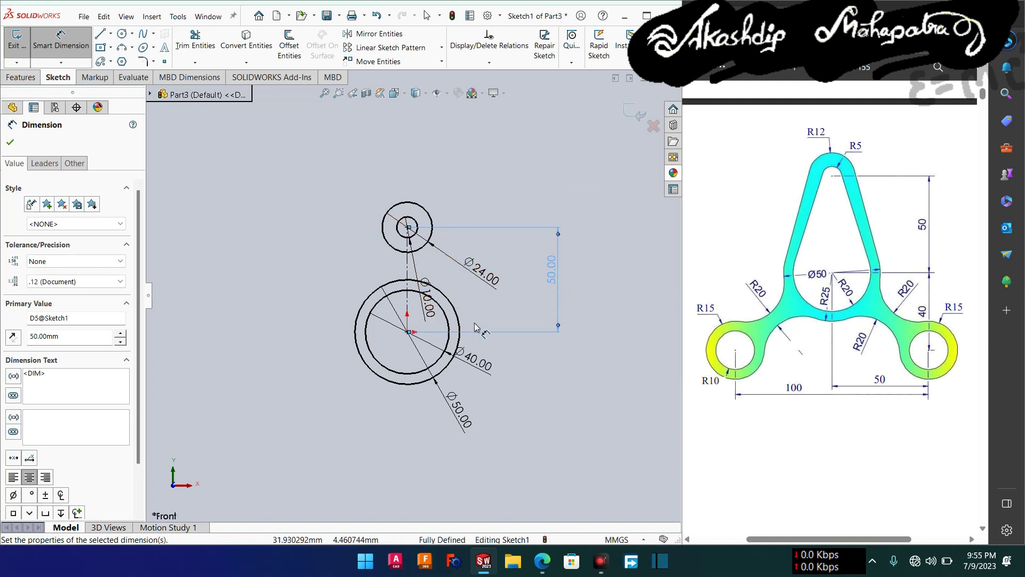
{"action": "scroll", "coordinate": [407, 329], "scroll_direction": "down", "scroll_amount": 1}
{"action": "scroll", "coordinate": [407, 327], "scroll_direction": "down", "scroll_amount": 2}
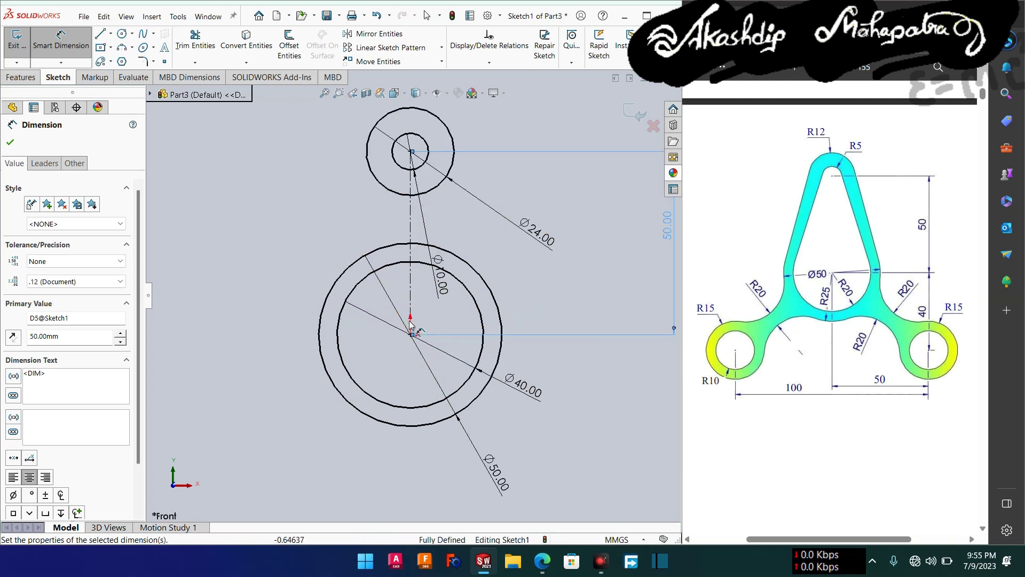
{"action": "scroll", "coordinate": [570, 283], "scroll_direction": "up", "scroll_amount": 1}
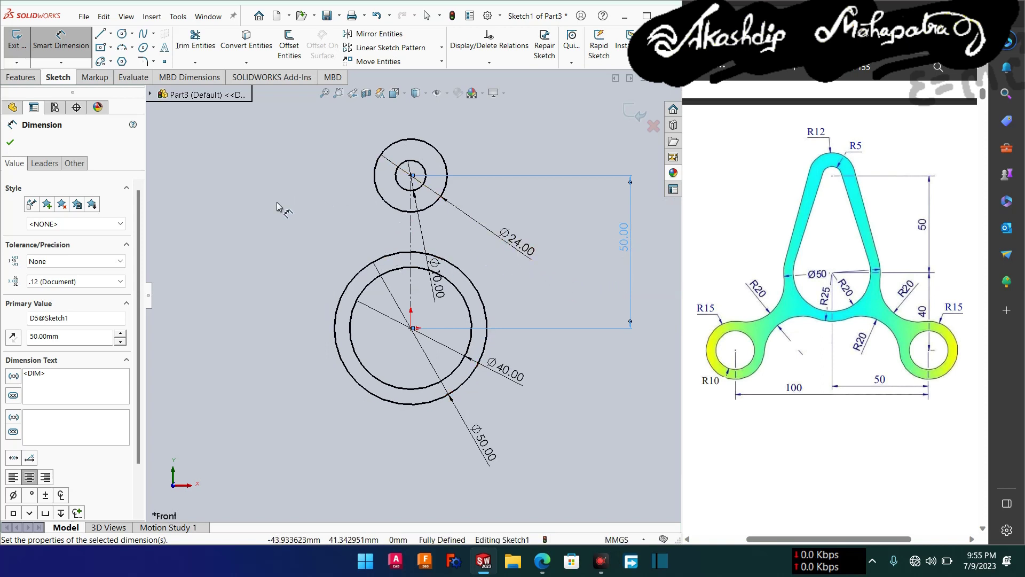
{"action": "right_click_drag", "start_coordinate": [276, 206], "coordinate": [281, 208]}
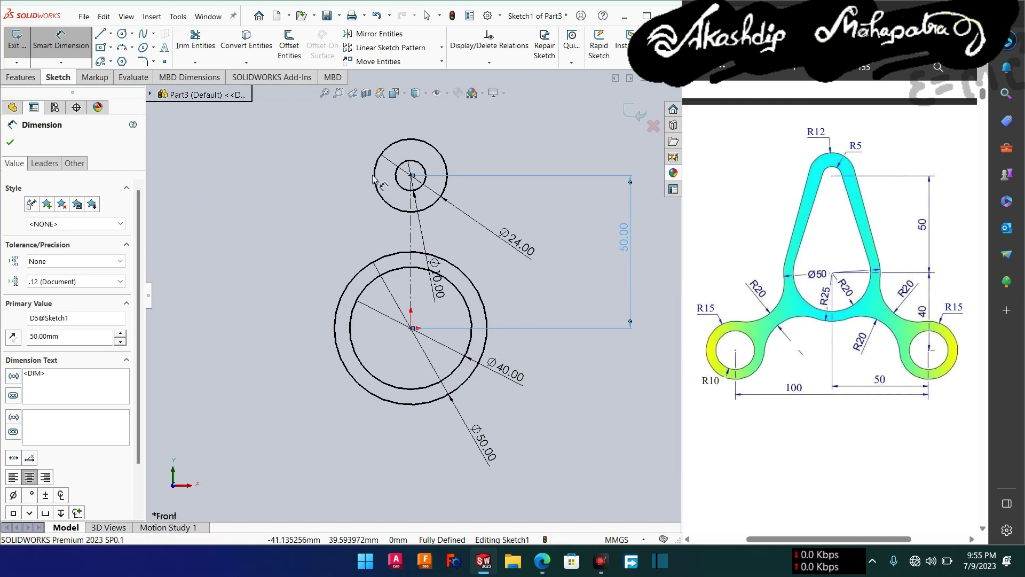
{"action": "key", "text": "l"}
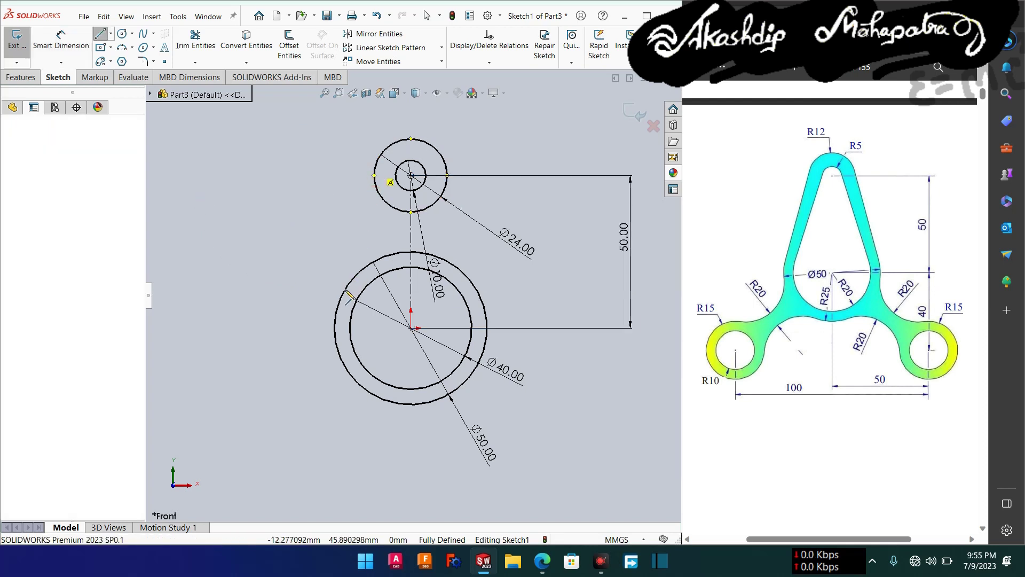
Draw a left line tangent to the Ø24 and Ø50 circles, about 48.28 mm long, and select it
{"action": "left_click", "coordinate": [338, 312]}
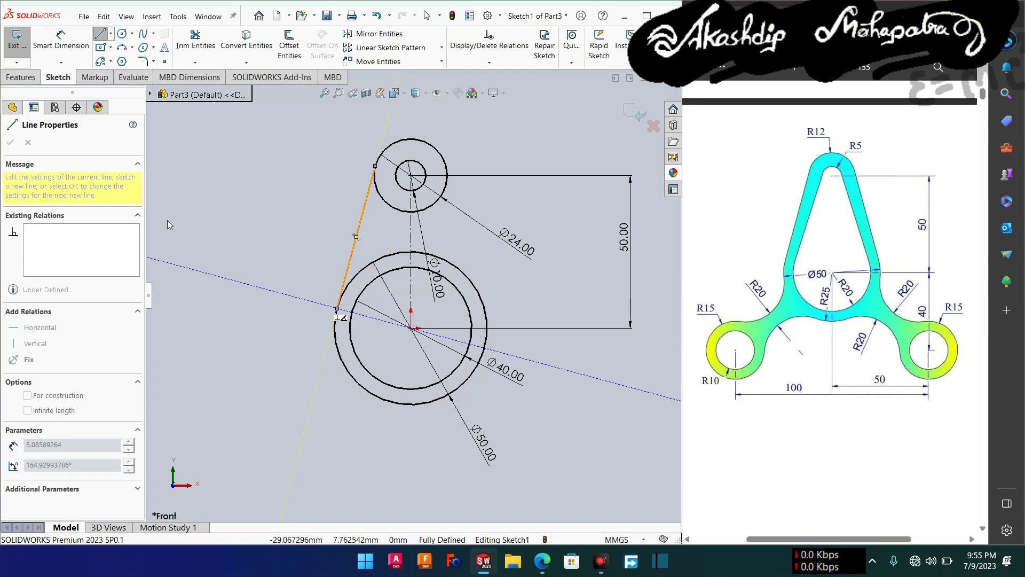
{"action": "key", "text": "Escape"}
{"action": "key", "text": "Escape"}
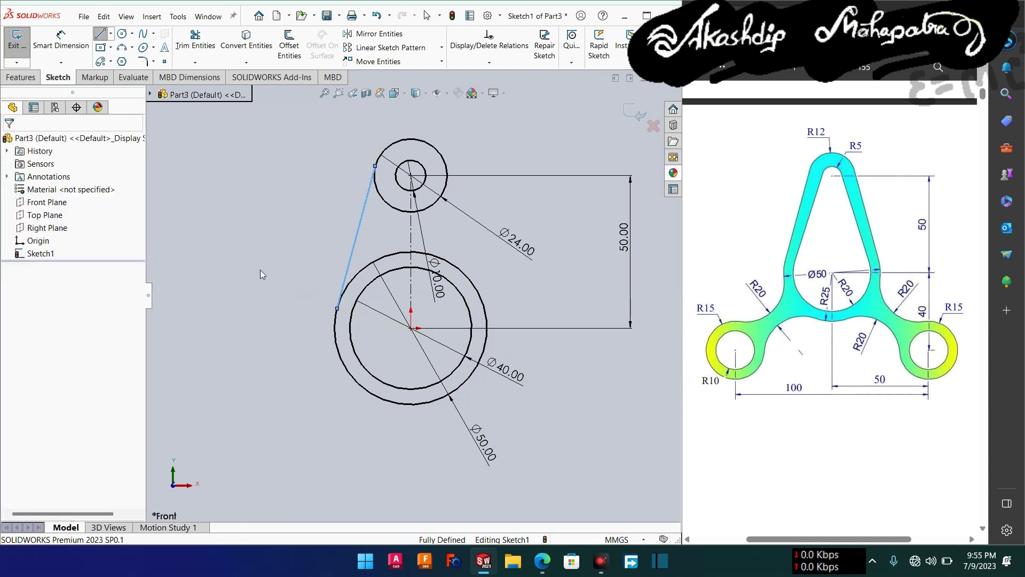
{"action": "left_click", "coordinate": [160, 244]}
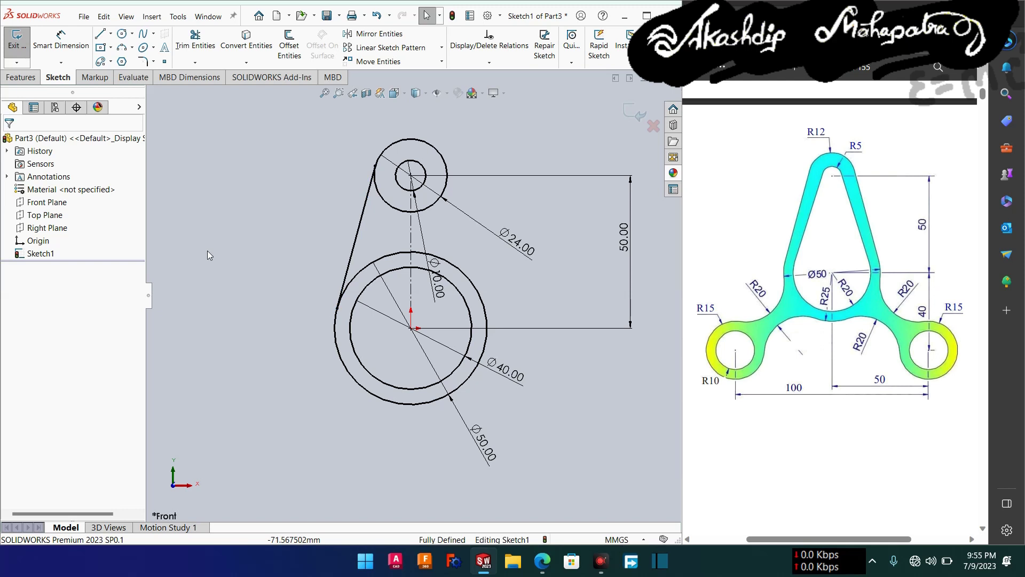
{"action": "left_click", "coordinate": [357, 238]}
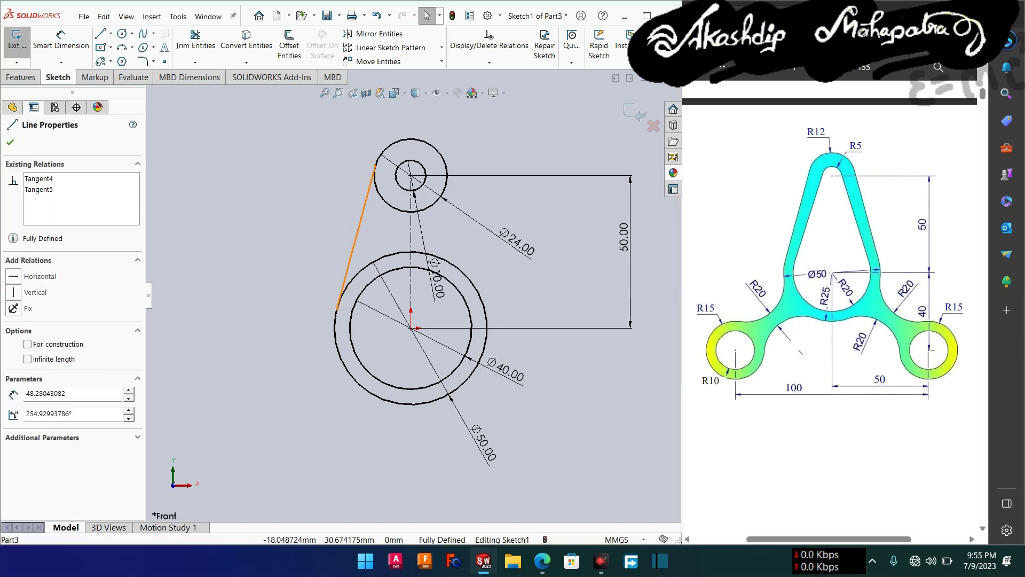
{"action": "left_click", "coordinate": [378, 34]}
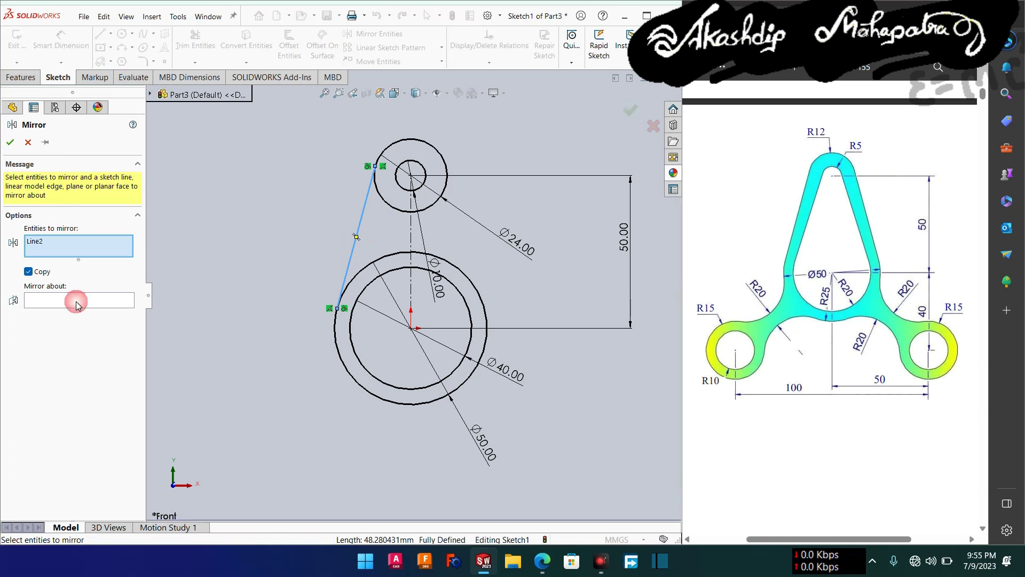
Mirror the tangent line about the vertical centreline onto the right side
{"action": "left_click", "coordinate": [72, 300]}
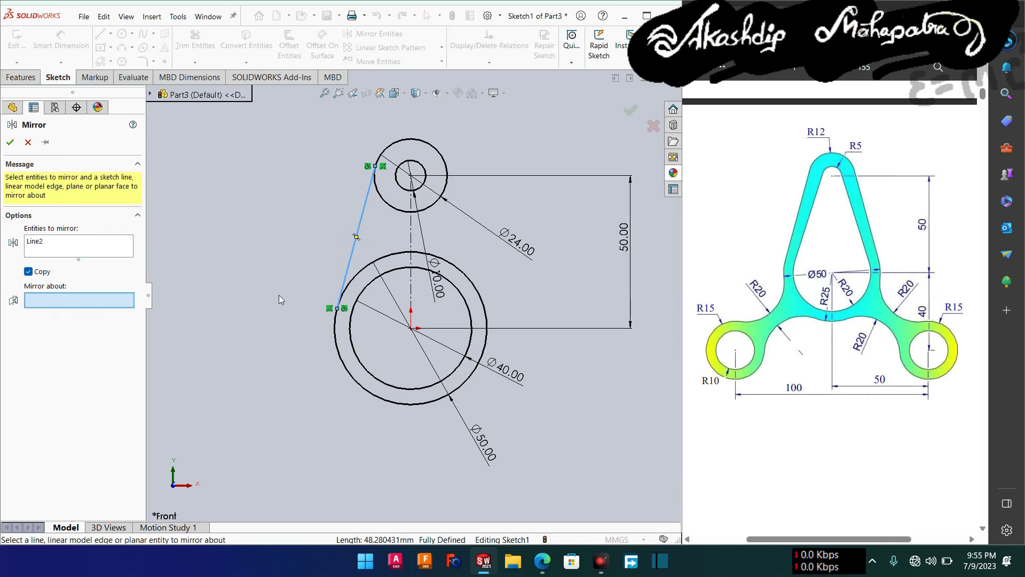
{"action": "left_click", "coordinate": [411, 239]}
{"action": "left_click", "coordinate": [10, 142]}
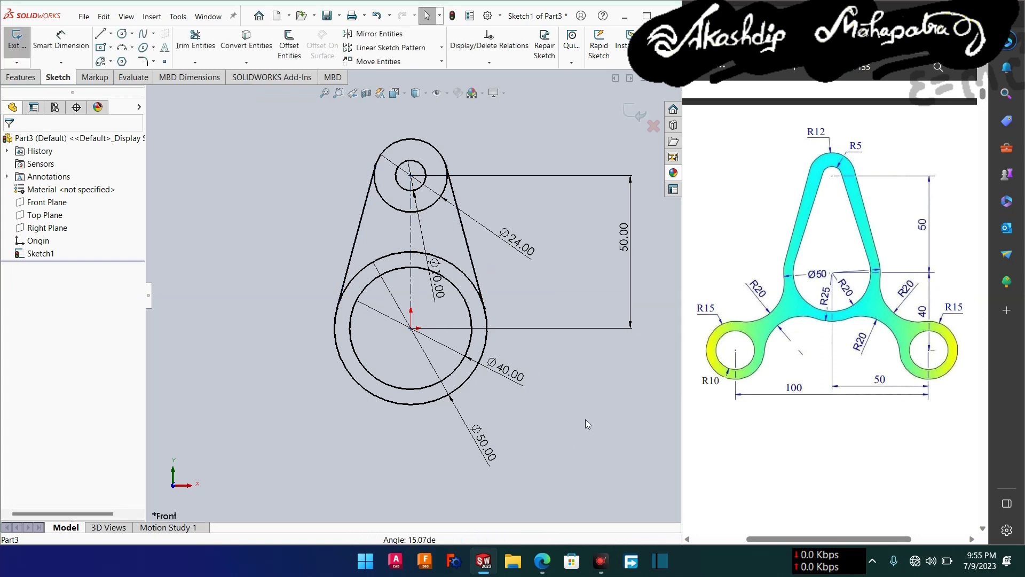
{"action": "middle_click_drag", "start_coordinate": [585, 418], "coordinate": [513, 394], "text": "ctrl"}
Draw concentric Ø30 and Ø20 circles on one centre below and right of the origin
{"action": "key", "text": "Escape"}
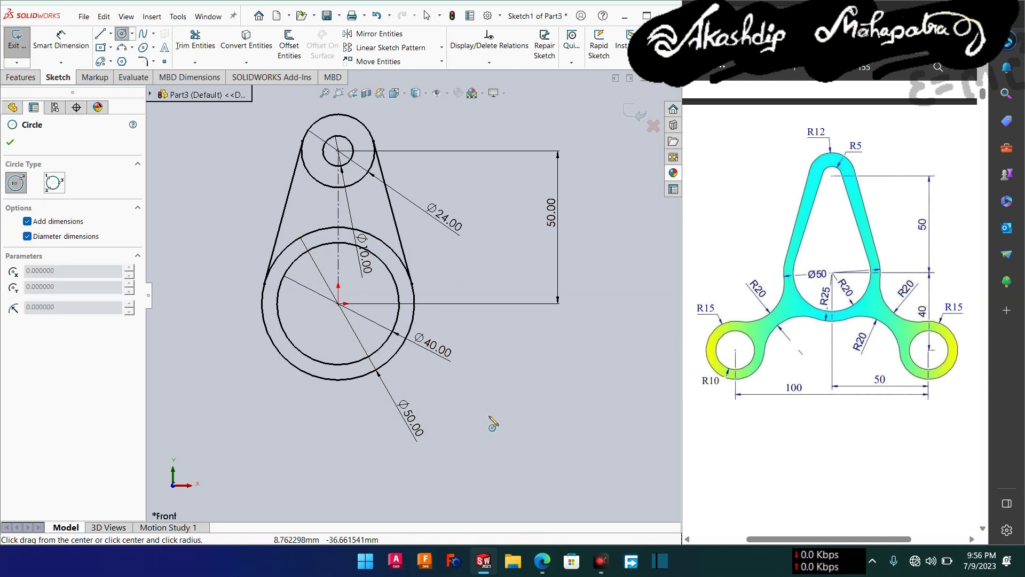
{"action": "left_click", "coordinate": [489, 403]}
{"action": "type", "text": "30"}
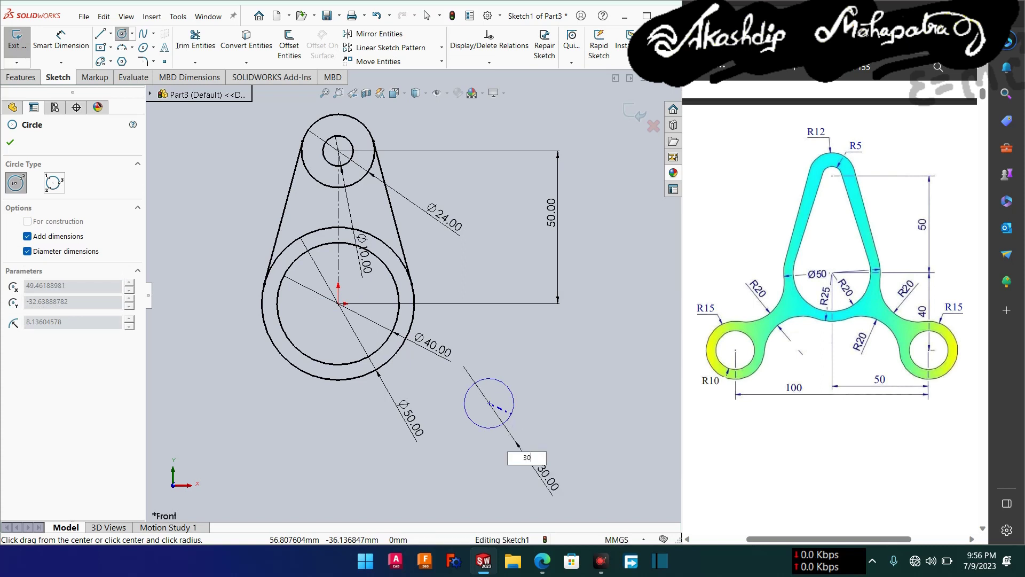
{"action": "key", "text": "Return"}
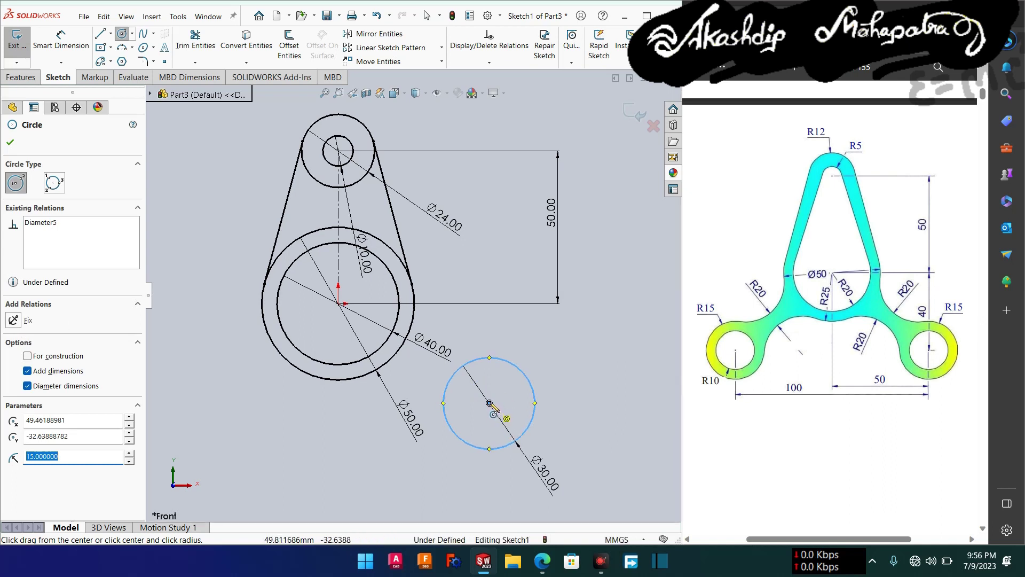
{"action": "left_click", "coordinate": [489, 403]}
{"action": "type", "text": "20"}
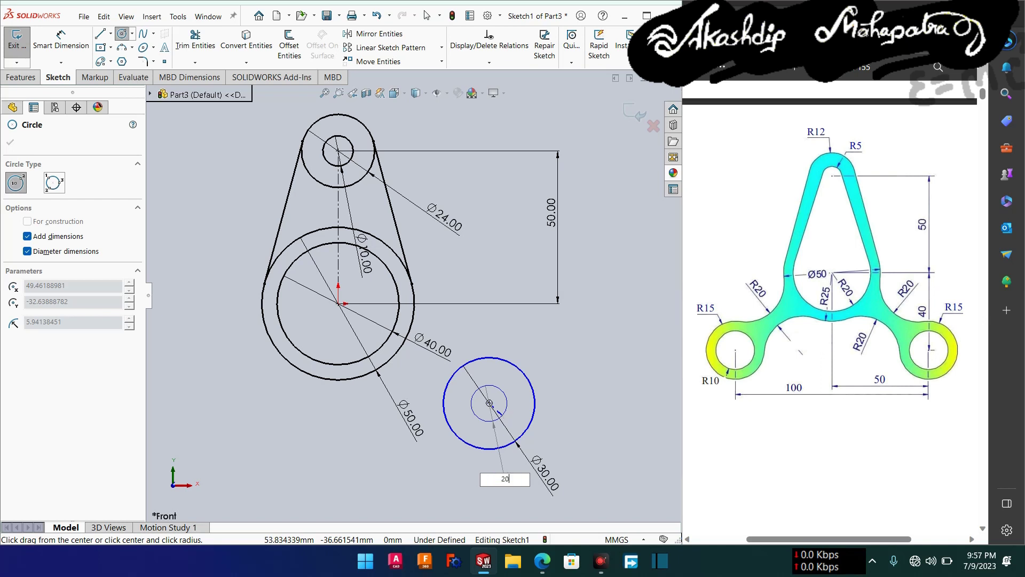
{"action": "key", "text": "Return"}
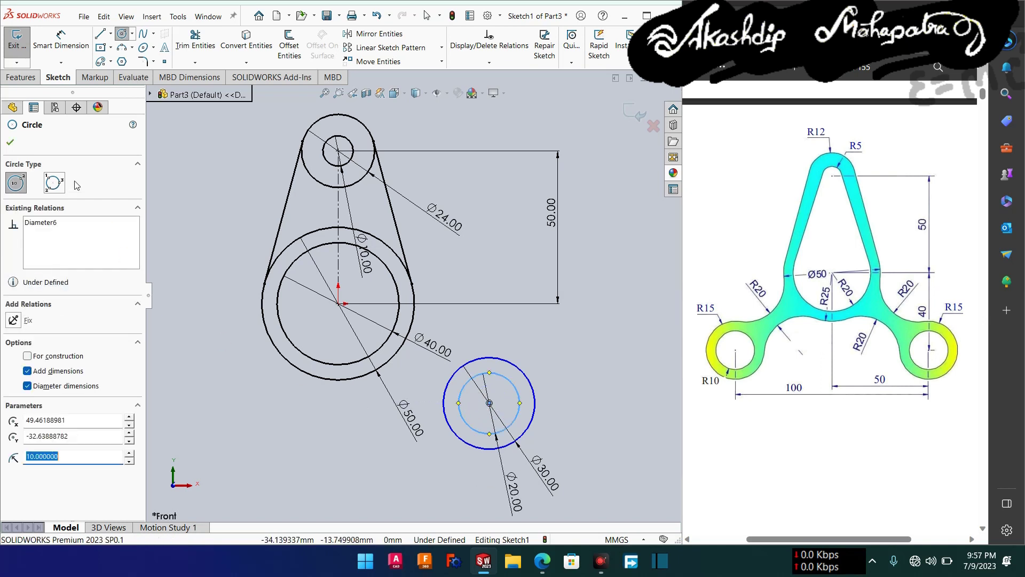
{"action": "left_click", "coordinate": [13, 145]}
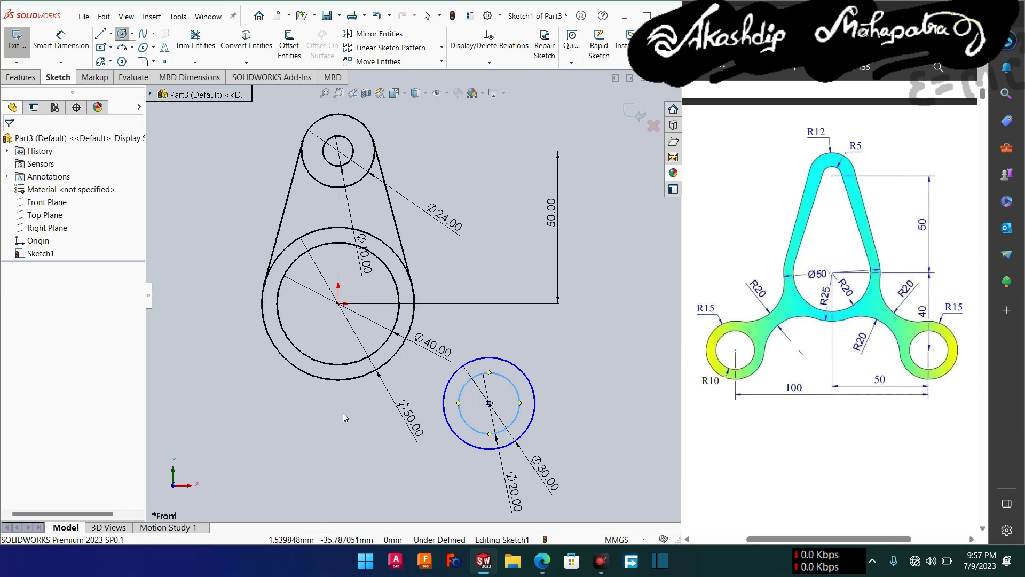
{"action": "key", "text": "Escape"}
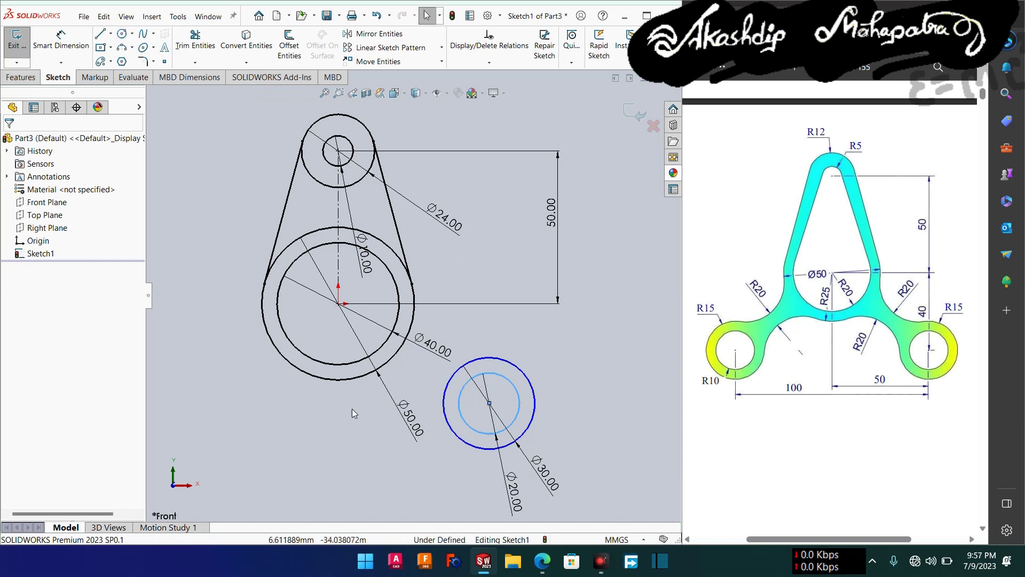
Dimension the lower-right circle centre 50 mm horizontally from the origin
{"action": "right_click_drag", "start_coordinate": [335, 403], "coordinate": [331, 397]}
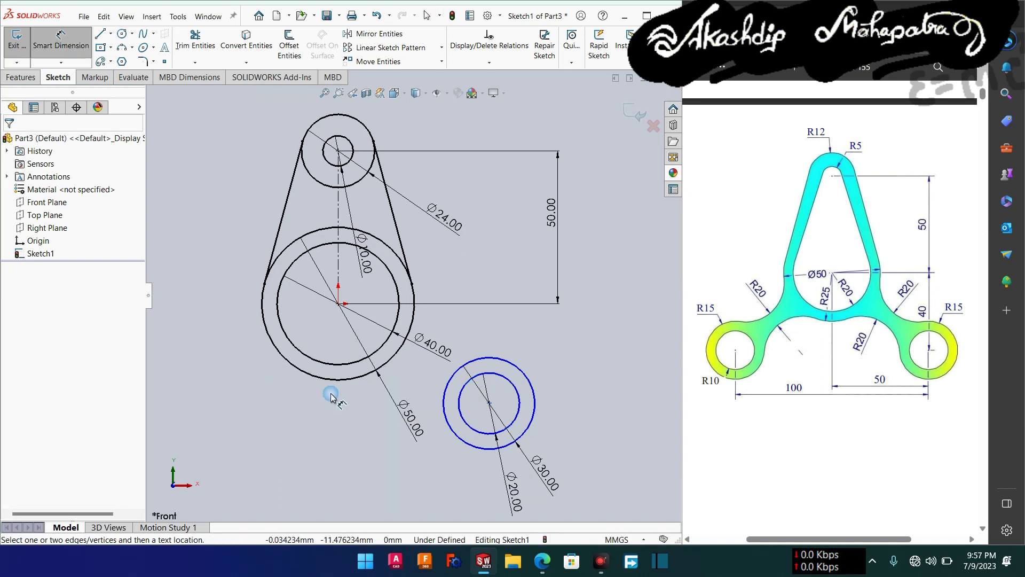
{"action": "left_click", "coordinate": [489, 403]}
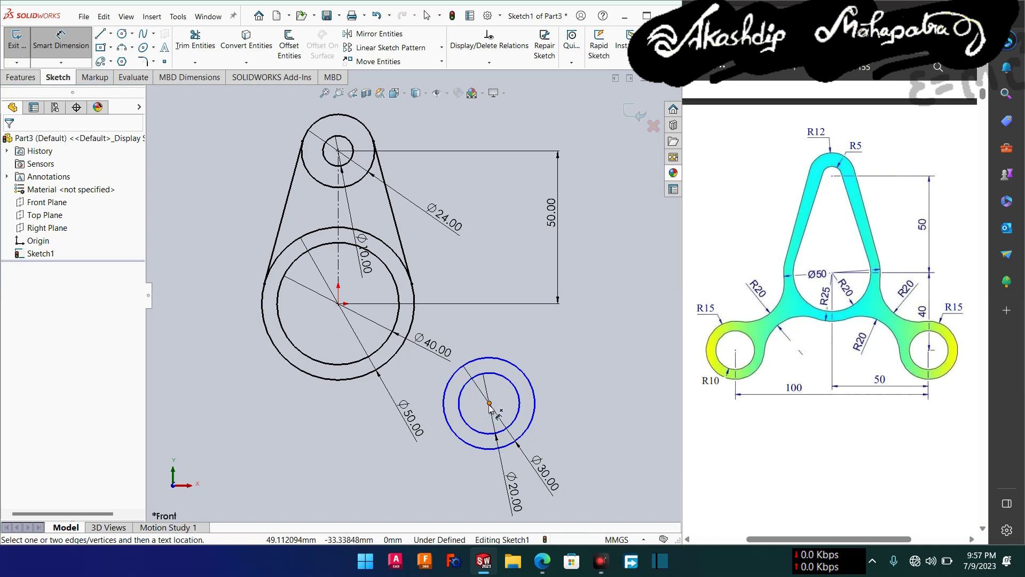
{"action": "left_click", "coordinate": [340, 304]}
{"action": "left_click", "coordinate": [403, 482]}
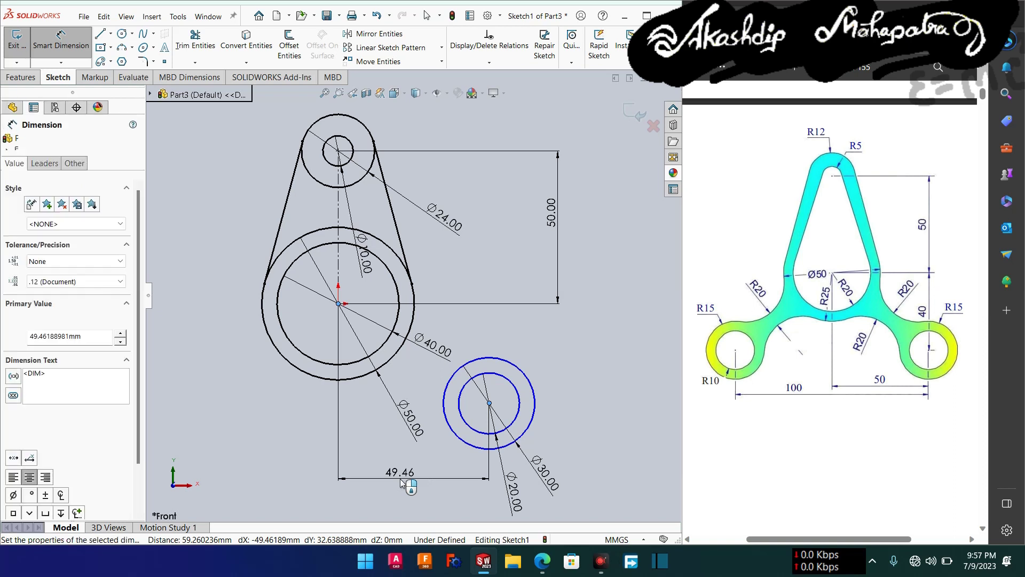
{"action": "type", "text": "50"}
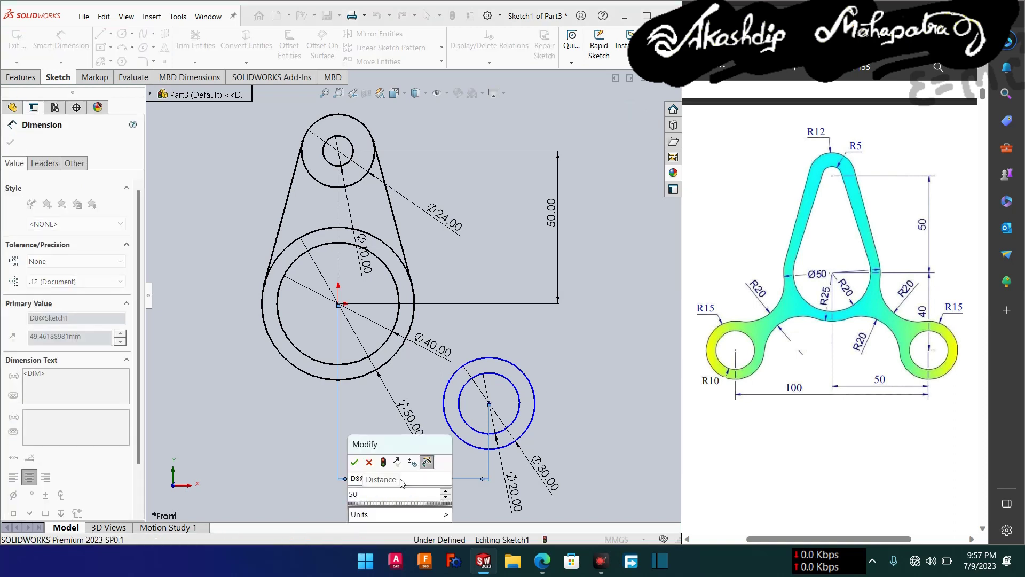
{"action": "key", "text": "Escape"}
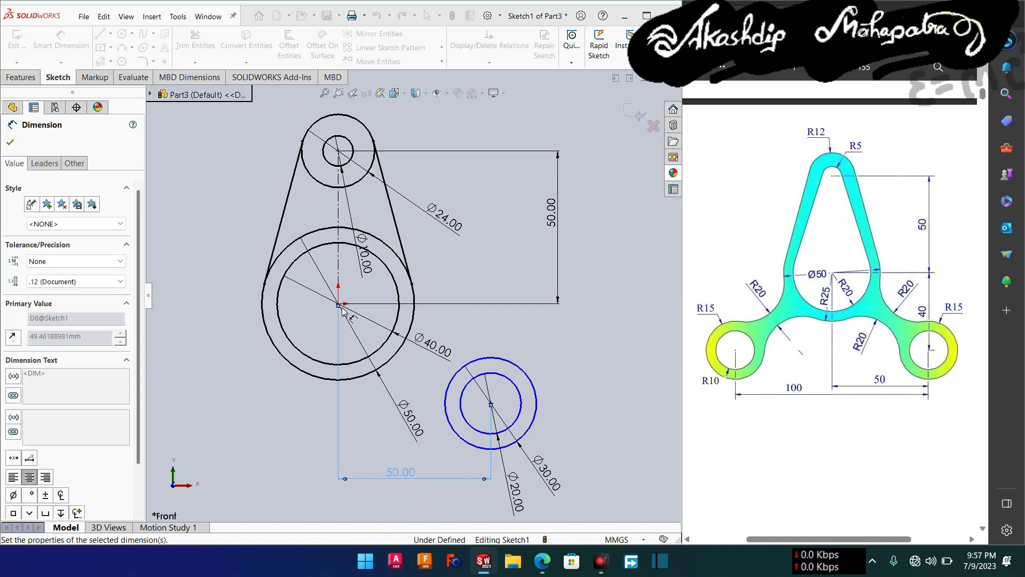
{"action": "left_click", "coordinate": [361, 314]}
Dimension the lower-right circle centre 40 mm vertically below the origin
{"action": "left_click", "coordinate": [489, 402]}
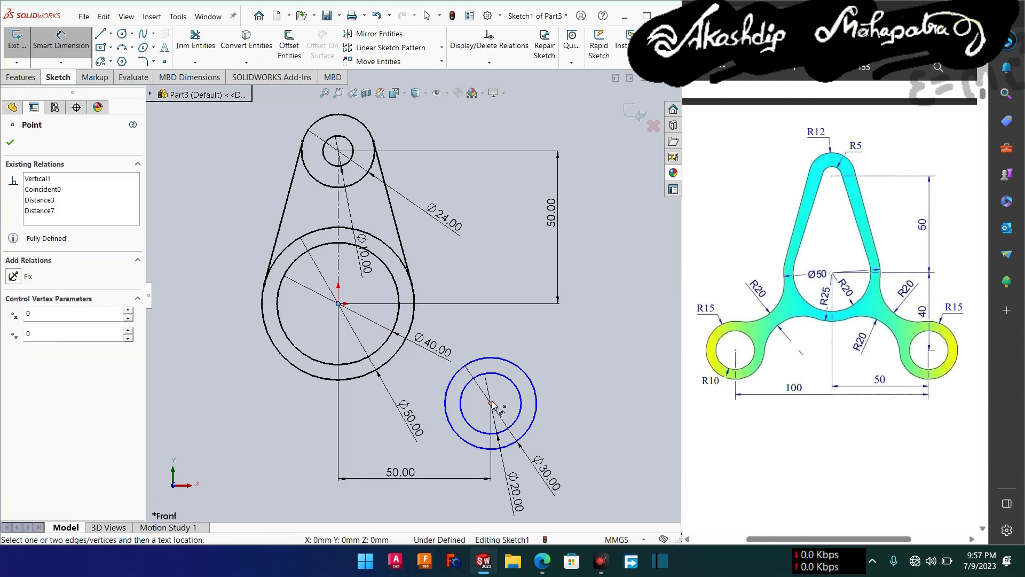
{"action": "left_click", "coordinate": [586, 365]}
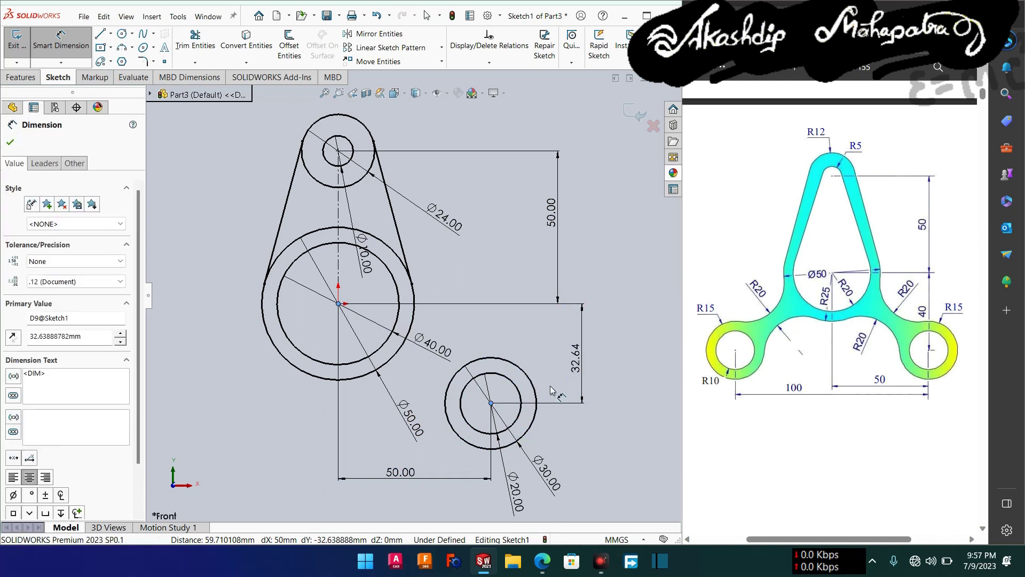
{"action": "type", "text": "40"}
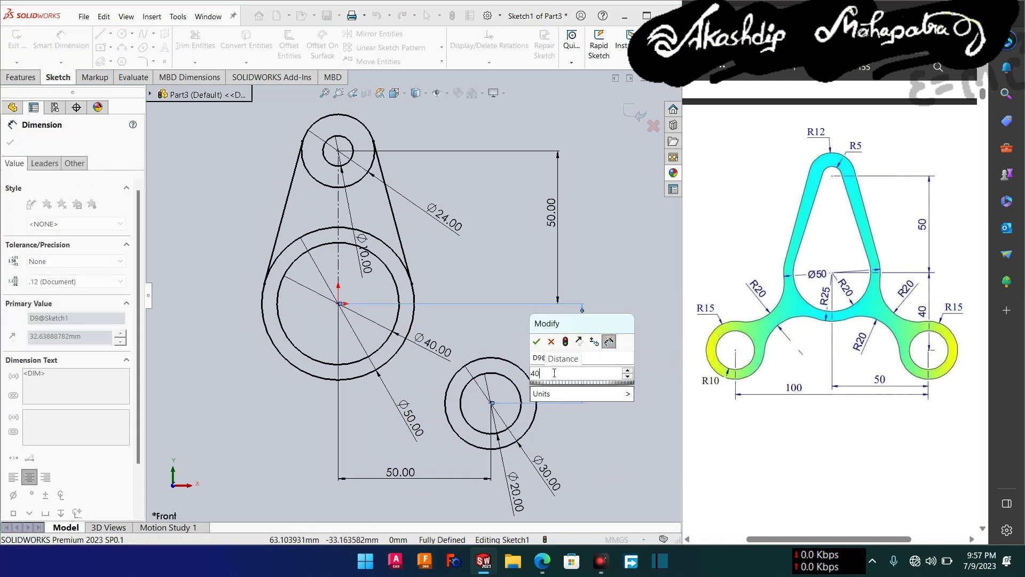
{"action": "key", "text": "Escape"}
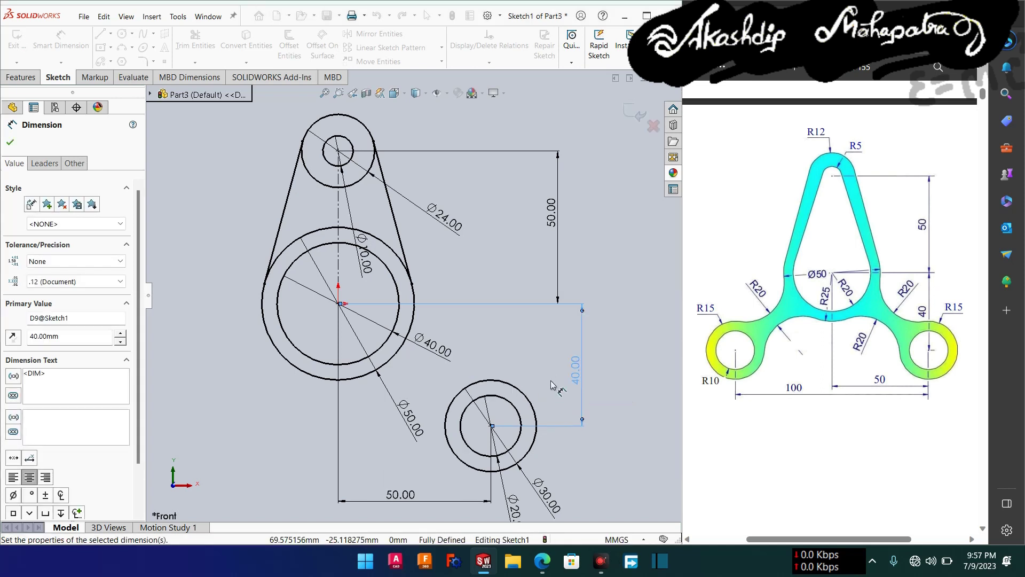
{"action": "left_click", "coordinate": [15, 146]}
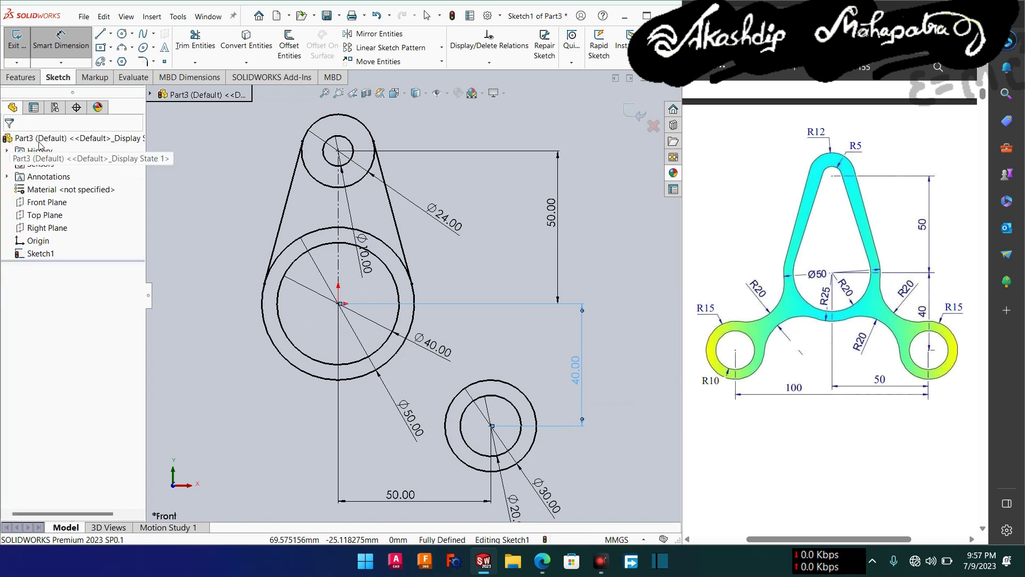
Mirror the Ø30 and Ø20 circle pair about the vertical centreline to the lower left
{"action": "key", "text": "Escape"}
{"action": "left_click_drag", "start_coordinate": [547, 389], "coordinate": [505, 410]}
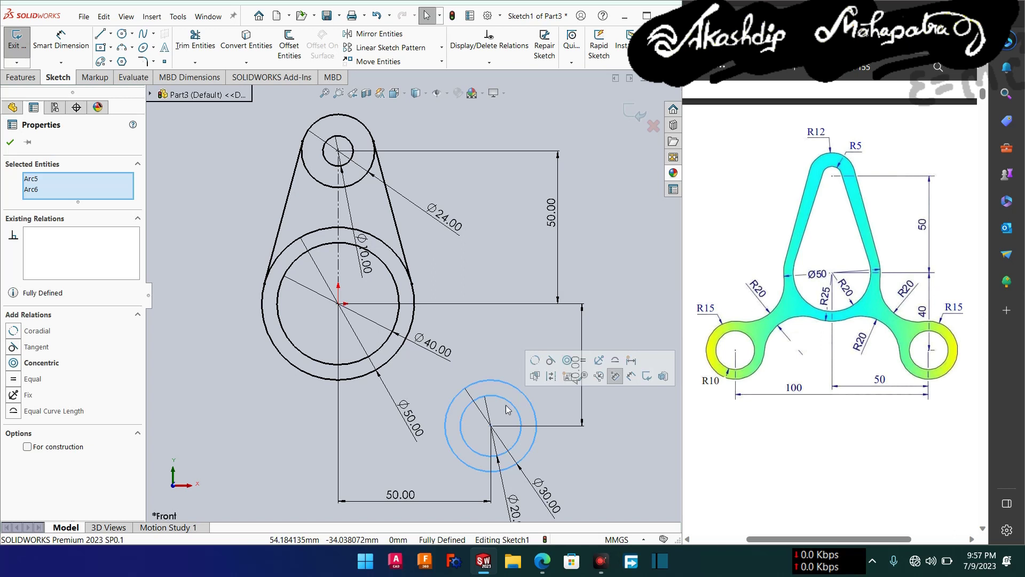
{"action": "left_click", "coordinate": [369, 35]}
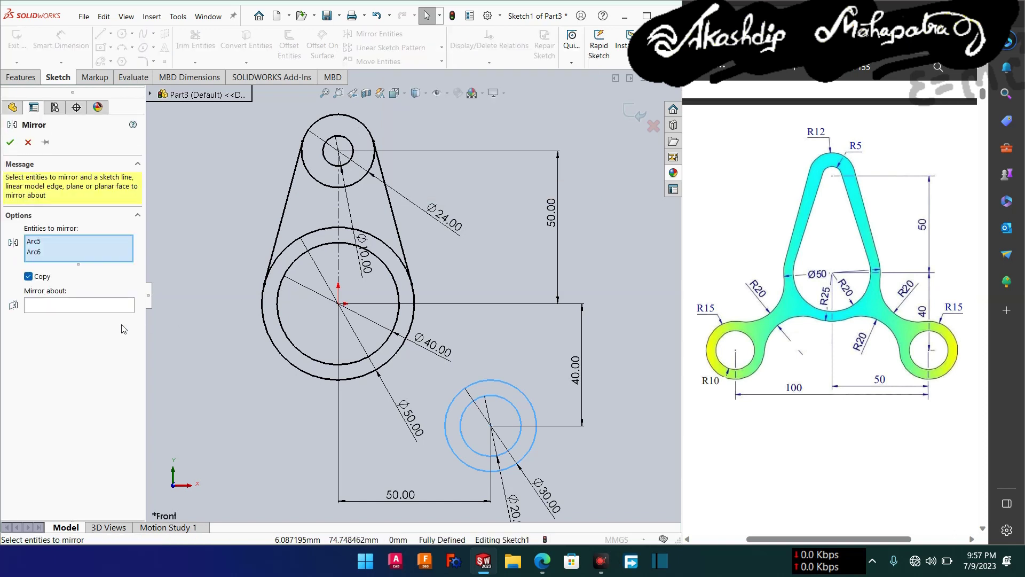
{"action": "left_click", "coordinate": [89, 306]}
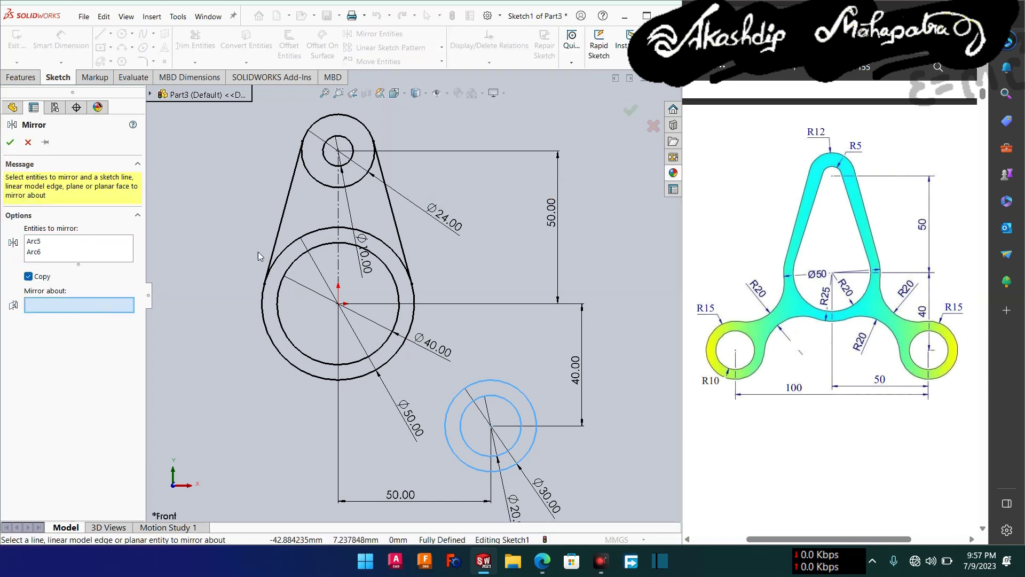
{"action": "left_click", "coordinate": [339, 213]}
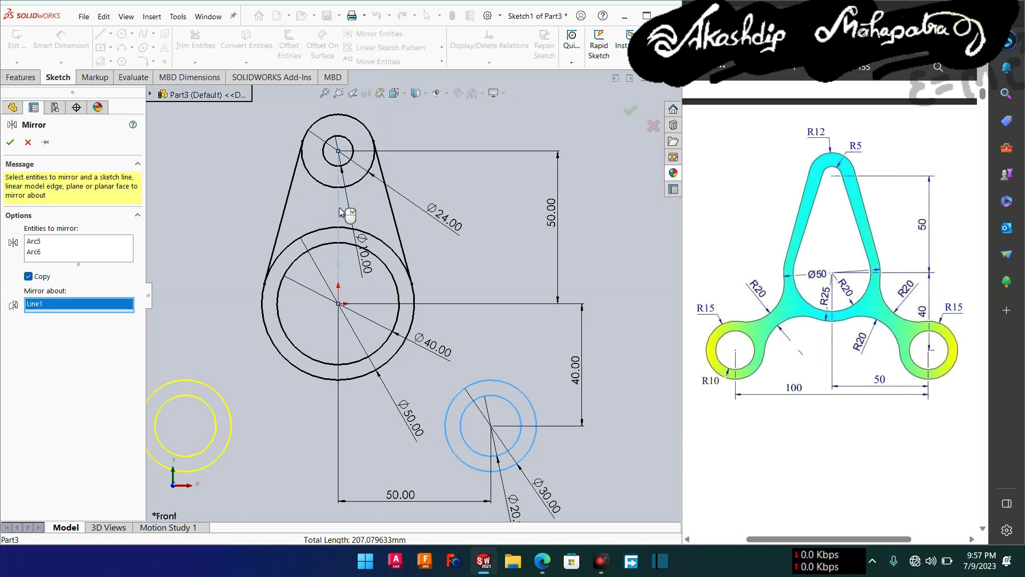
{"action": "left_click", "coordinate": [13, 142]}
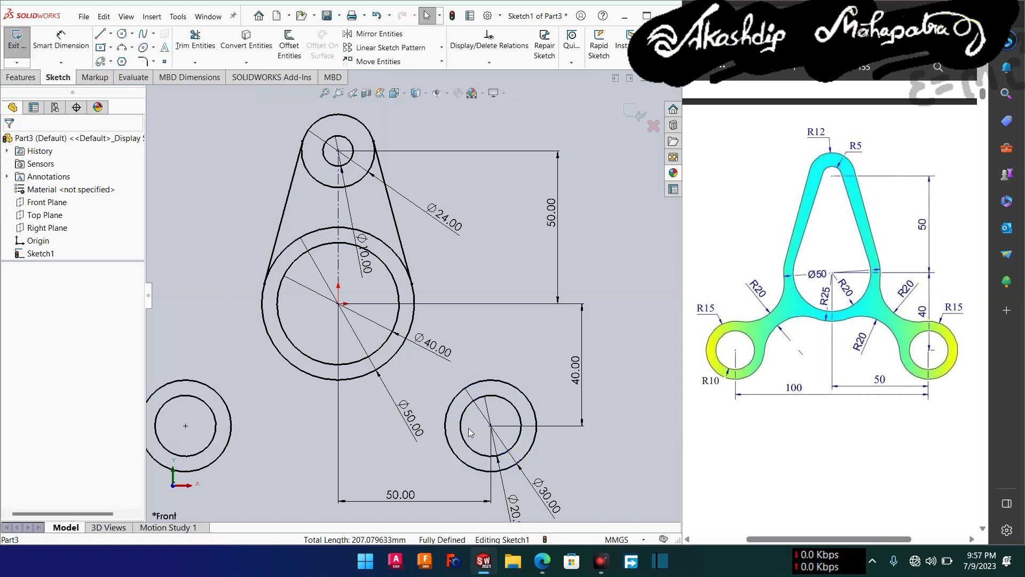
{"action": "left_click", "coordinate": [121, 51]}
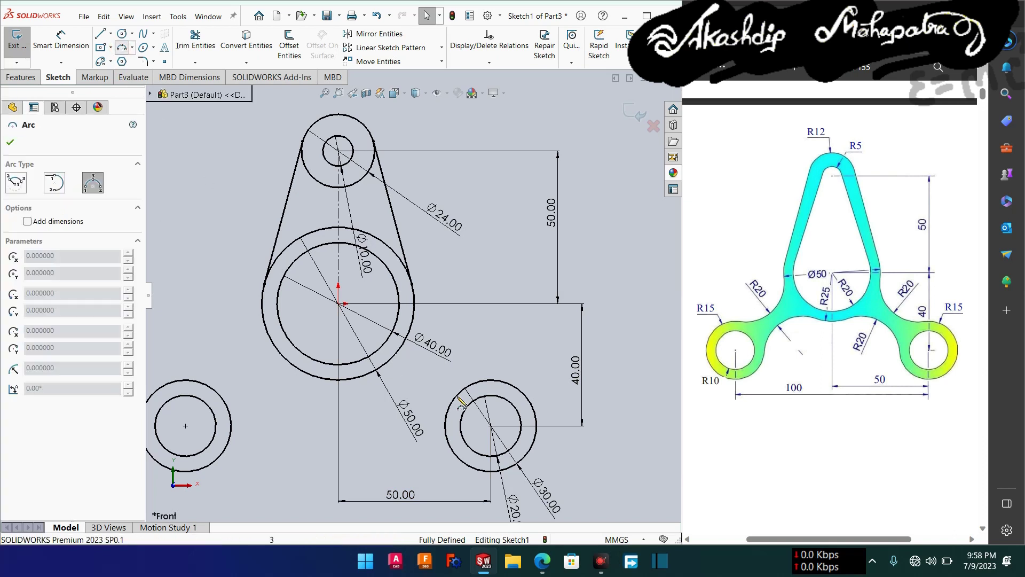
Draw two three-point arcs, each running between the Ø50 circle and the lower-right Ø30 circle
{"action": "left_click", "coordinate": [413, 329]}
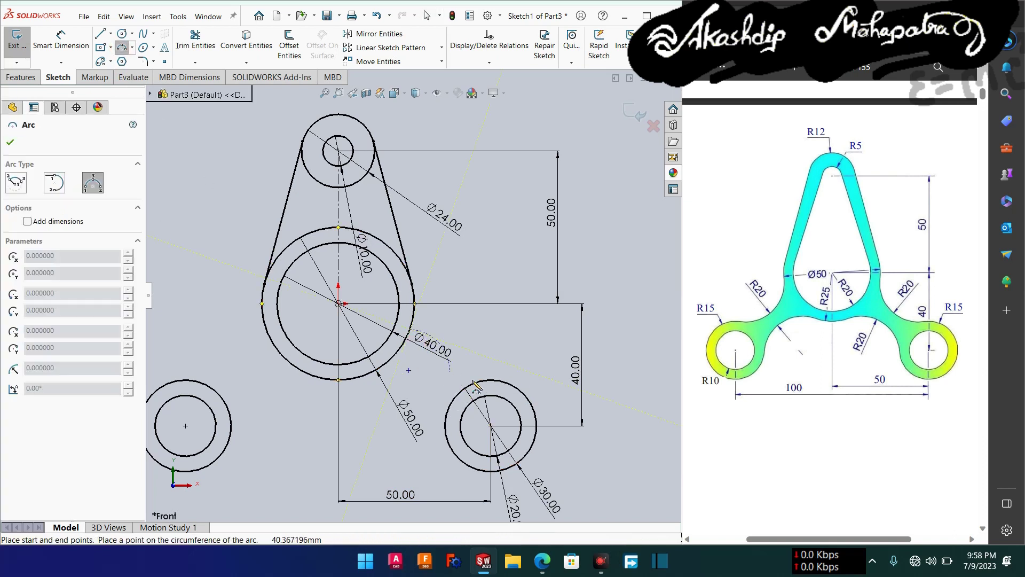
{"action": "left_click", "coordinate": [473, 382]}
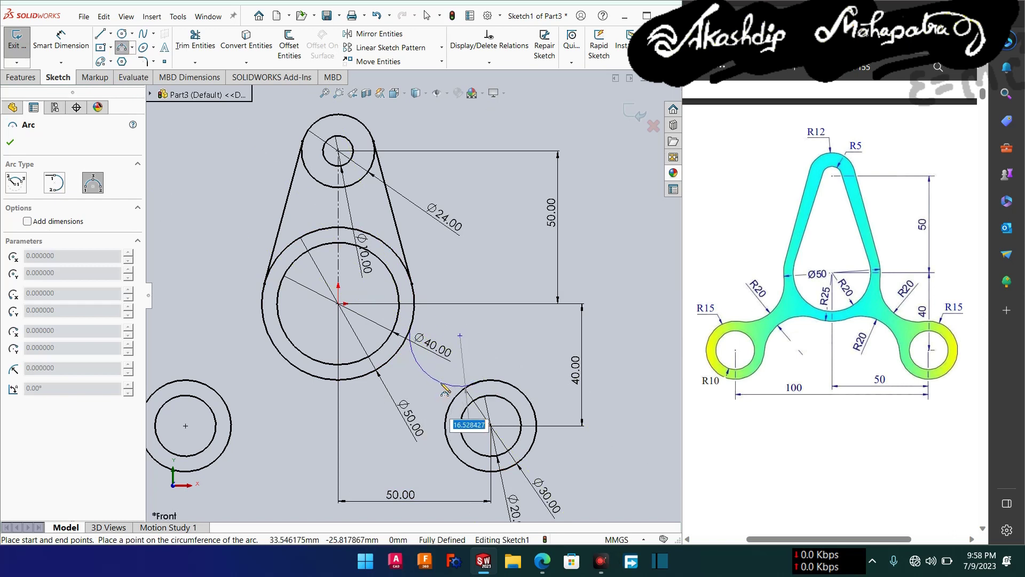
{"action": "left_click", "coordinate": [440, 424]}
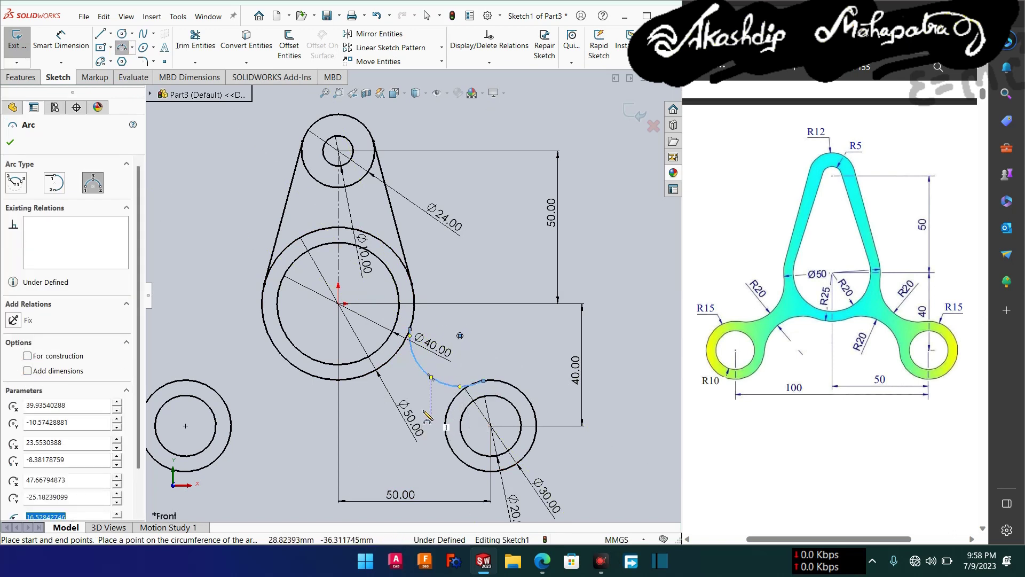
{"action": "left_click", "coordinate": [445, 426]}
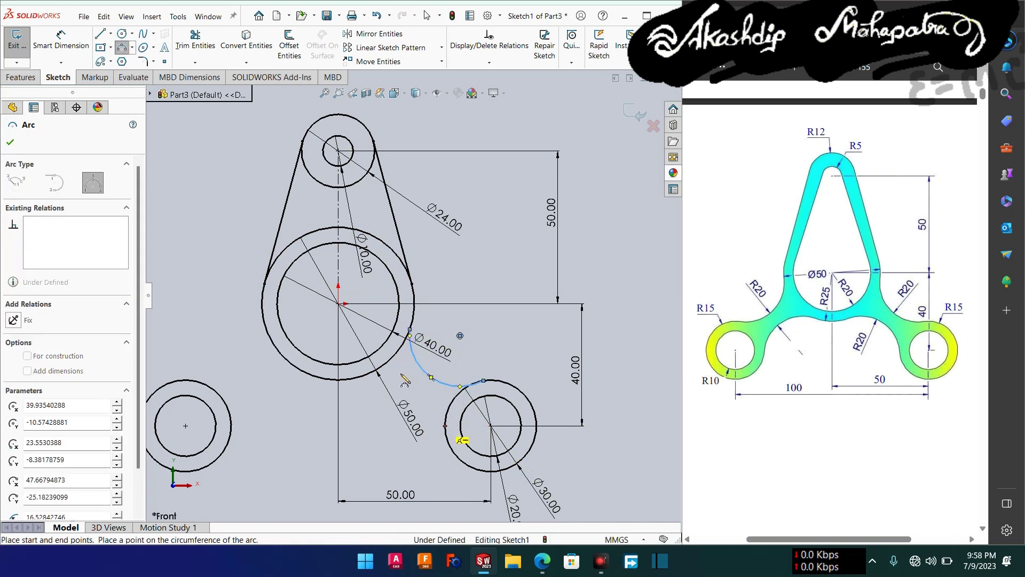
{"action": "left_click", "coordinate": [386, 364]}
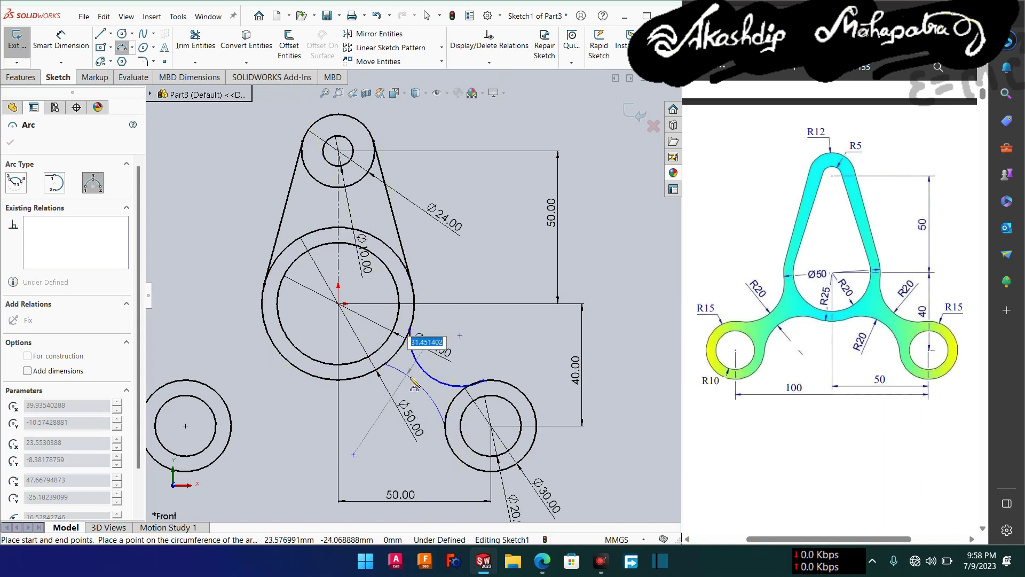
{"action": "left_click", "coordinate": [415, 383]}
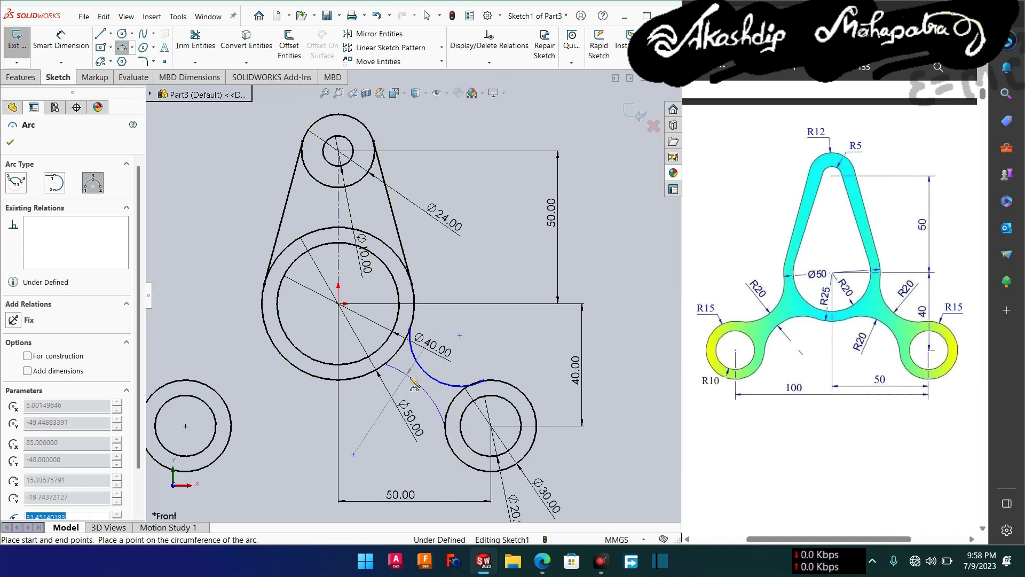
{"action": "left_click", "coordinate": [11, 144]}
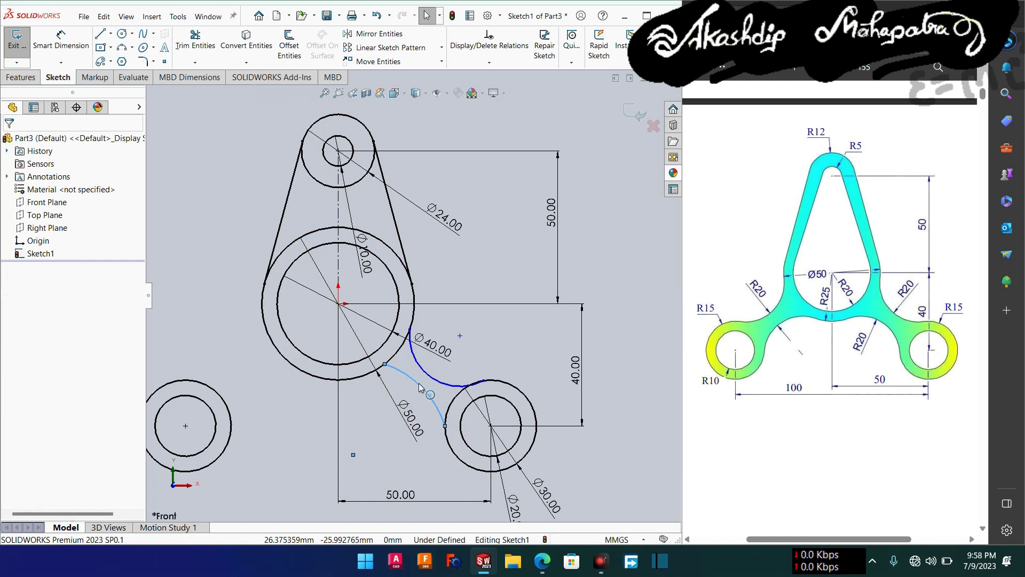
{"action": "scroll", "coordinate": [420, 387], "scroll_direction": "down", "scroll_amount": 3}
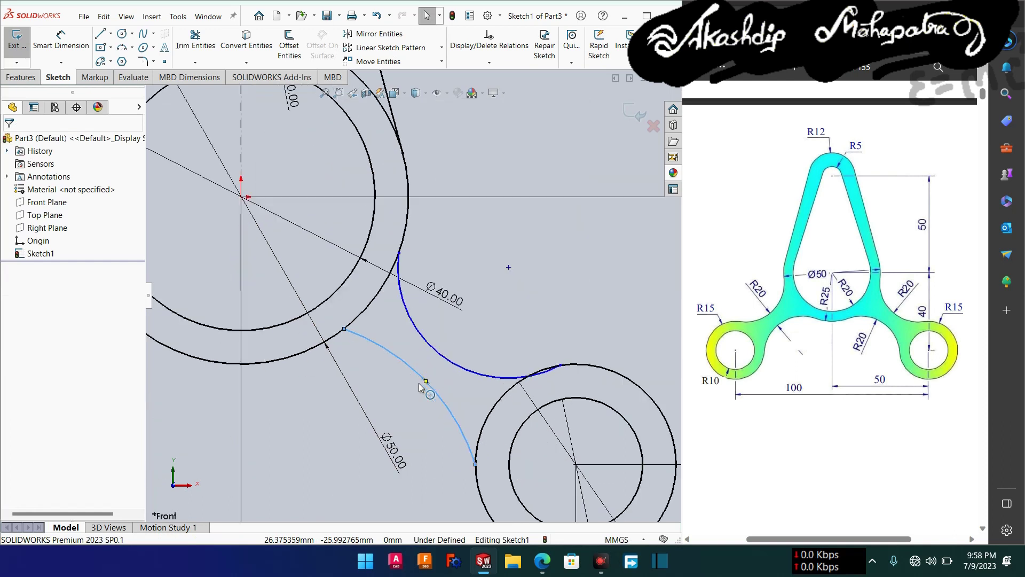
Make the upper connecting arc tangent to the Ø50 circle and to the Ø30 circle
{"action": "left_click", "coordinate": [408, 257]}
{"action": "left_click", "coordinate": [400, 272]}
{"action": "left_click", "coordinate": [405, 240], "text": "ctrl"}
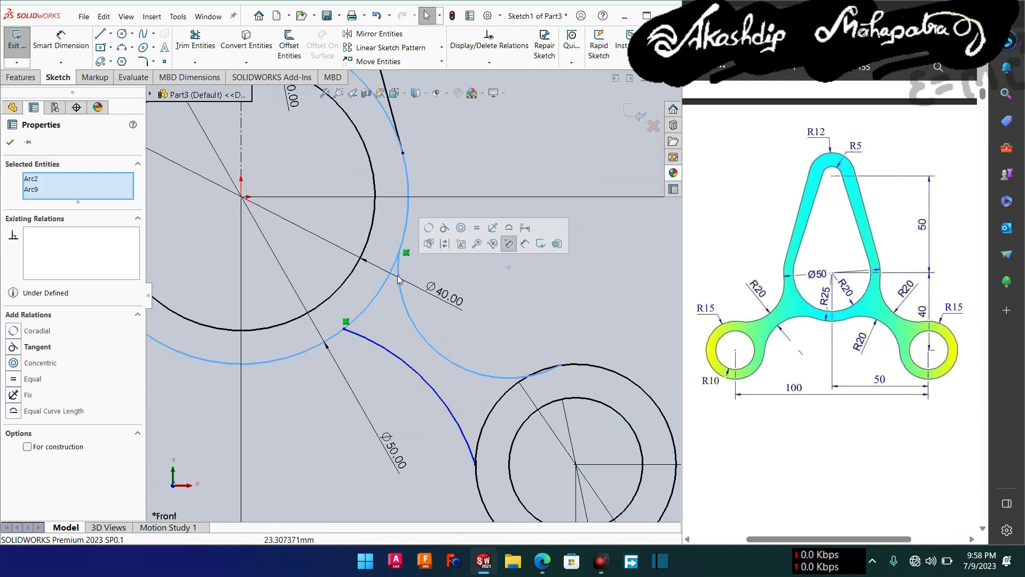
{"action": "left_click", "coordinate": [444, 230]}
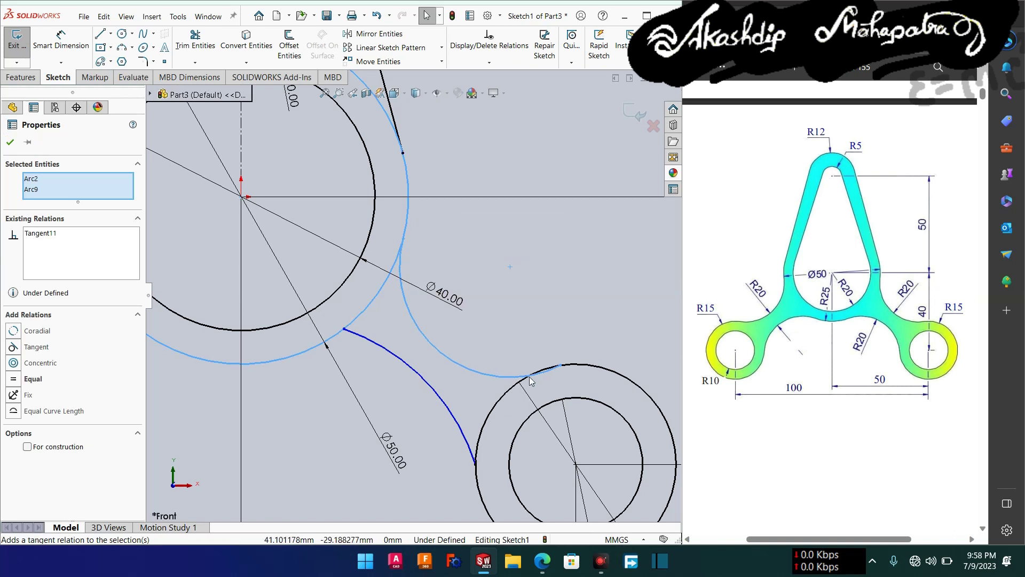
{"action": "left_click", "coordinate": [563, 374]}
{"action": "left_click_drag", "start_coordinate": [564, 372], "coordinate": [534, 367]}
{"action": "left_click", "coordinate": [577, 317]}
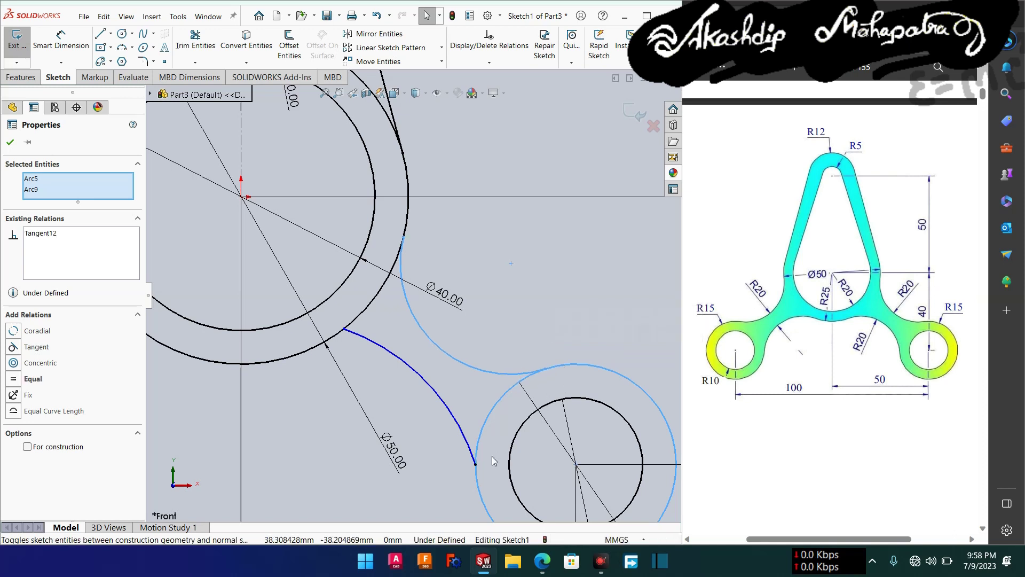
Make the lower connecting arc tangent to the Ø30 circle and to the Ø50 circle
{"action": "left_click_drag", "start_coordinate": [487, 473], "coordinate": [462, 455]}
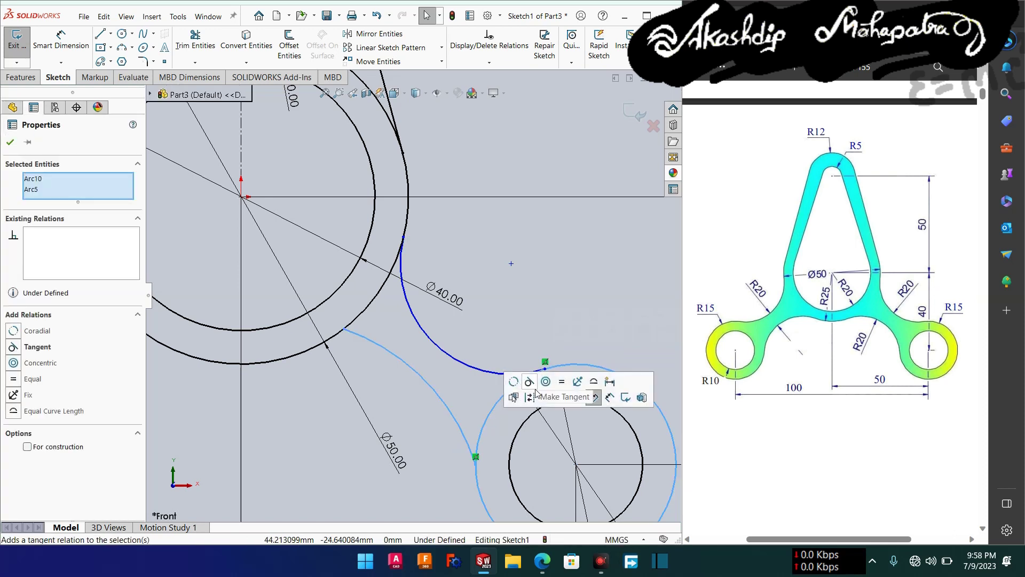
{"action": "left_click", "coordinate": [528, 383]}
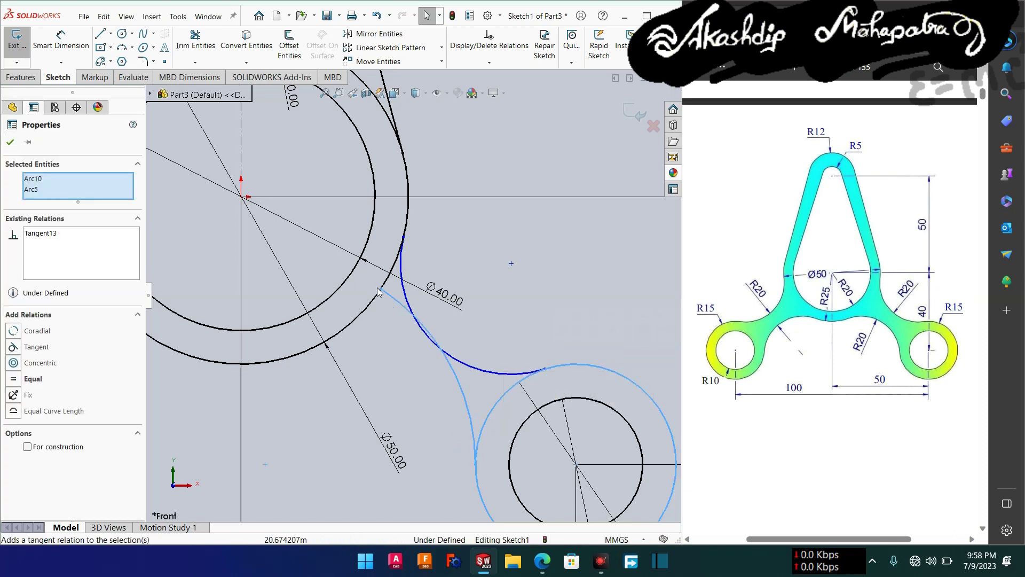
{"action": "key", "text": "Escape"}
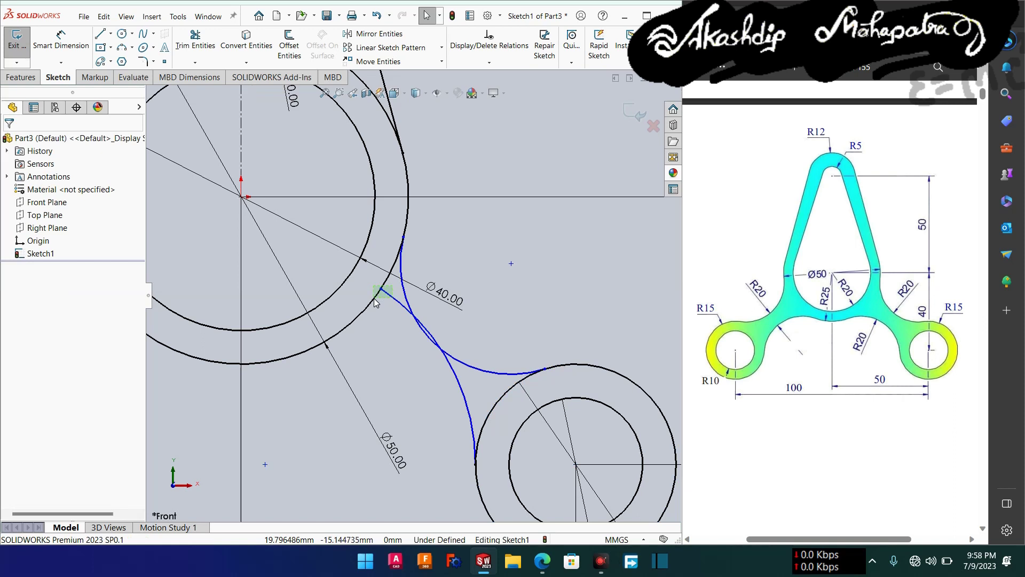
{"action": "left_click", "coordinate": [373, 297]}
{"action": "left_click", "coordinate": [402, 256], "text": "ctrl"}
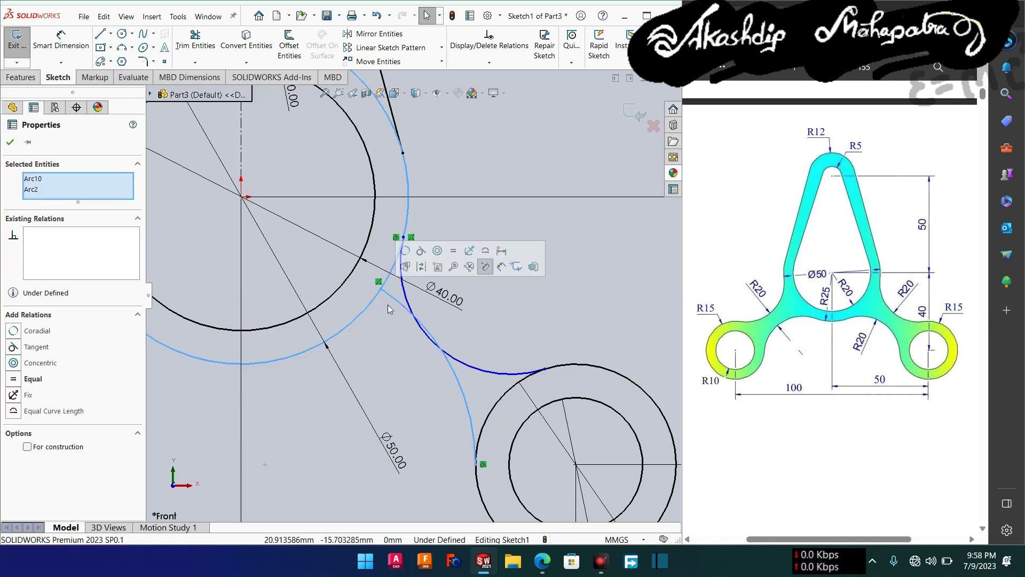
{"action": "left_click", "coordinate": [422, 251]}
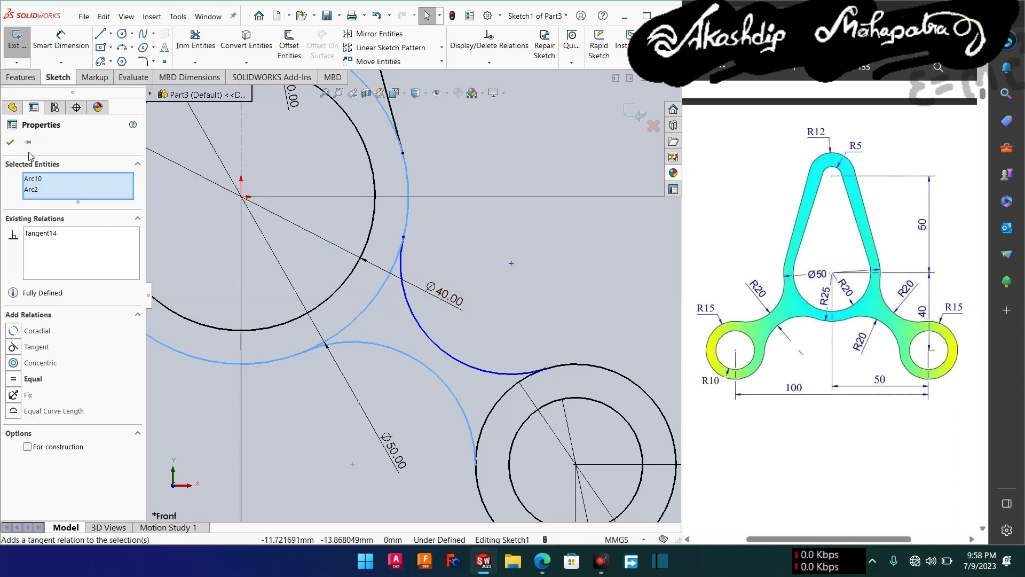
{"action": "left_click", "coordinate": [12, 143]}
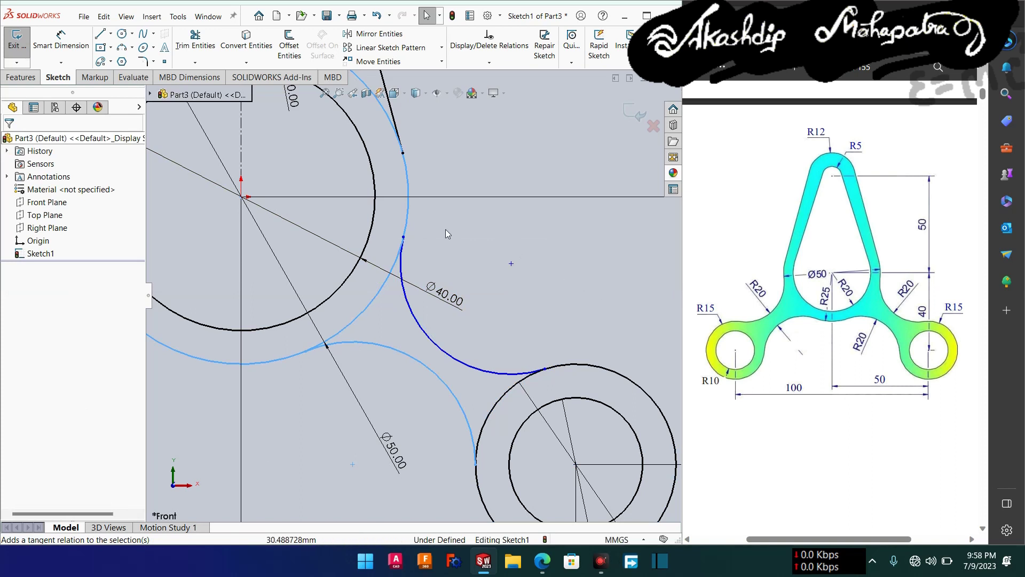
{"action": "left_click", "coordinate": [509, 241]}
{"action": "mouse_move", "coordinate": [510, 241]}
{"action": "right_mouse_down"}
{"action": "mouse_move", "coordinate": [497, 219]}
{"action": "mouse_move", "coordinate": [507, 184]}
{"action": "right_mouse_up"}
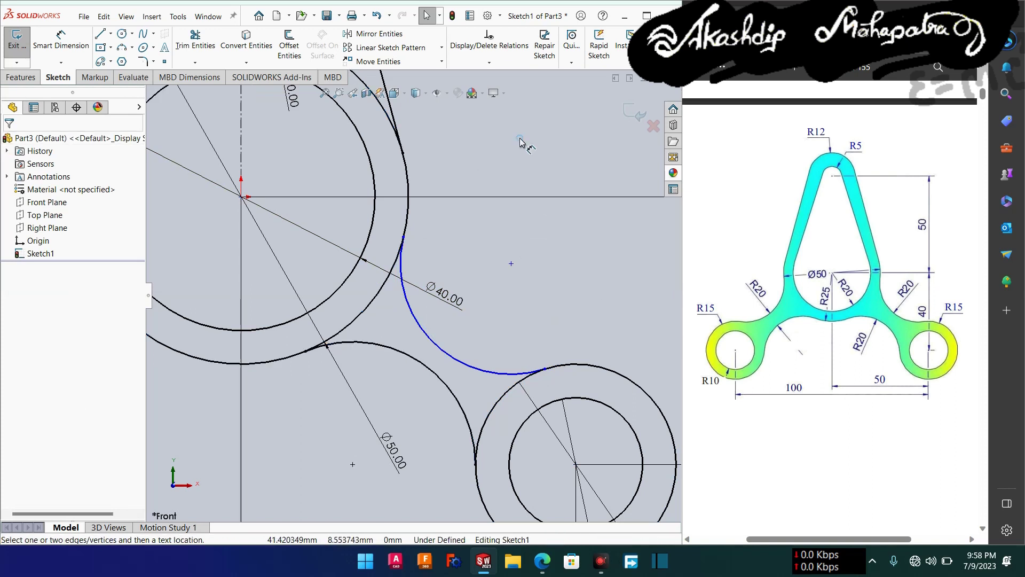
Dimension the upper bridging arc to radius 20 mm
{"action": "left_click", "coordinate": [458, 361]}
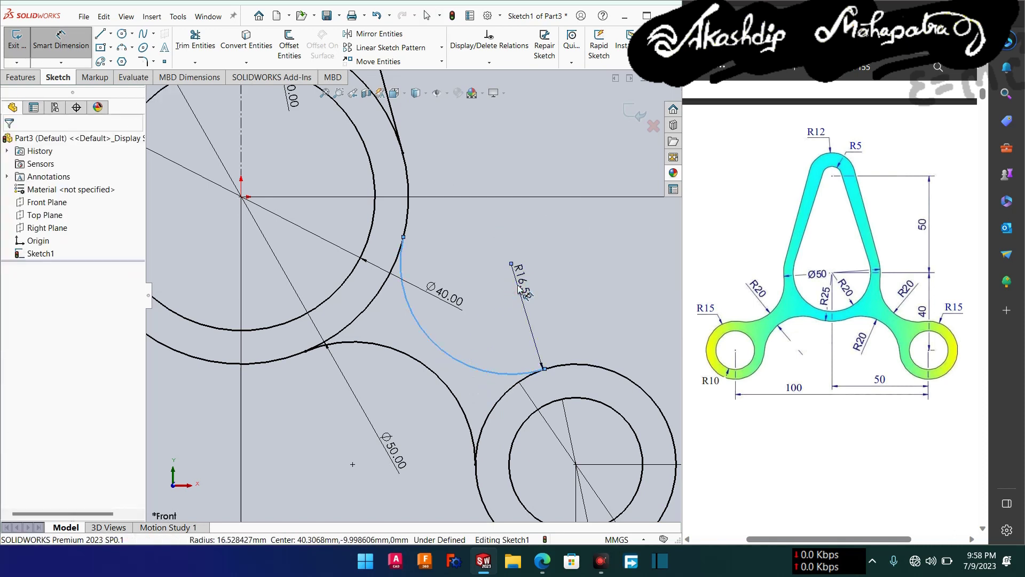
{"action": "left_click", "coordinate": [520, 289]}
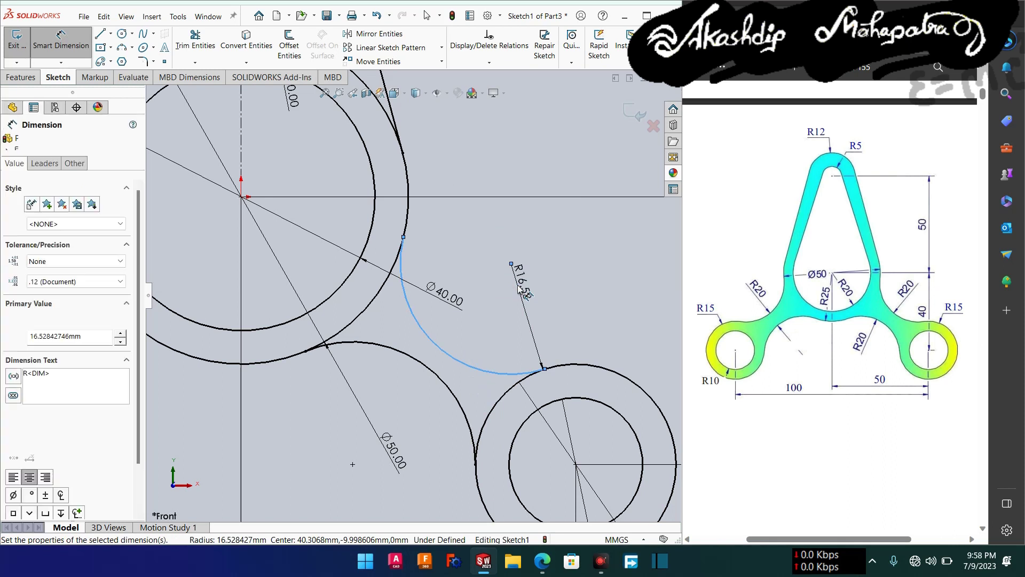
{"action": "type", "text": "20"}
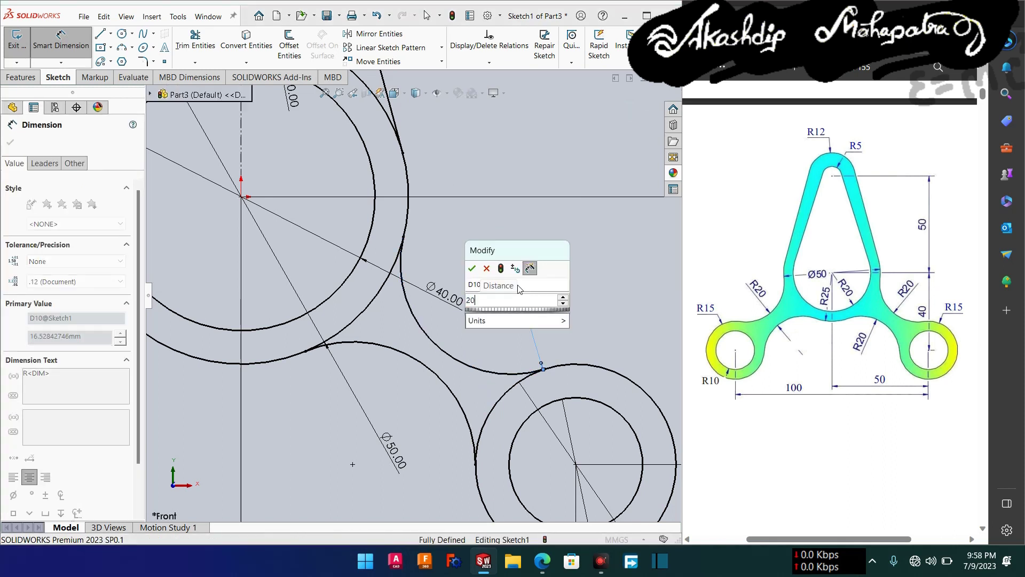
{"action": "key", "text": "Escape"}
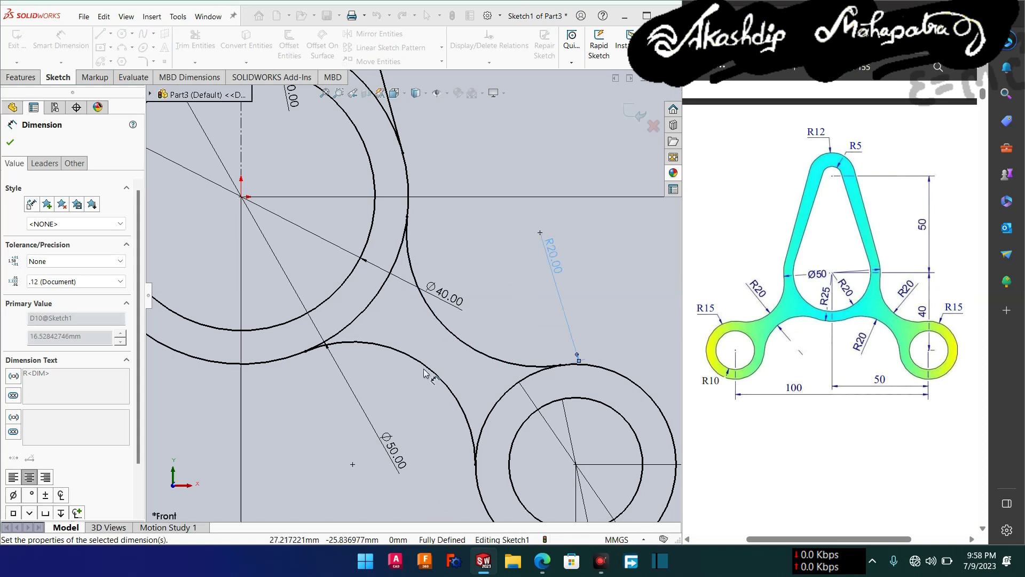
Discard the over-defining R18.33 dimension on the lower arc and delete that arc
{"action": "left_click", "coordinate": [322, 449]}
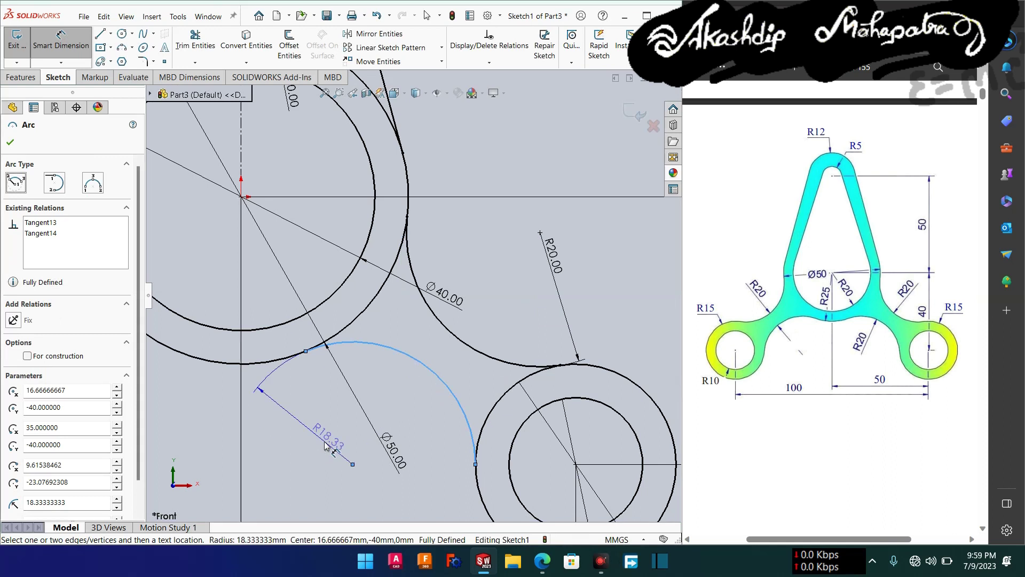
{"action": "left_click", "coordinate": [324, 443]}
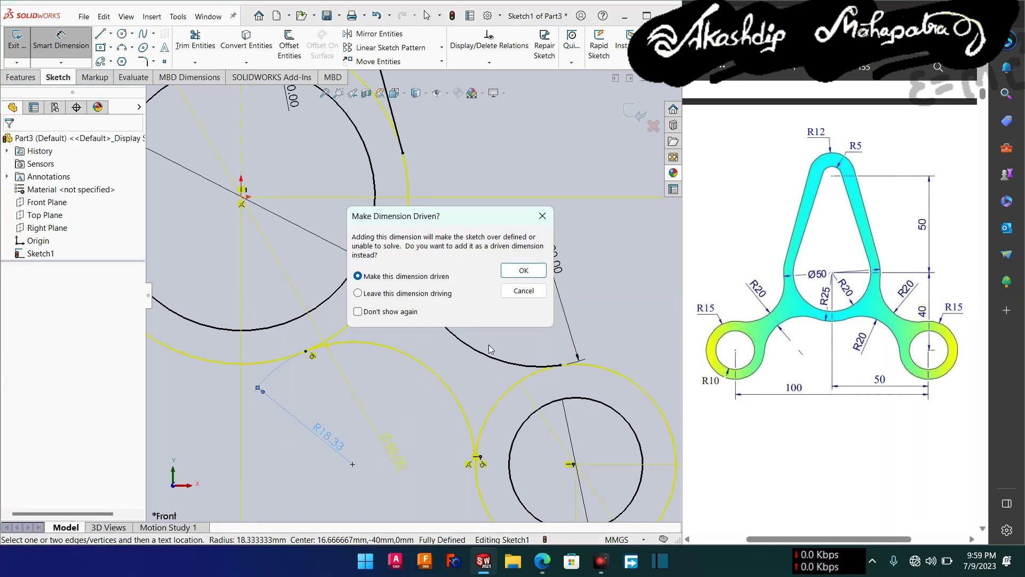
{"action": "left_click", "coordinate": [534, 295]}
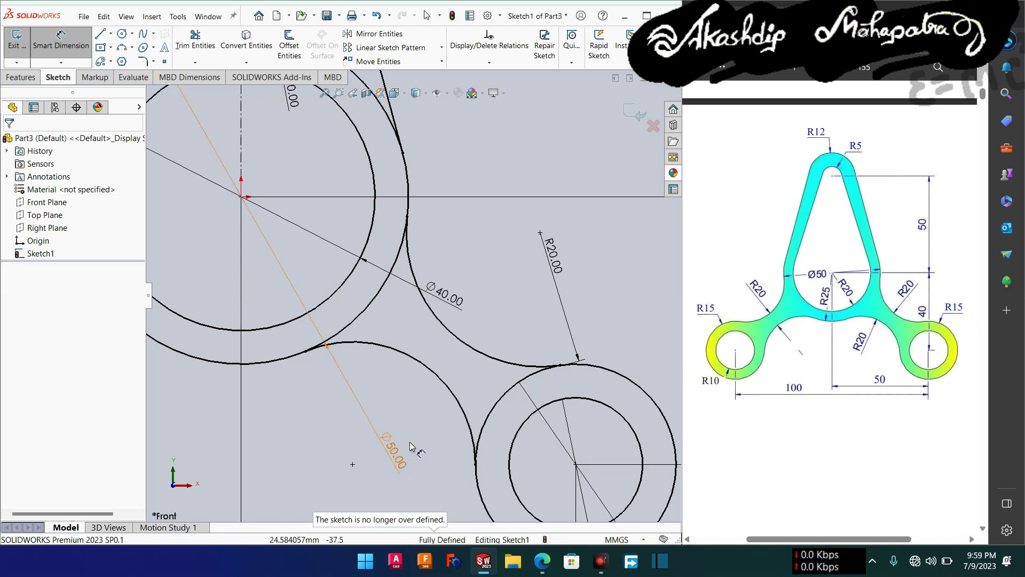
{"action": "key", "text": "Escape"}
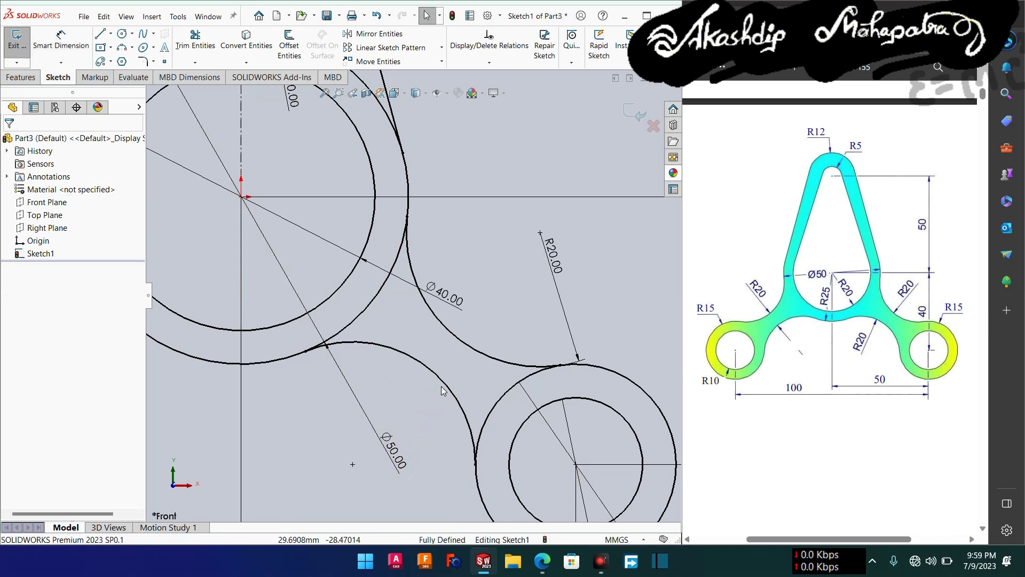
{"action": "left_click", "coordinate": [448, 388]}
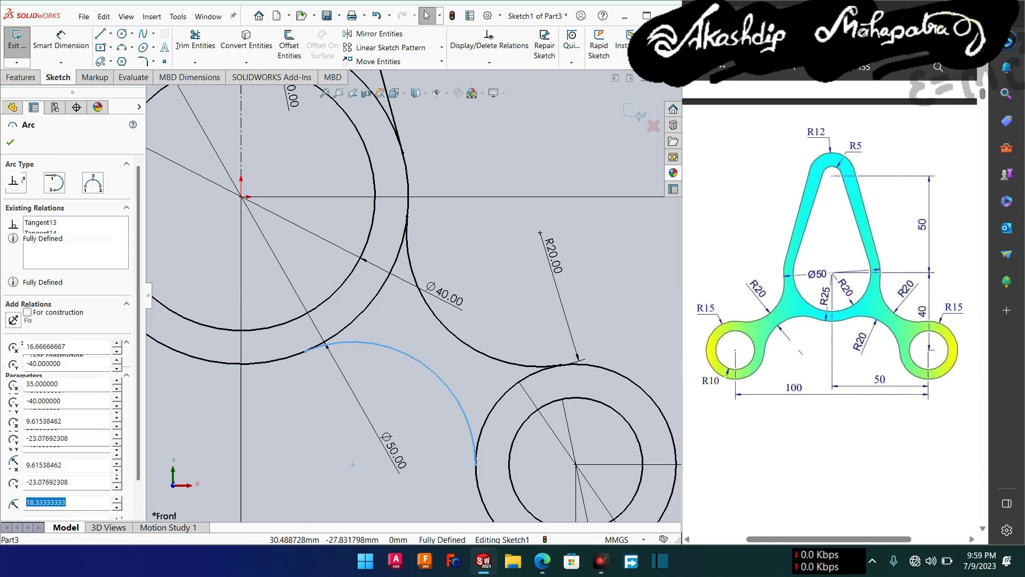
{"action": "key", "text": "Delete"}
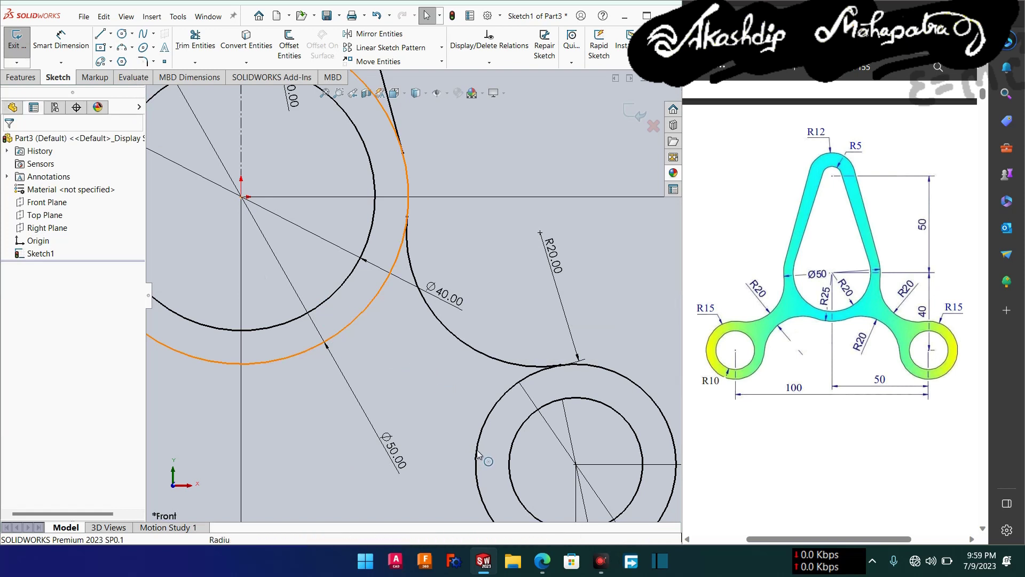
Check the Ø50 circle's size and the lower-right circle's centre and radius
{"action": "left_click", "coordinate": [454, 410]}
{"action": "left_click", "coordinate": [453, 409]}
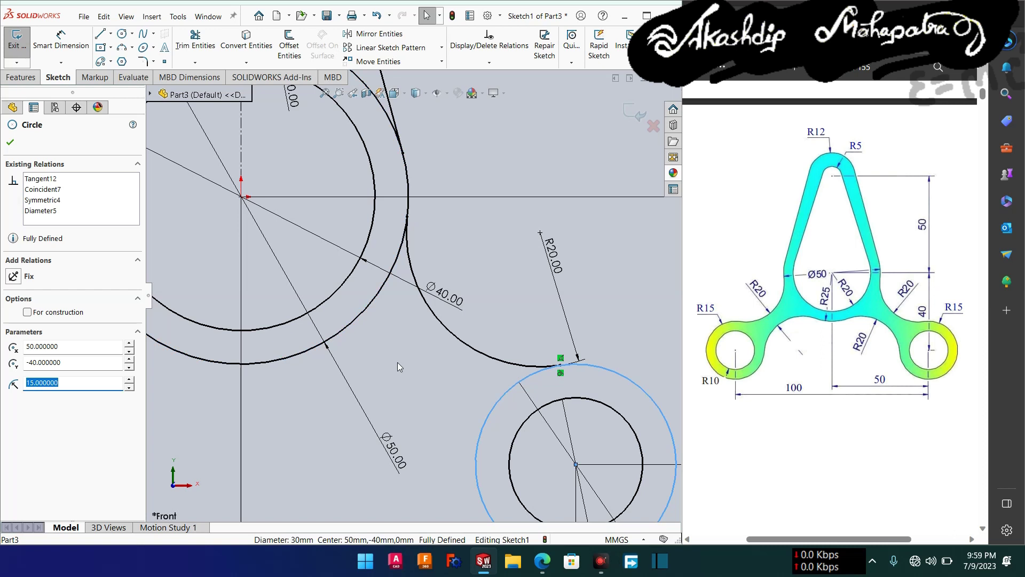
{"action": "left_click", "coordinate": [272, 338]}
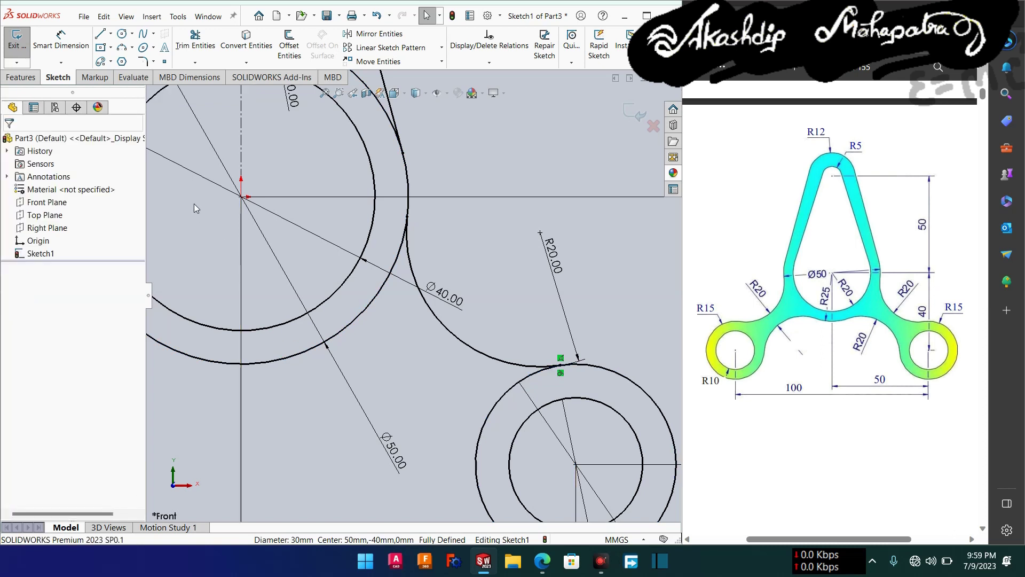
{"action": "left_click", "coordinate": [124, 48]}
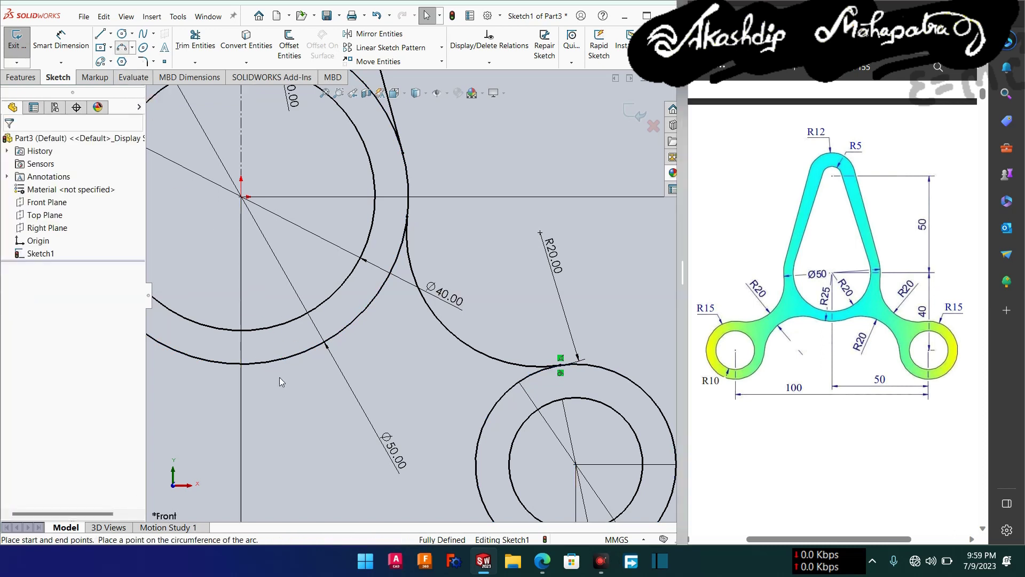
Draw a three-point arc from the Ø50 circle to the lower-right Ø30 circle
{"action": "left_click_drag", "start_coordinate": [283, 361], "coordinate": [483, 489]}
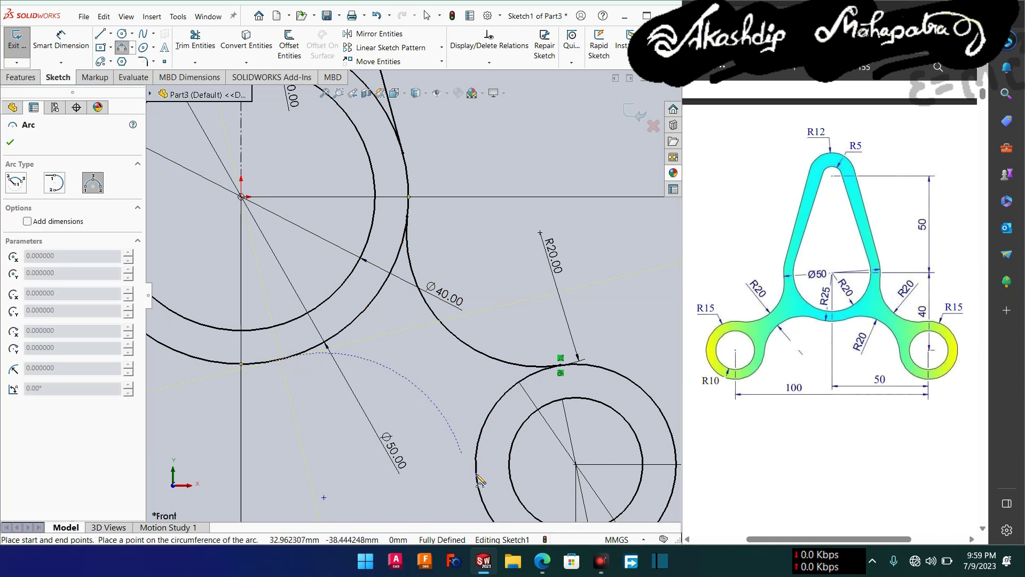
{"action": "left_click", "coordinate": [430, 394]}
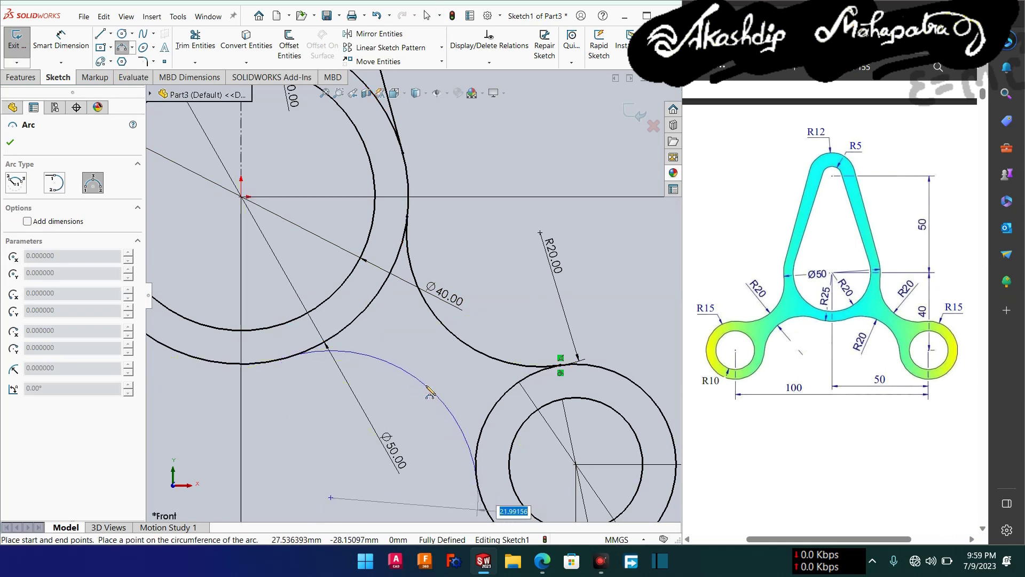
{"action": "key", "text": "Escape"}
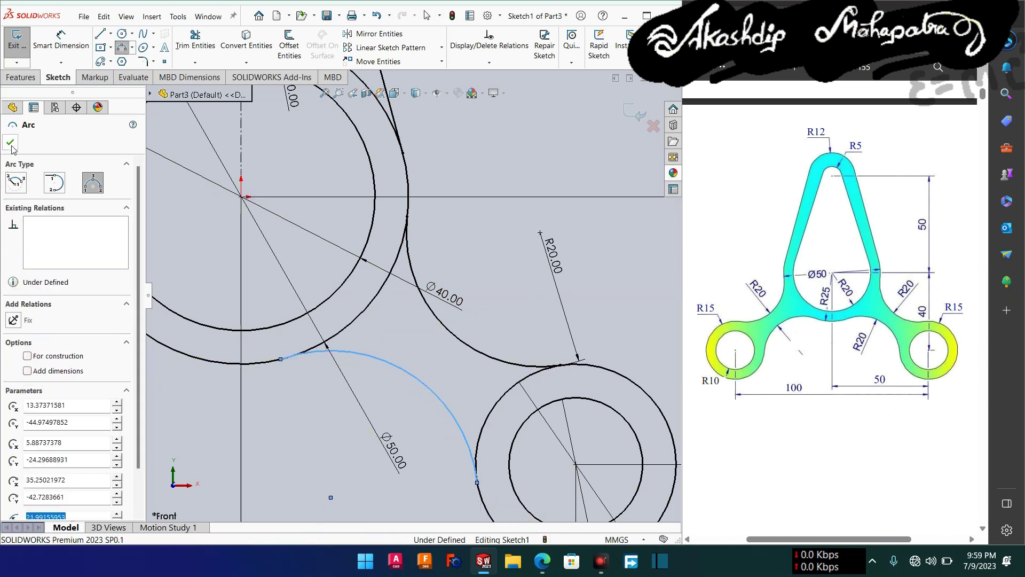
{"action": "right_click_drag", "start_coordinate": [495, 205], "coordinate": [496, 145]}
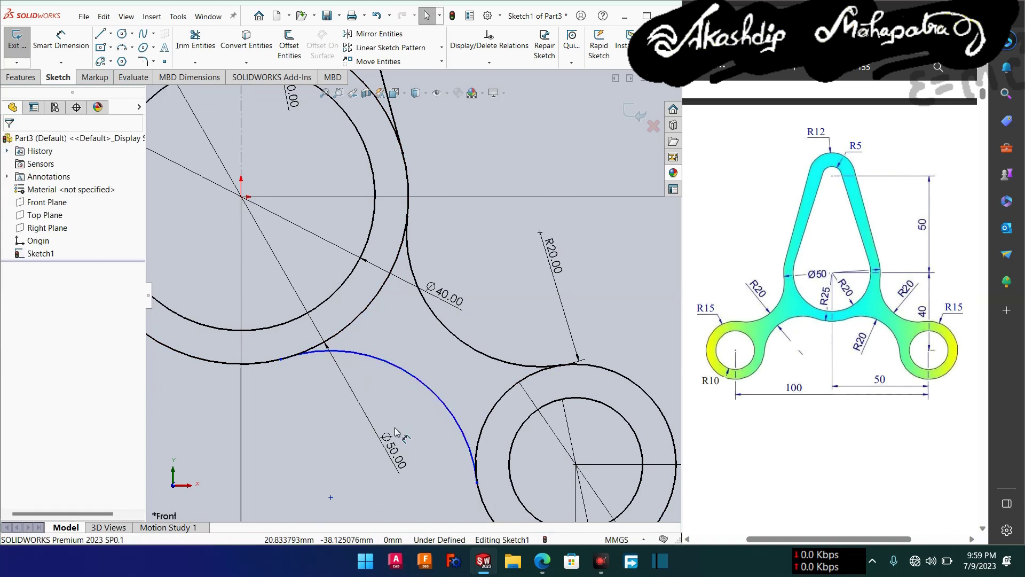
Dimension the new arc to radius 20 mm
{"action": "left_click", "coordinate": [345, 438]}
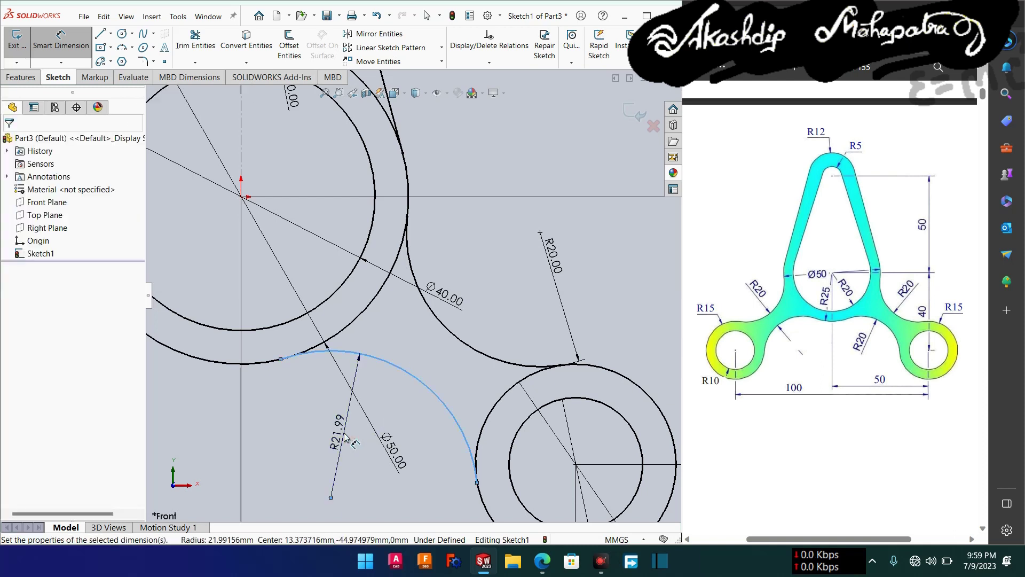
{"action": "left_click", "coordinate": [345, 437]}
{"action": "type", "text": "20"}
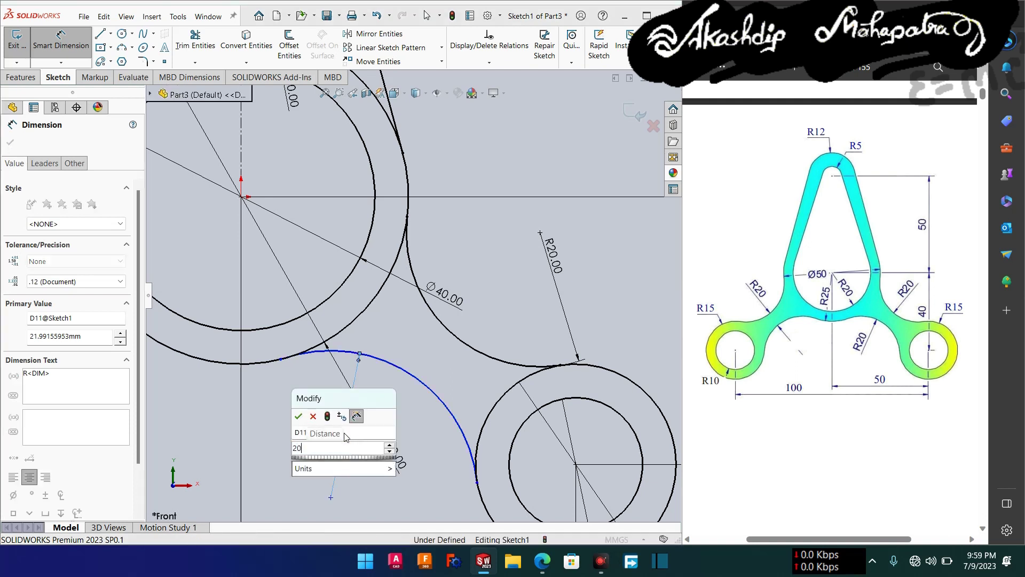
{"action": "key", "text": "Return"}
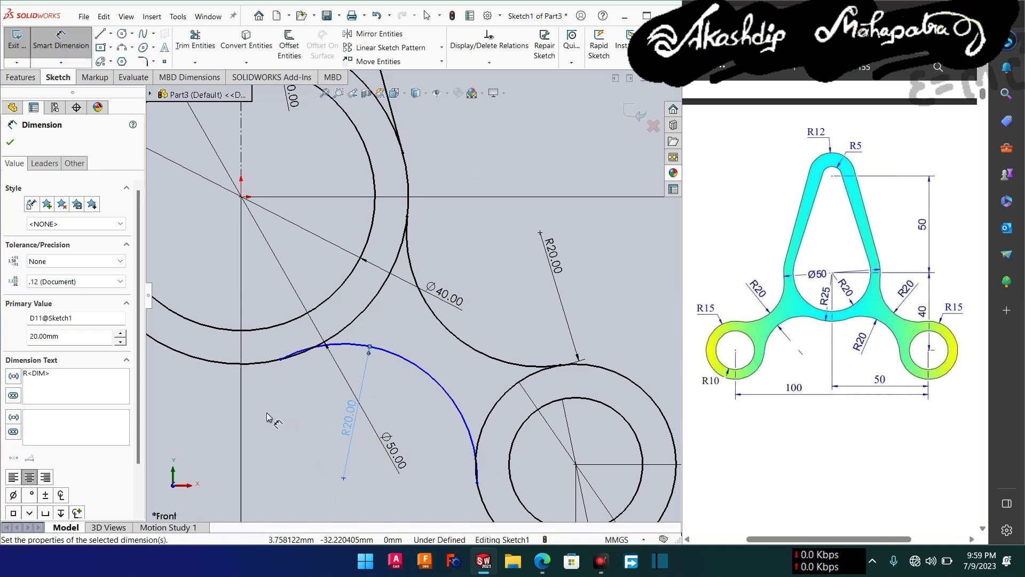
{"action": "left_click", "coordinate": [344, 456]}
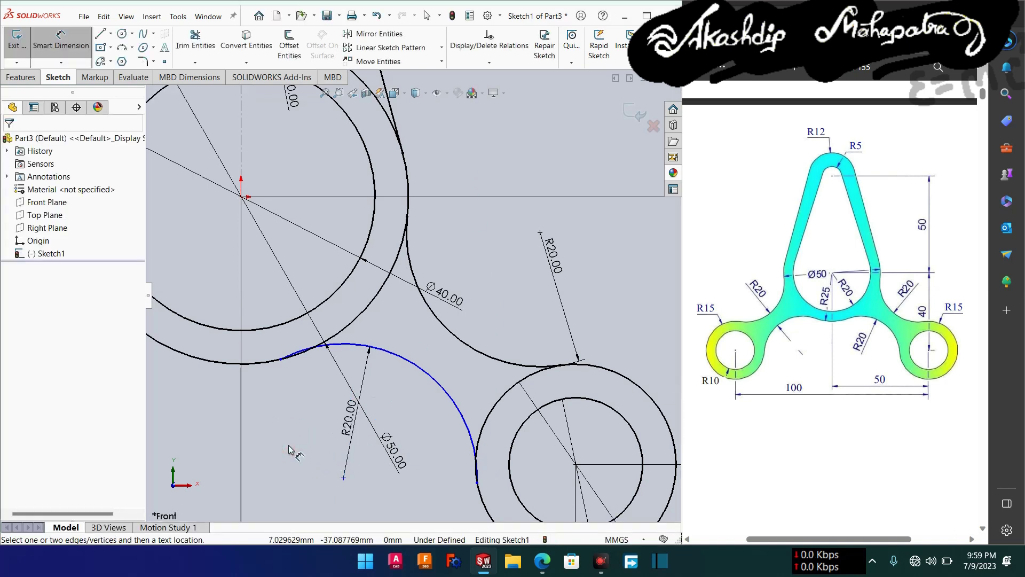
{"action": "key", "text": "Escape"}
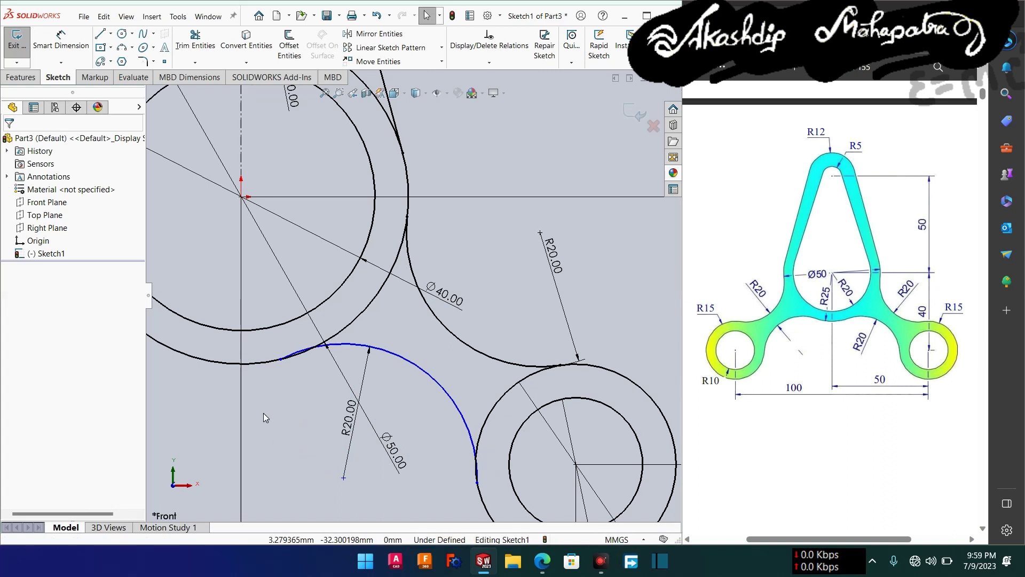
Make the new R20 arc tangent to the lower-right circle and the origin circle
{"action": "left_click_drag", "start_coordinate": [263, 412], "coordinate": [333, 469]}
{"action": "left_click_drag", "start_coordinate": [320, 400], "coordinate": [263, 447]}
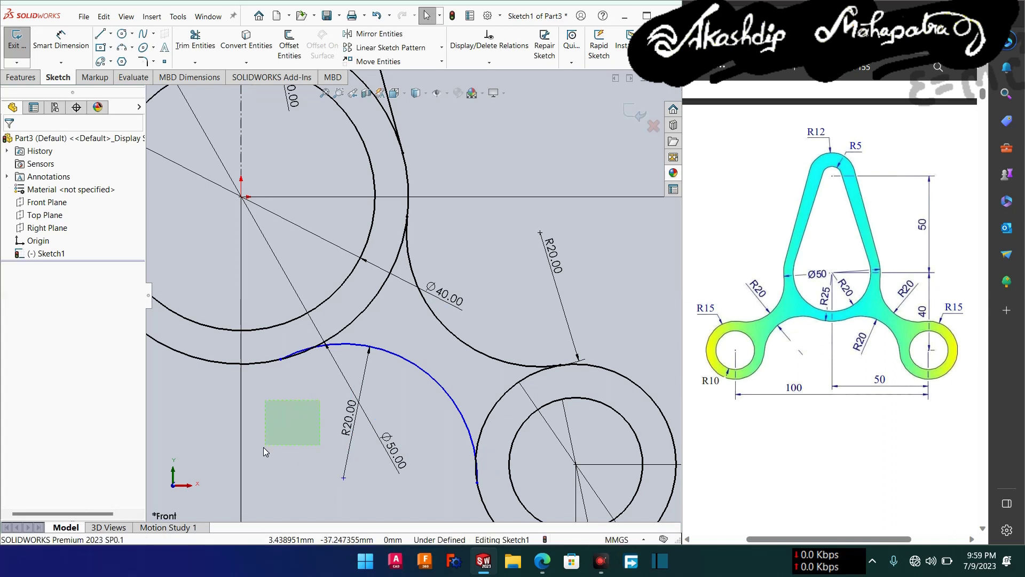
{"action": "left_click_drag", "start_coordinate": [486, 453], "coordinate": [465, 469]}
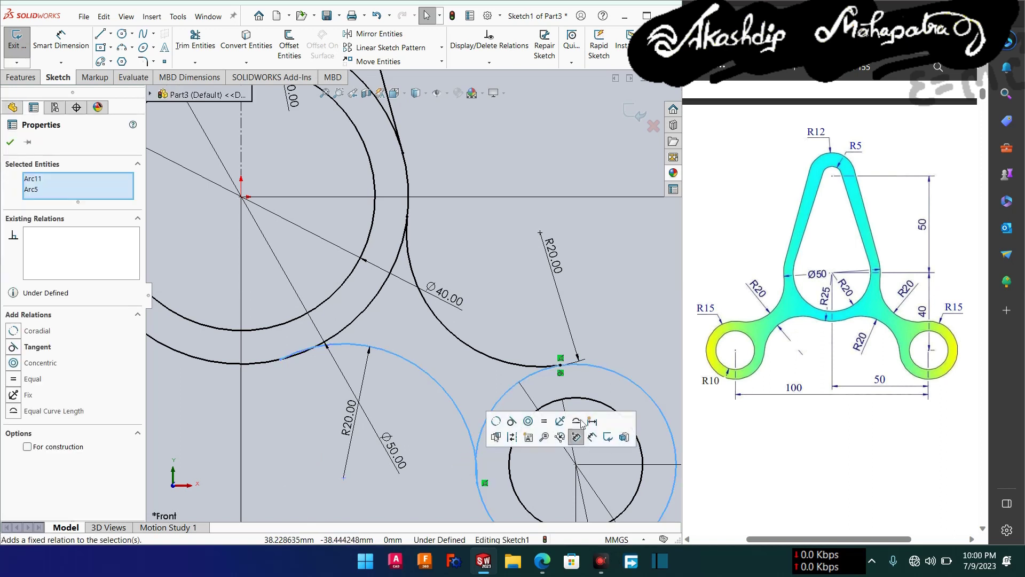
{"action": "left_click", "coordinate": [509, 421]}
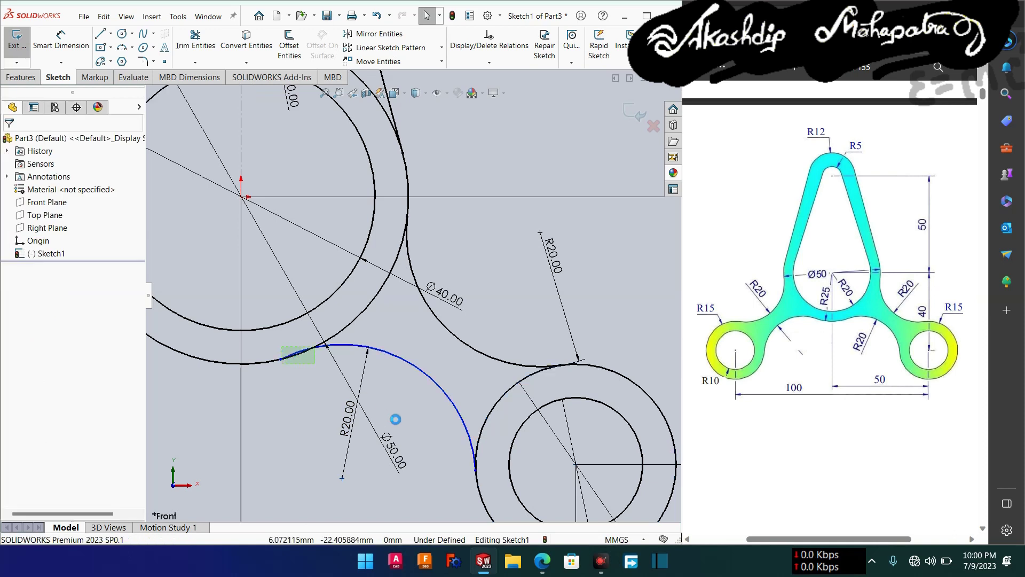
{"action": "left_click", "coordinate": [550, 335]}
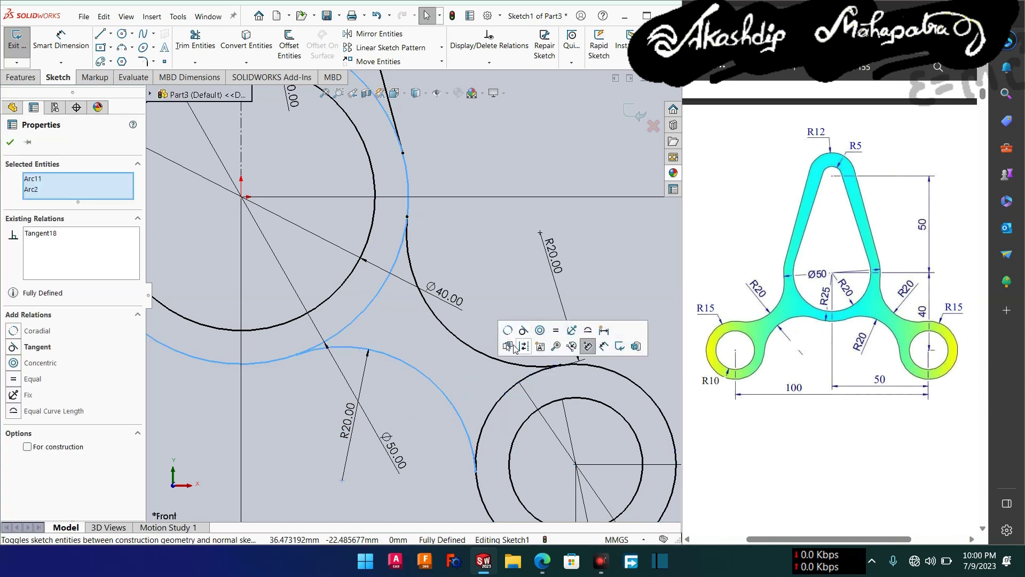
{"action": "left_click", "coordinate": [12, 144]}
{"action": "scroll", "coordinate": [356, 413], "scroll_direction": "down", "scroll_amount": 3}
{"action": "scroll", "coordinate": [358, 411], "scroll_direction": "up", "scroll_amount": 2}
{"action": "scroll", "coordinate": [357, 411], "scroll_direction": "up", "scroll_amount": 2}
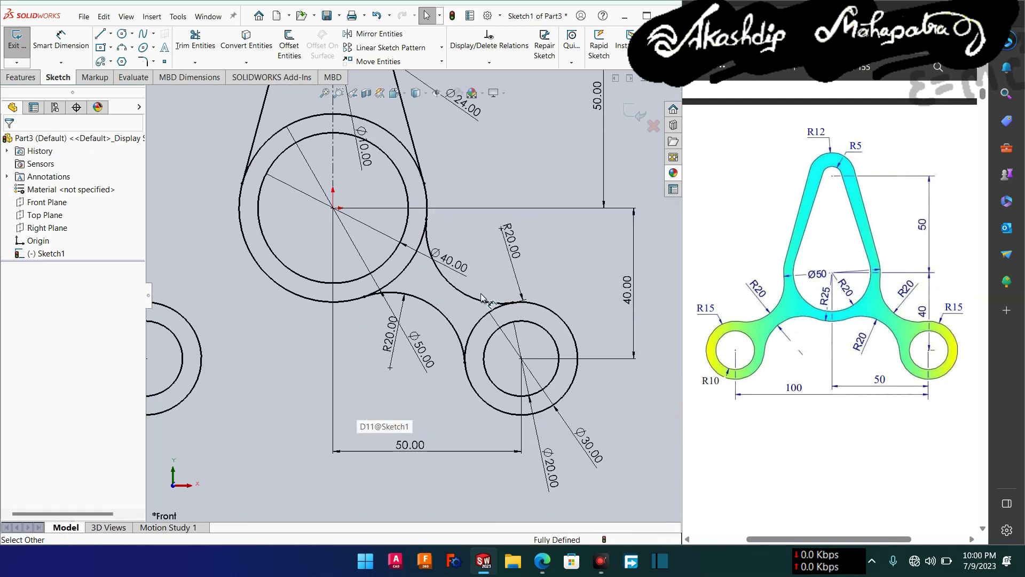
Mirror the two right-side R20 arcs (Arc9, Arc11) about centreline Line1 as copies
{"action": "left_click_drag", "start_coordinate": [496, 281], "coordinate": [454, 301]}
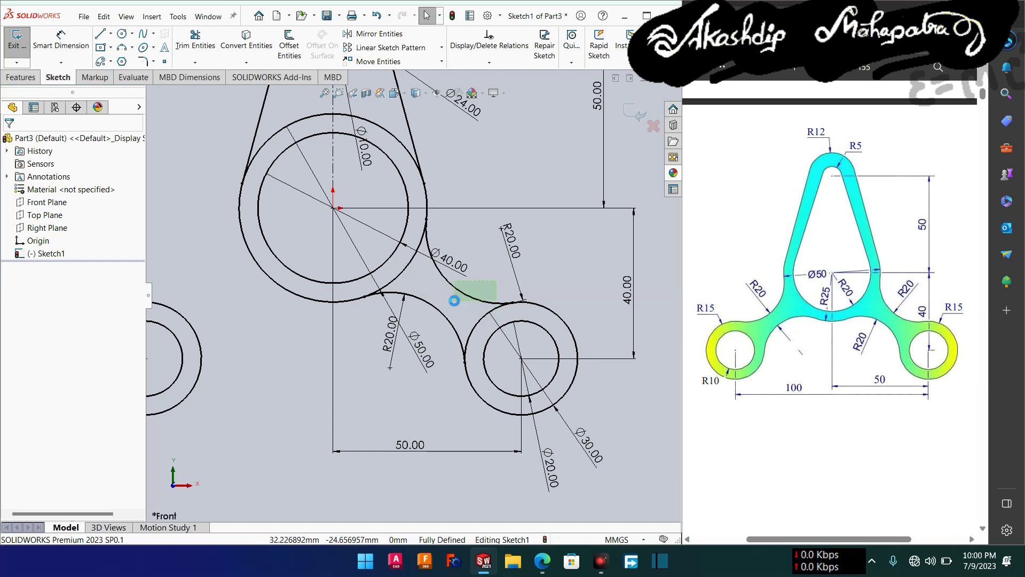
{"action": "left_click_drag", "start_coordinate": [454, 300], "coordinate": [455, 305]}
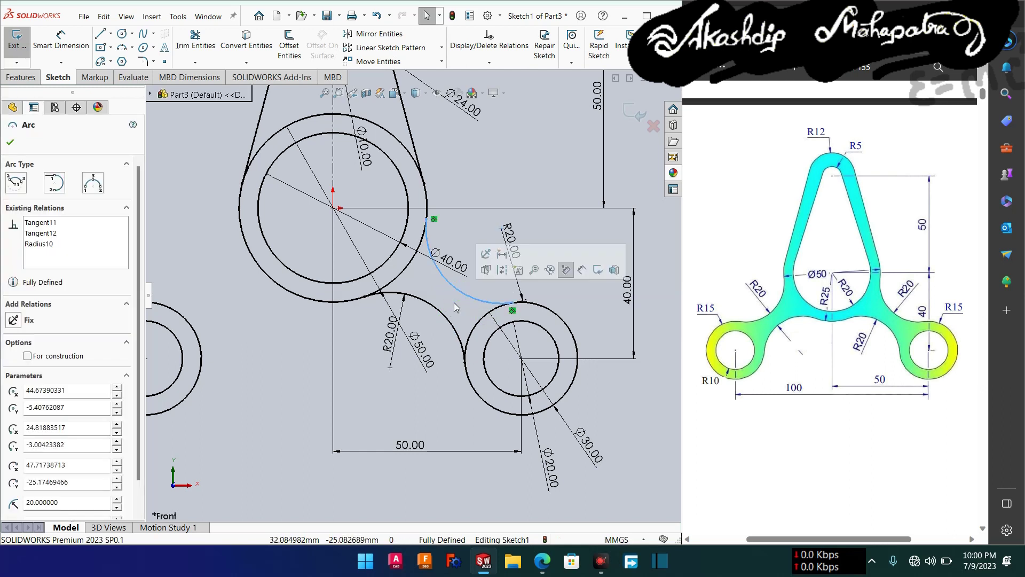
{"action": "left_click", "coordinate": [454, 329]}
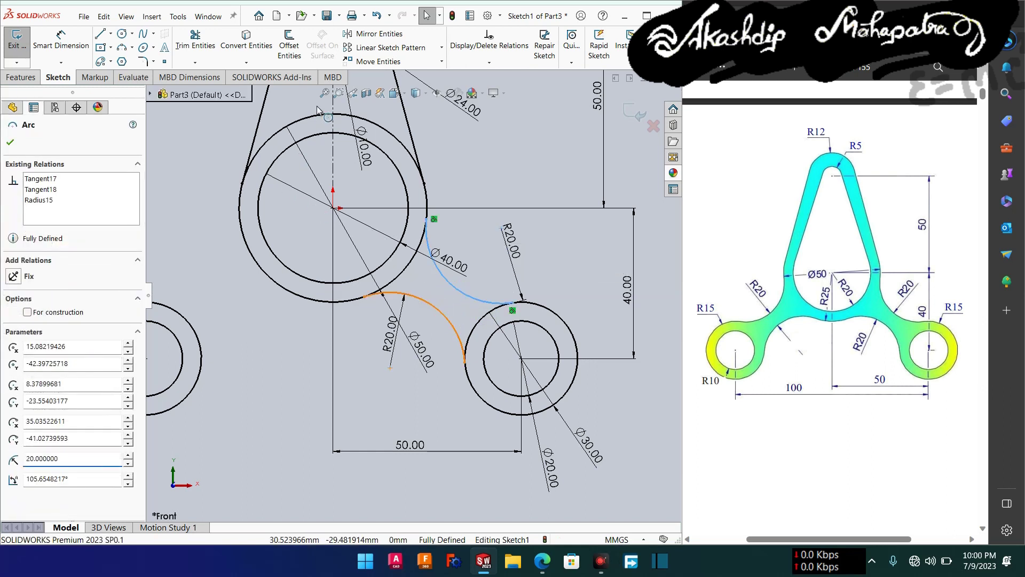
{"action": "left_click", "coordinate": [368, 33]}
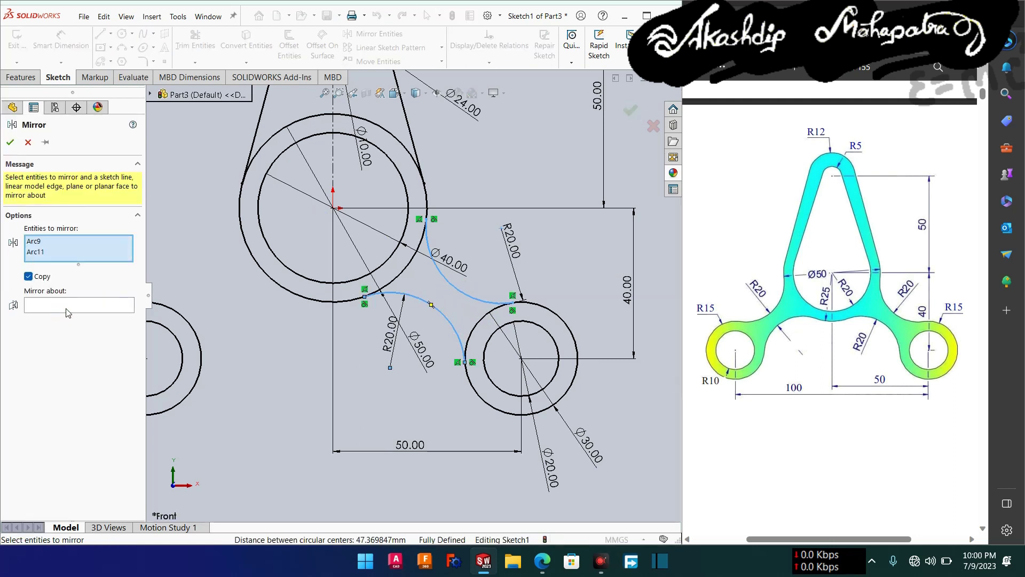
{"action": "left_click", "coordinate": [67, 307]}
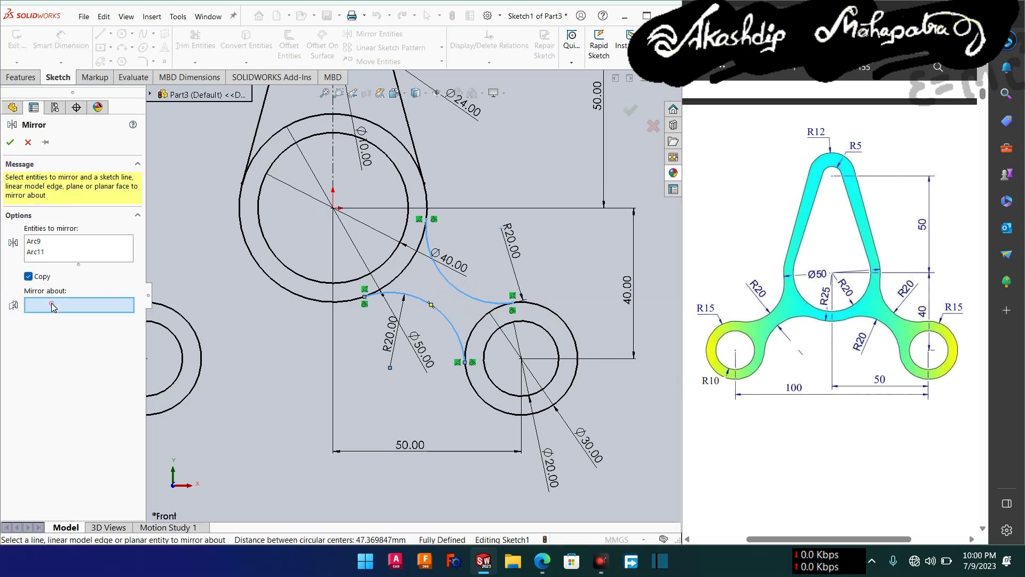
{"action": "left_click", "coordinate": [333, 163]}
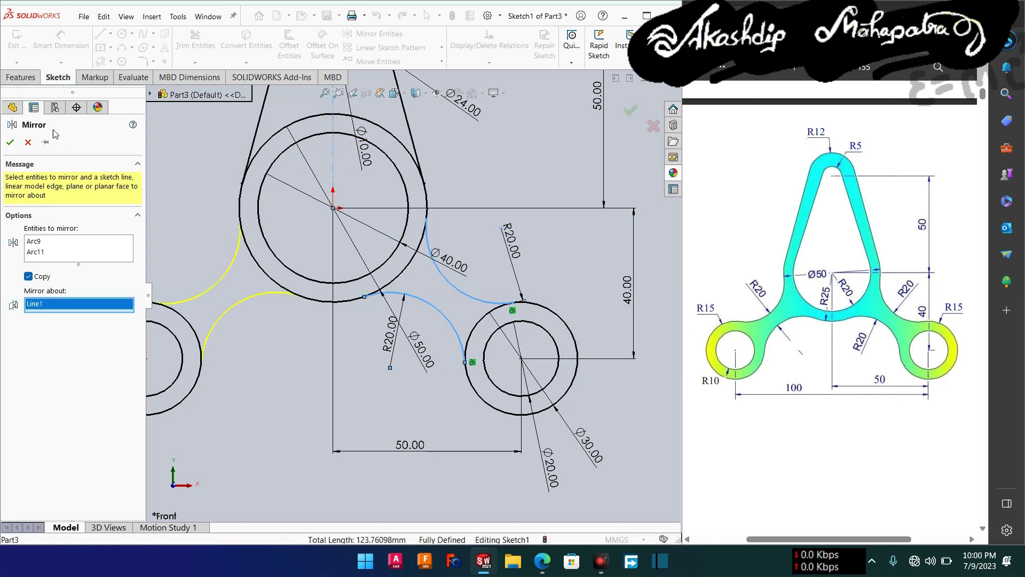
{"action": "left_click", "coordinate": [10, 142]}
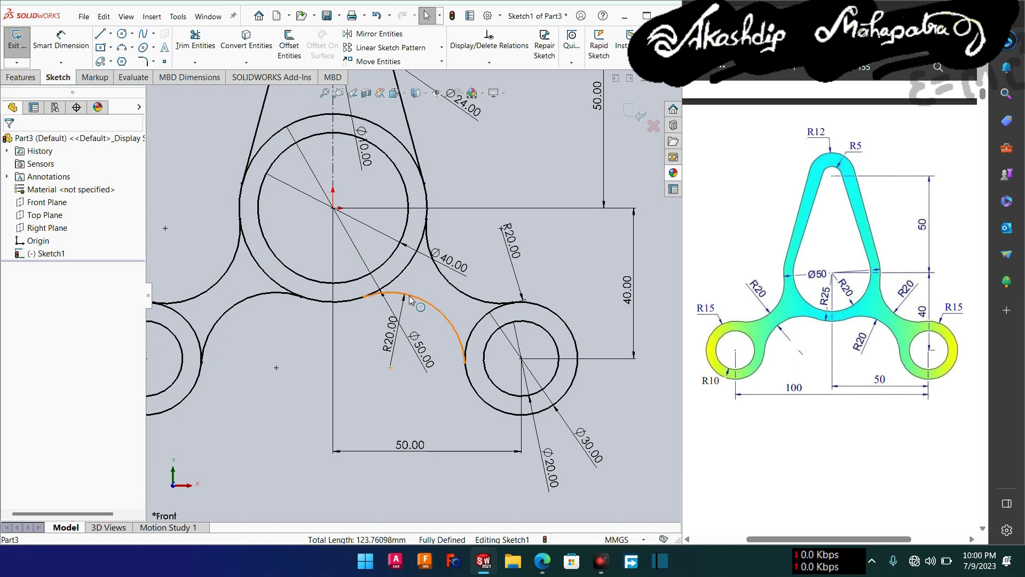
Trial-trim the central inner circle, keep it, and pan to show the top Ø24 boss
{"action": "left_click", "coordinate": [198, 41]}
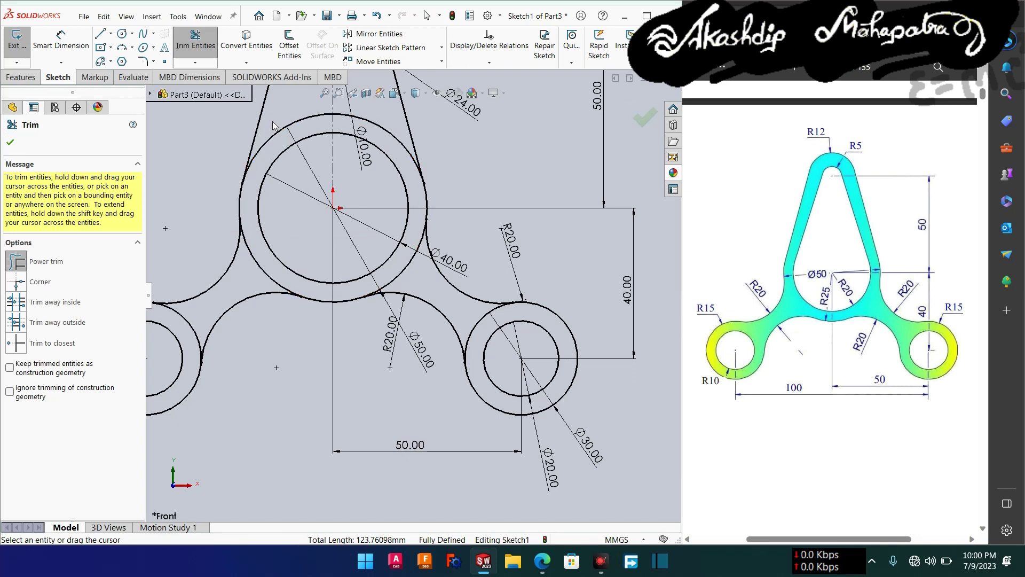
{"action": "left_click_drag", "start_coordinate": [269, 128], "coordinate": [279, 181]}
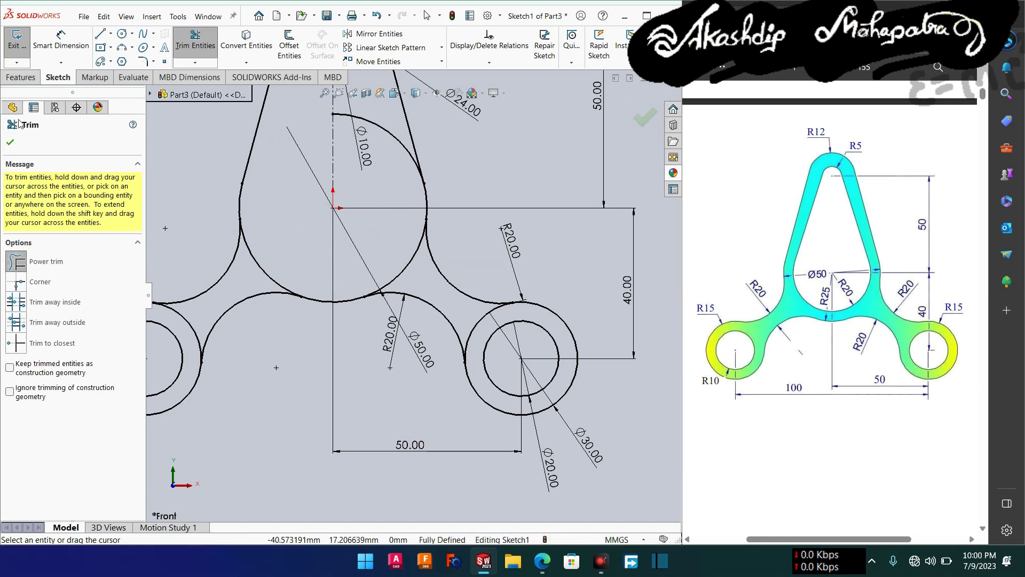
{"action": "left_click", "coordinate": [14, 140]}
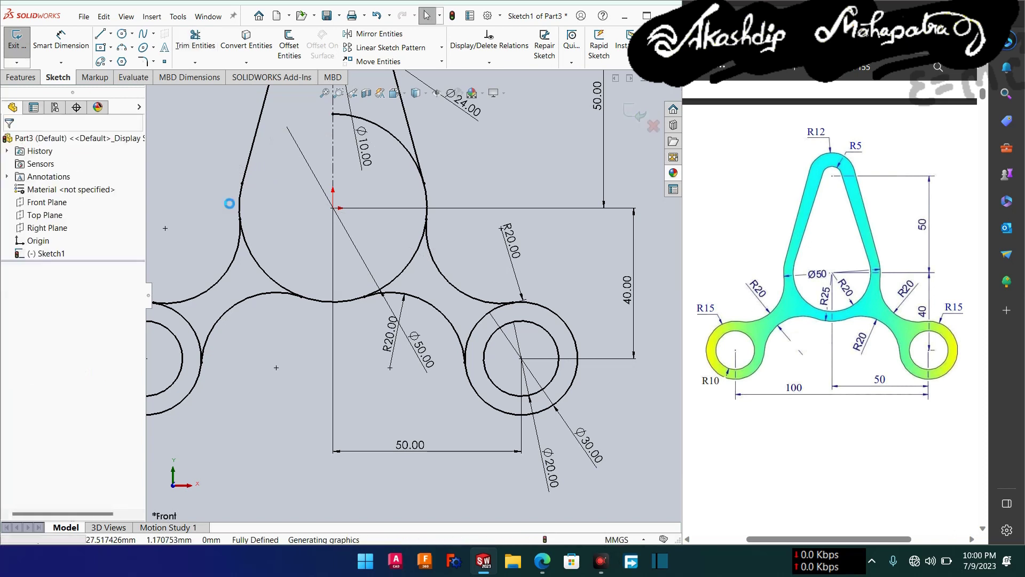
{"action": "middle_click_drag", "start_coordinate": [285, 210], "coordinate": [319, 392], "text": "ctrl"}
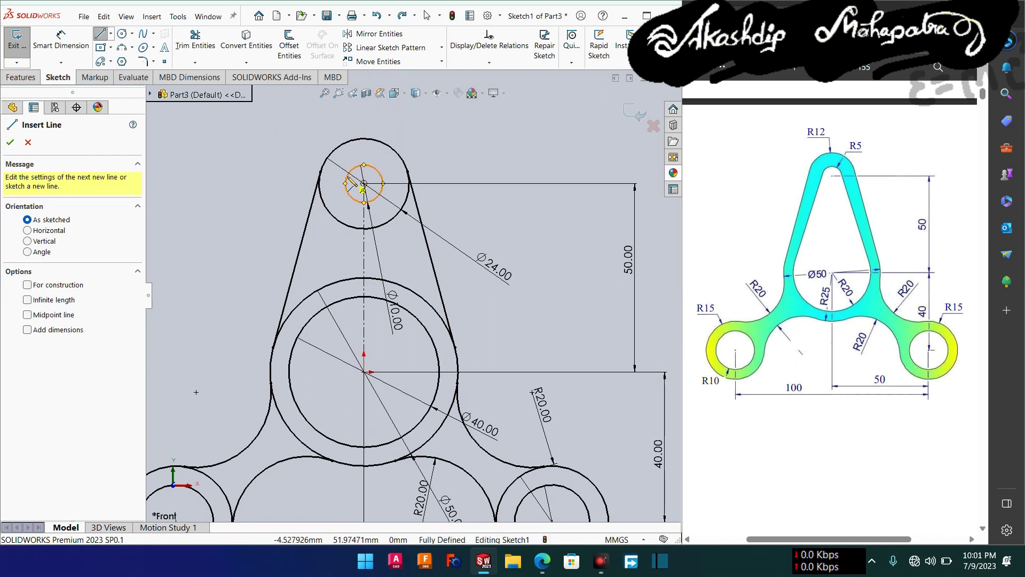
Draw a line from the small top circle tangent to the central inner circle
{"action": "left_click", "coordinate": [349, 183]}
{"action": "left_click", "coordinate": [345, 183]}
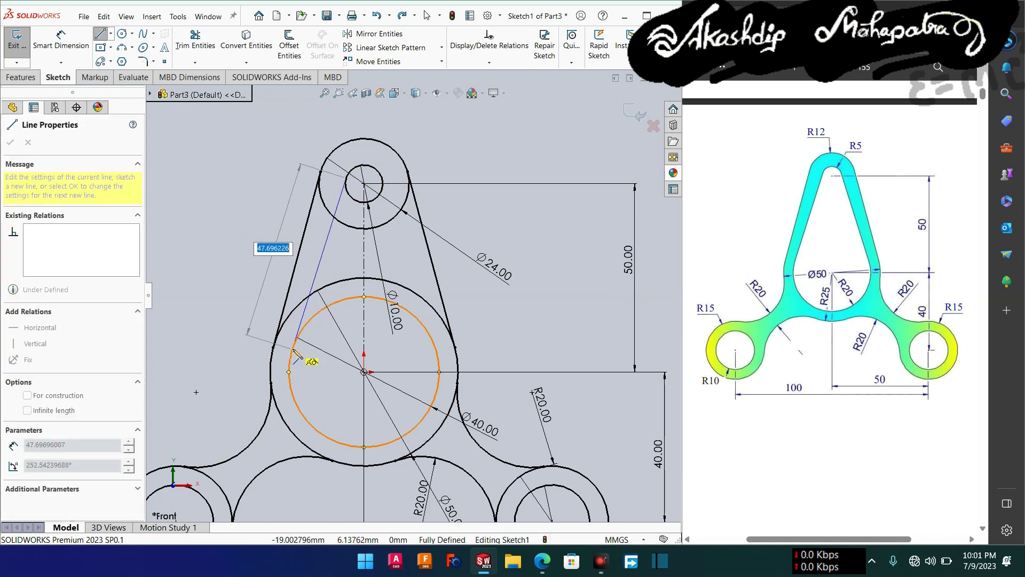
{"action": "left_click", "coordinate": [293, 351]}
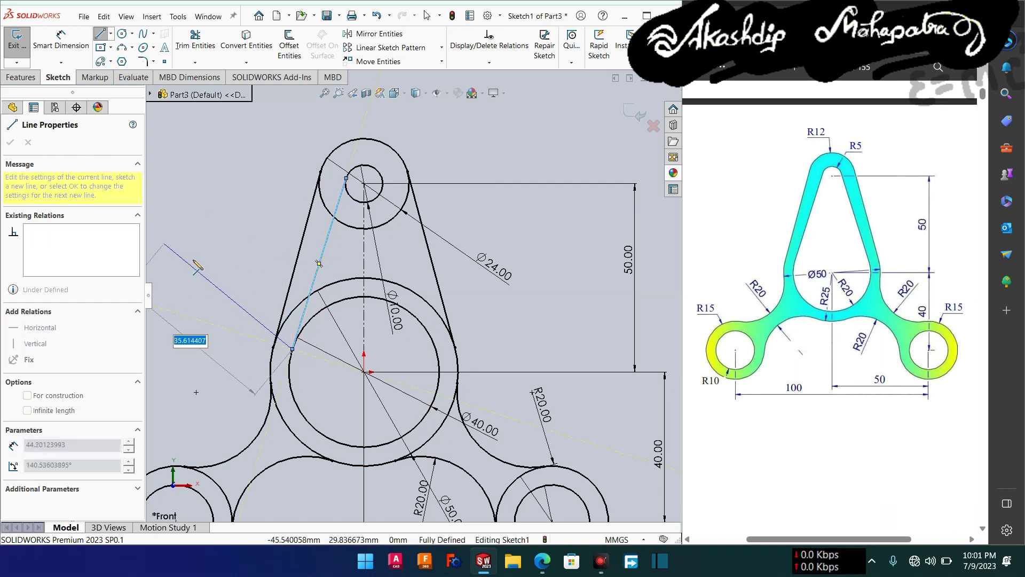
{"action": "key", "text": "Escape"}
{"action": "key", "text": "Escape"}
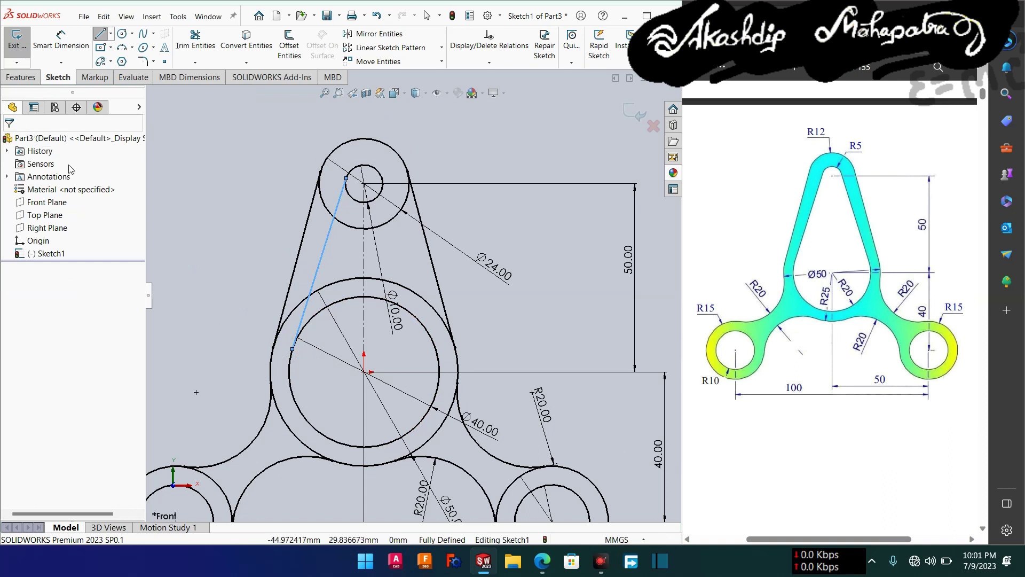
{"action": "left_click", "coordinate": [279, 236]}
Mirror the tangent line about vertical centreline Line1 to the opposite side
{"action": "left_click", "coordinate": [328, 240]}
{"action": "left_click", "coordinate": [327, 240]}
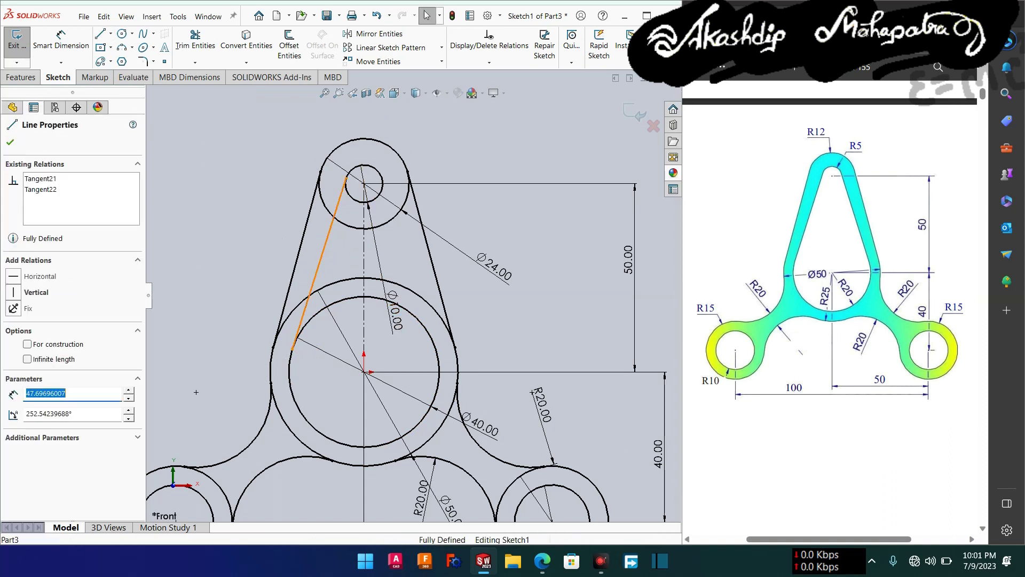
{"action": "left_click", "coordinate": [364, 261]}
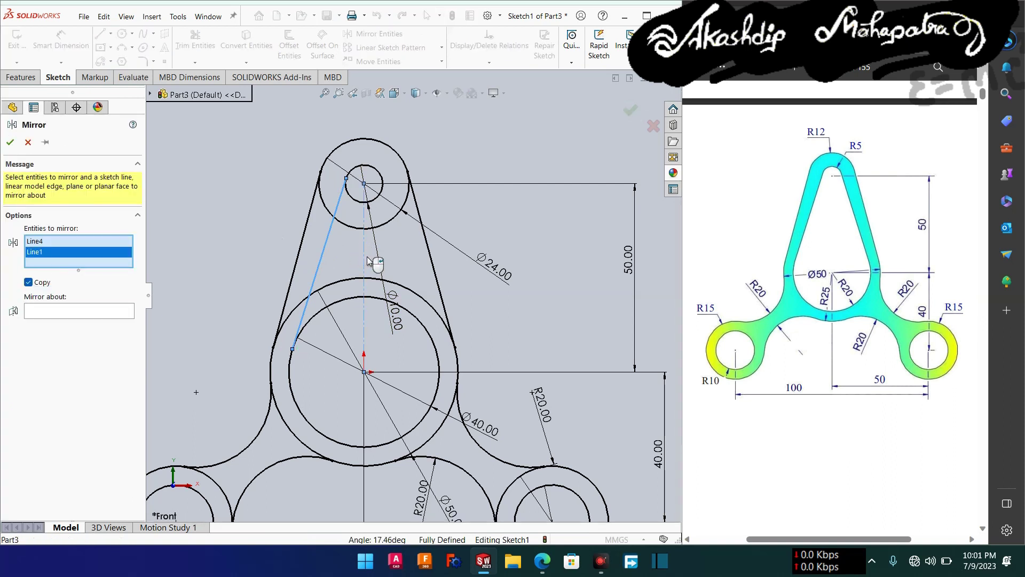
{"action": "right_click", "coordinate": [46, 258]}
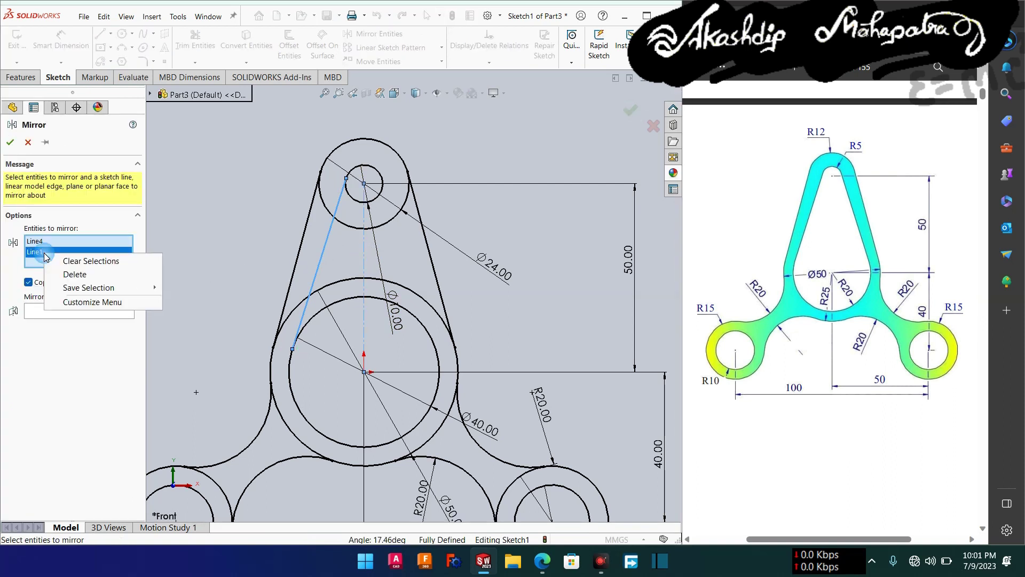
{"action": "left_click", "coordinate": [77, 279]}
{"action": "left_click", "coordinate": [71, 302]}
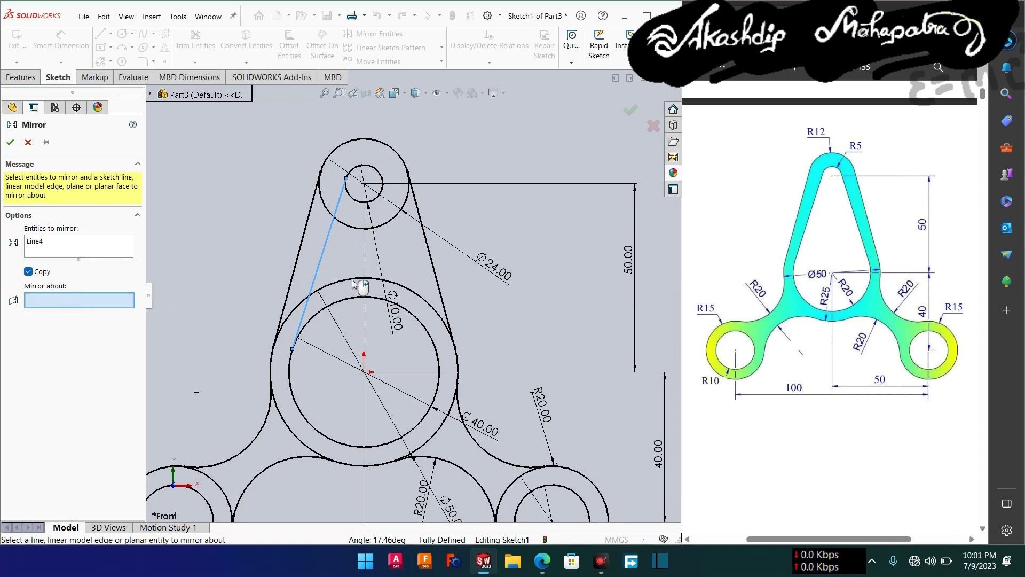
{"action": "left_click", "coordinate": [363, 266]}
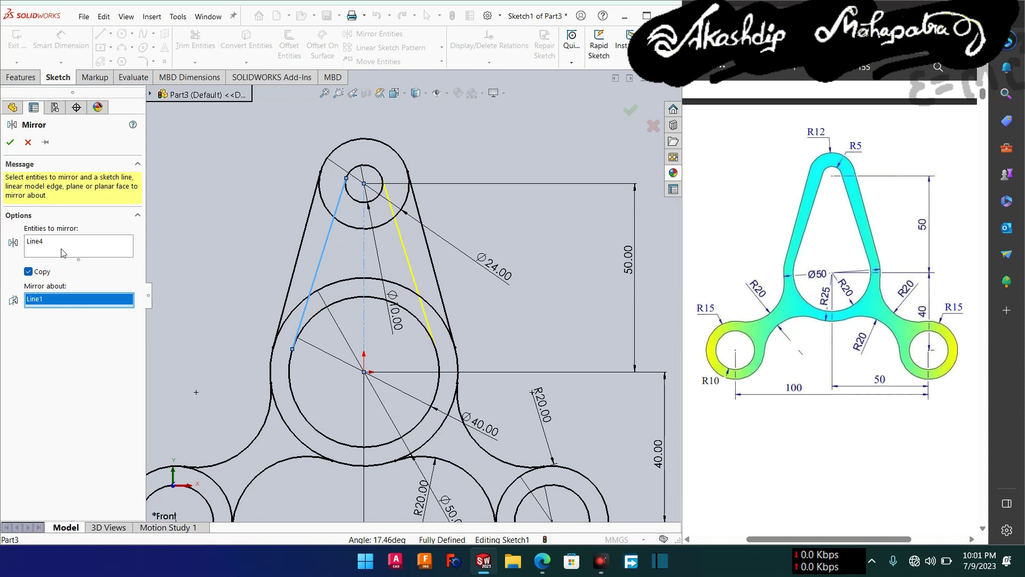
{"action": "left_click", "coordinate": [11, 142]}
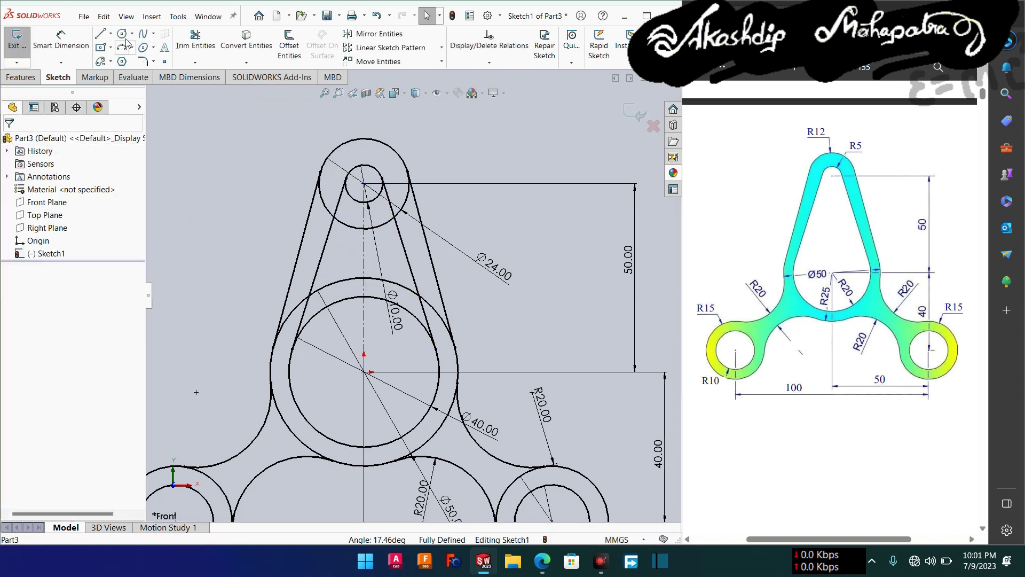
Power-trim the top circle's side arcs, Ø24 leftovers and inner arc, undoing the lower-right trim
{"action": "left_click", "coordinate": [191, 43]}
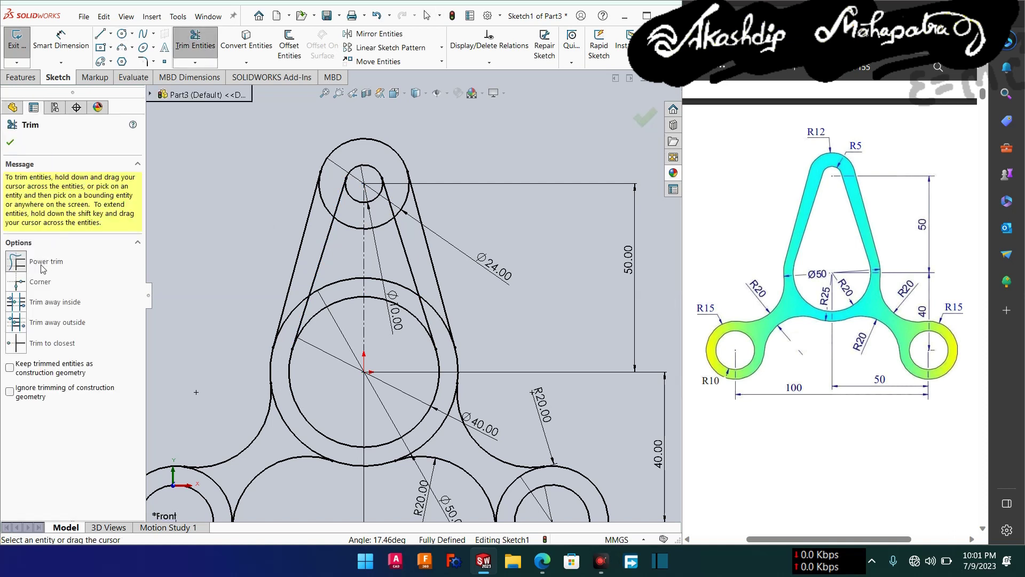
{"action": "left_click_drag", "start_coordinate": [331, 188], "coordinate": [412, 211]}
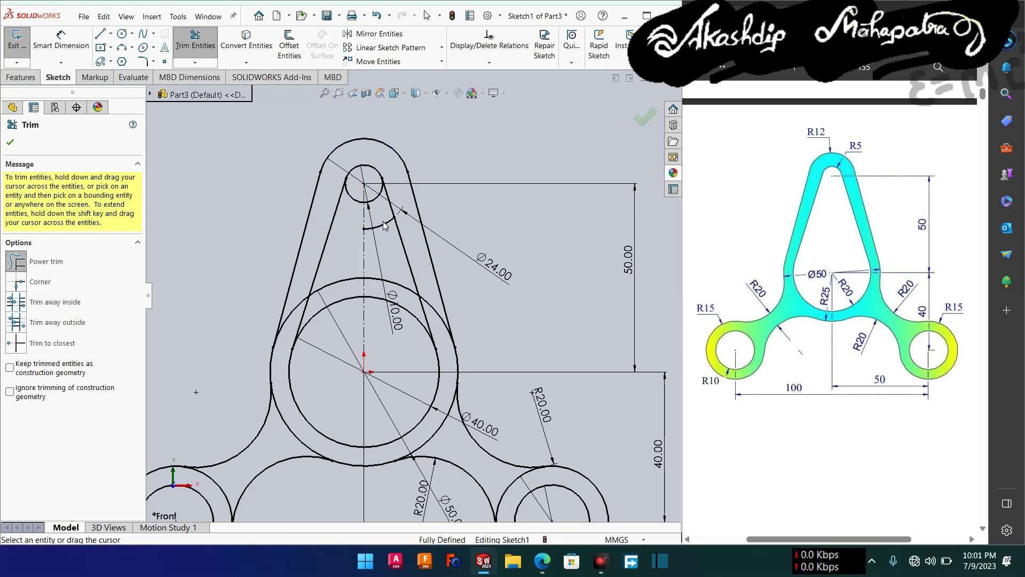
{"action": "left_click_drag", "start_coordinate": [384, 225], "coordinate": [375, 204]}
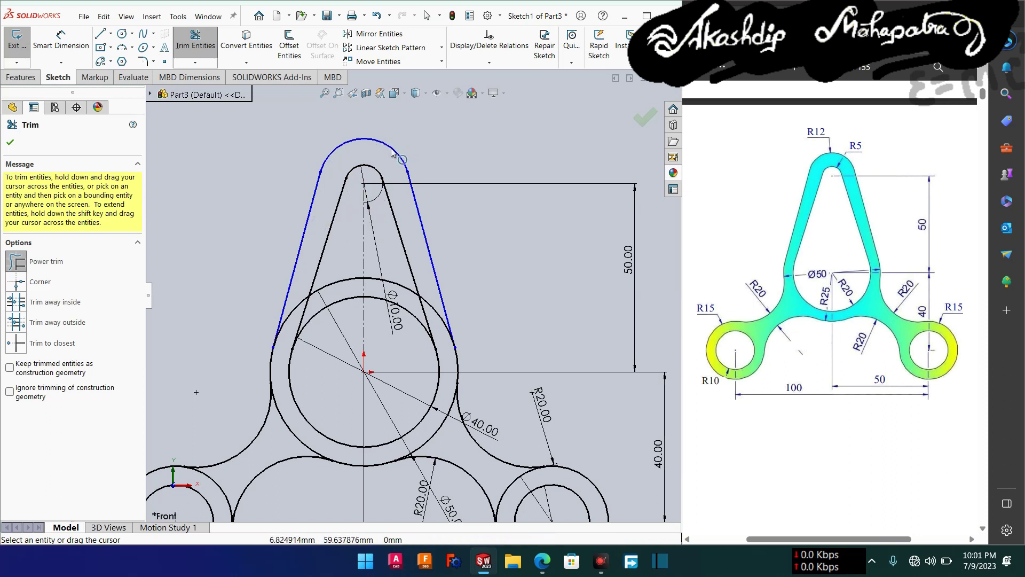
{"action": "left_click_drag", "start_coordinate": [404, 160], "coordinate": [370, 148]}
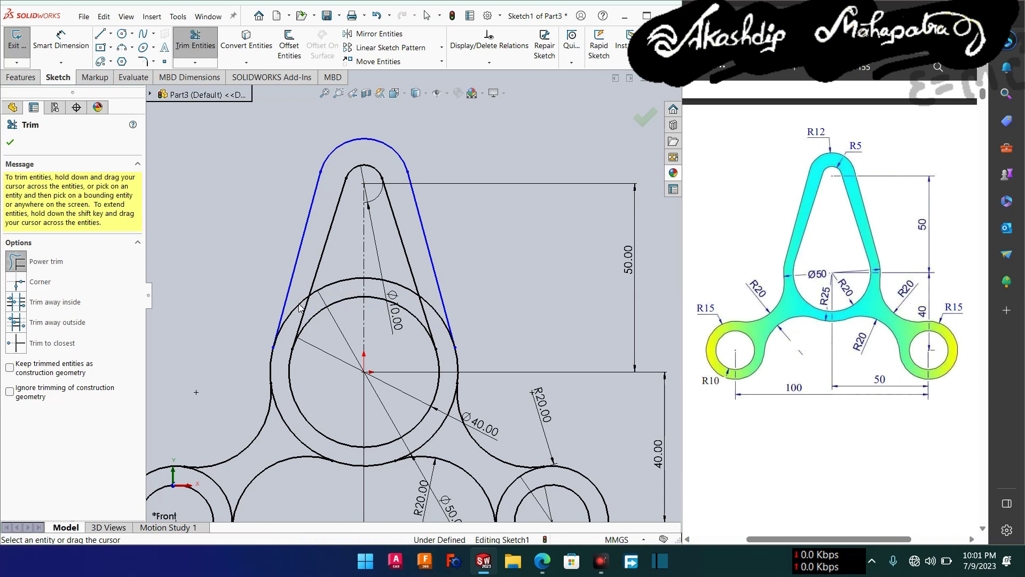
{"action": "left_click", "coordinate": [430, 314]}
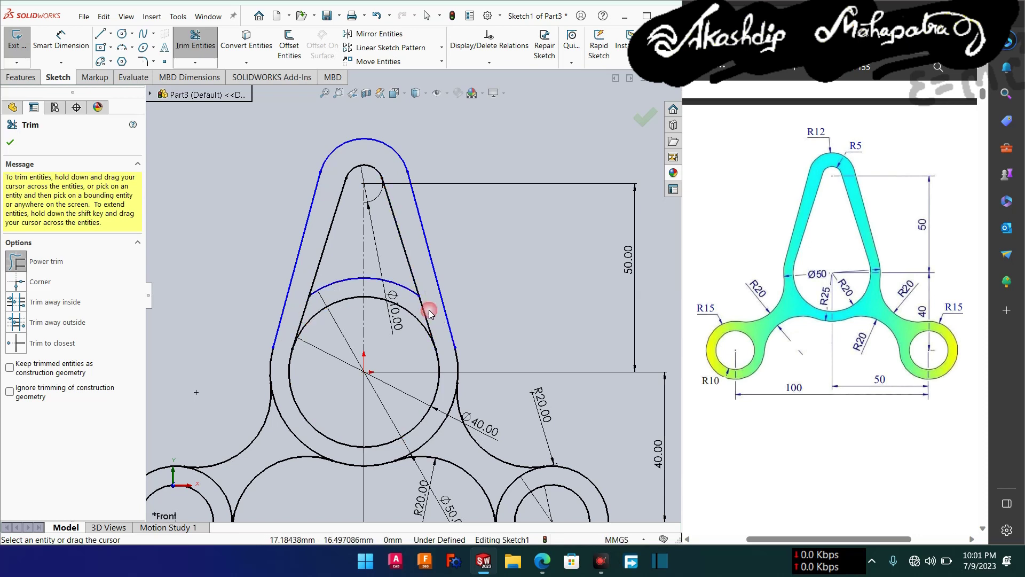
{"action": "left_click_drag", "start_coordinate": [342, 279], "coordinate": [405, 295]}
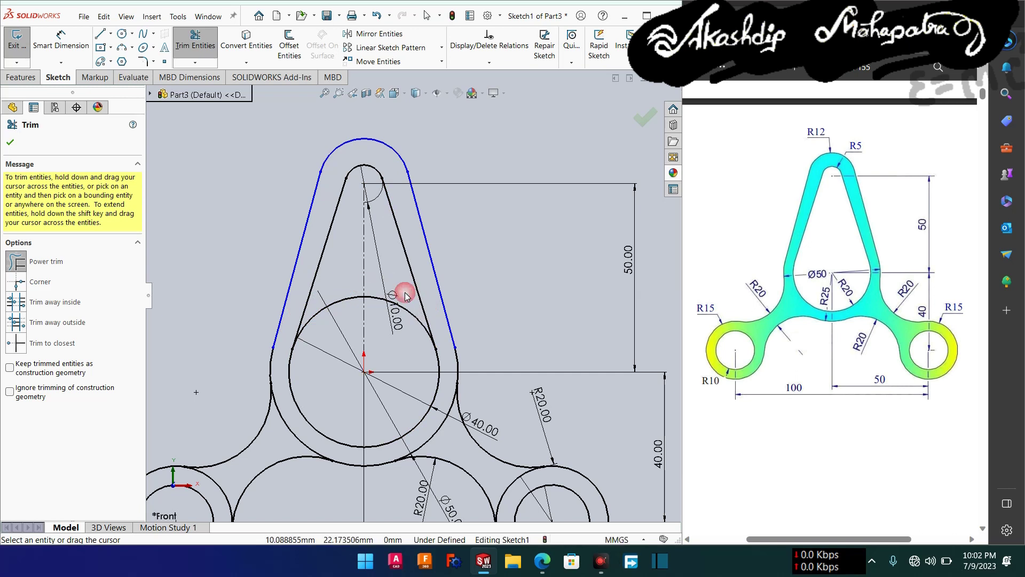
{"action": "left_click_drag", "start_coordinate": [413, 334], "coordinate": [334, 280]}
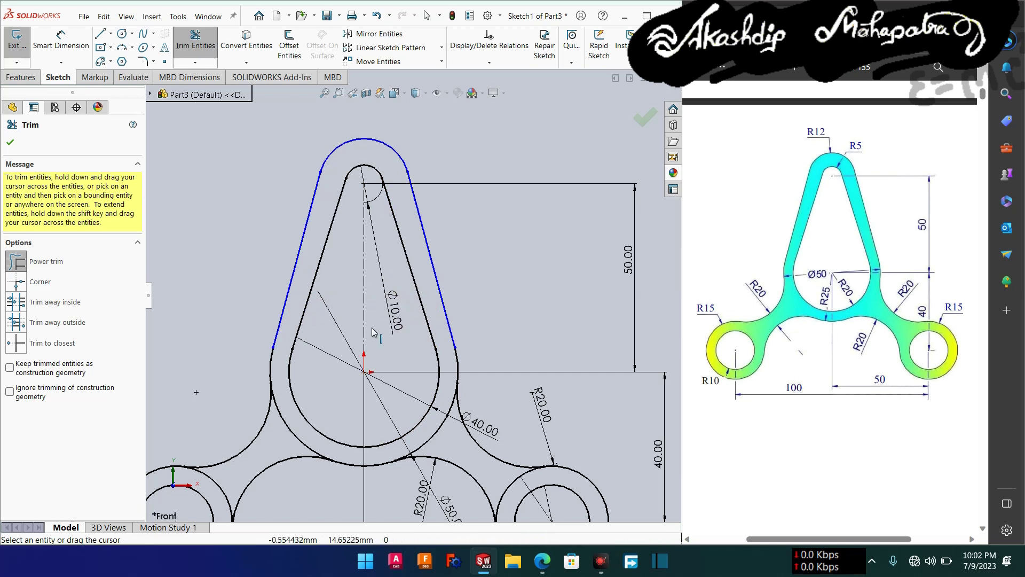
{"action": "left_click_drag", "start_coordinate": [439, 431], "coordinate": [427, 440]}
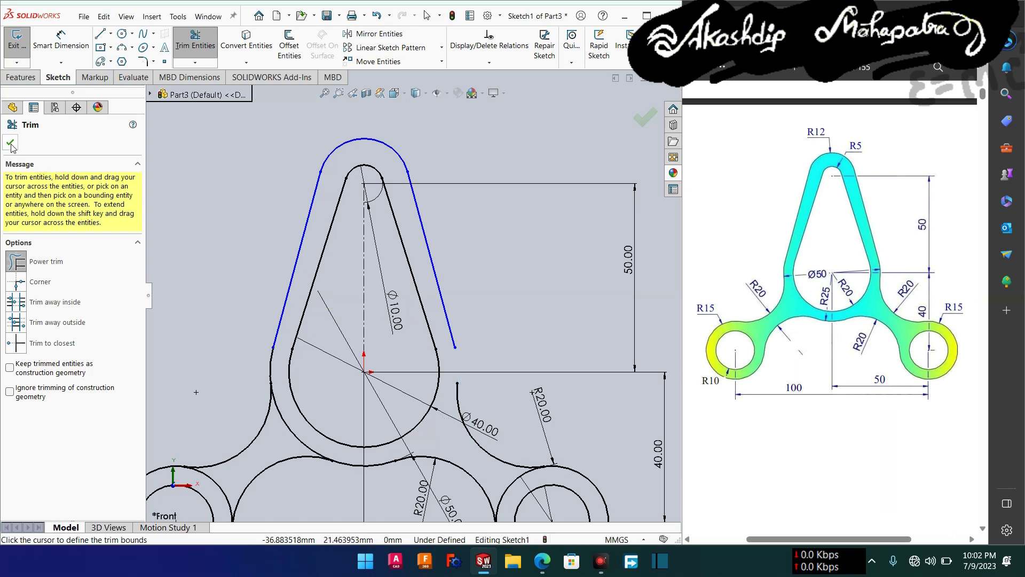
{"action": "key", "text": "ctrl+z"}
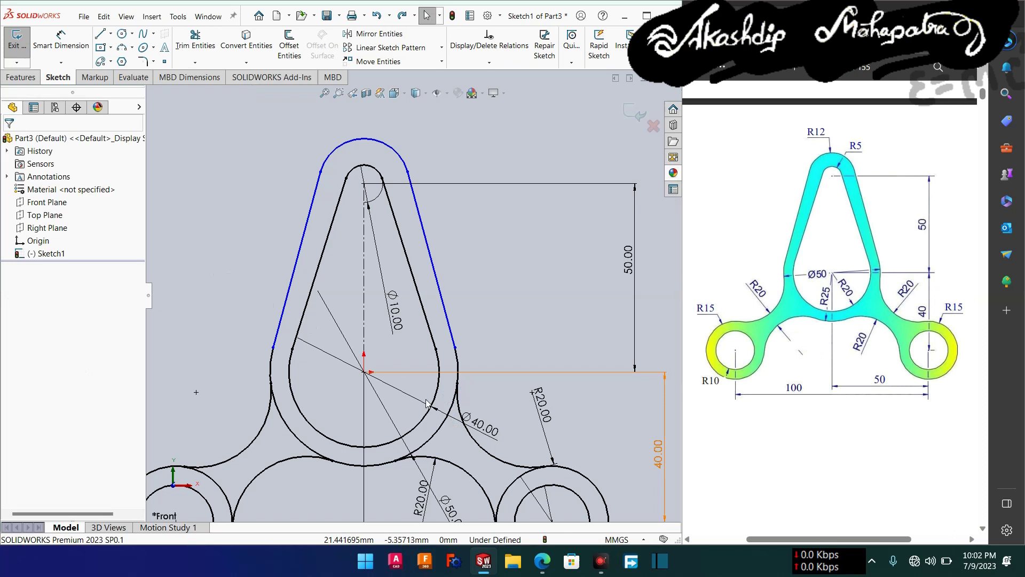
Trim four leftover arc and circle segments to their nearest intersections, leaving one clean profile
{"action": "left_click", "coordinate": [187, 50]}
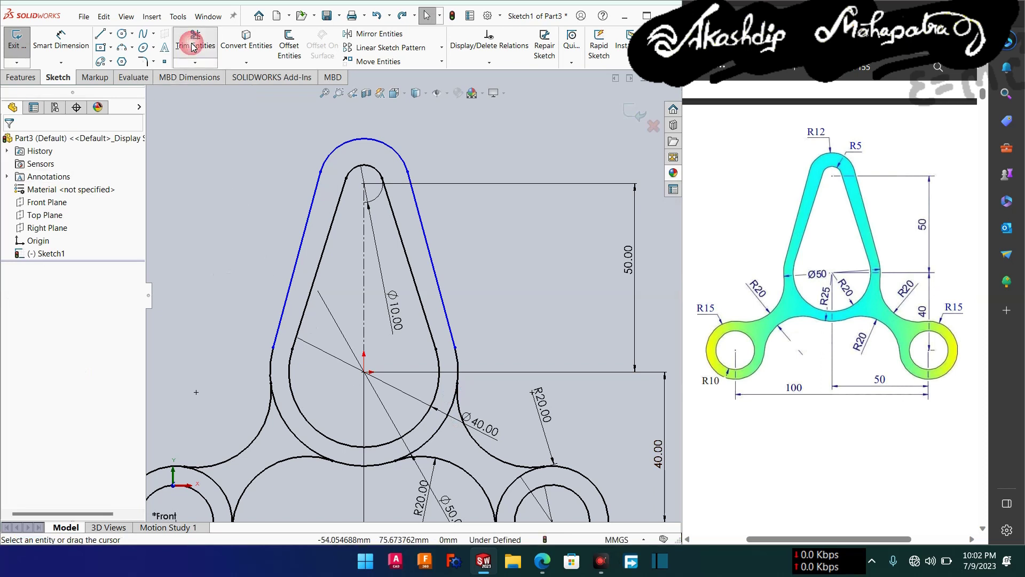
{"action": "left_click", "coordinate": [52, 344]}
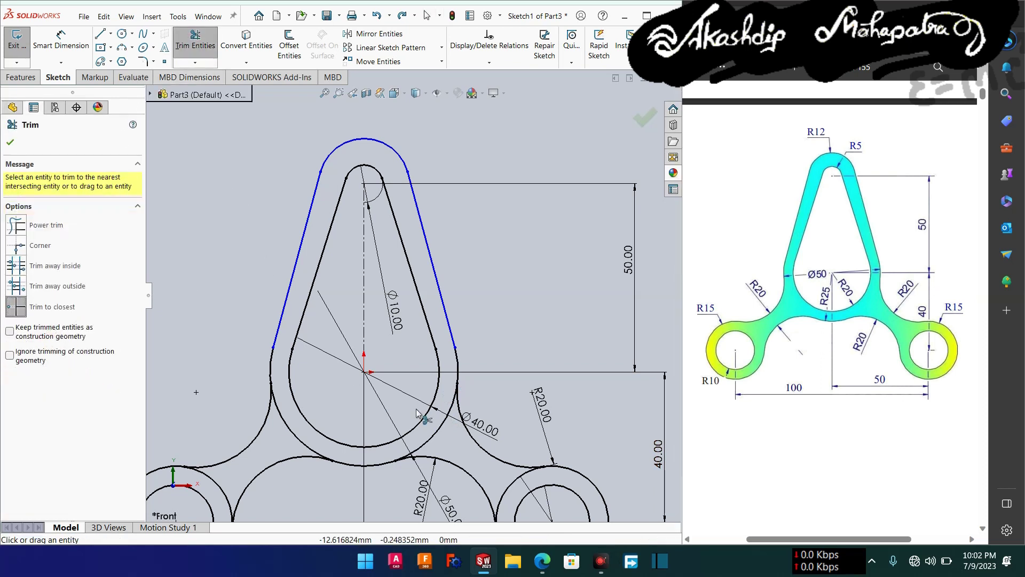
{"action": "left_click", "coordinate": [435, 436]}
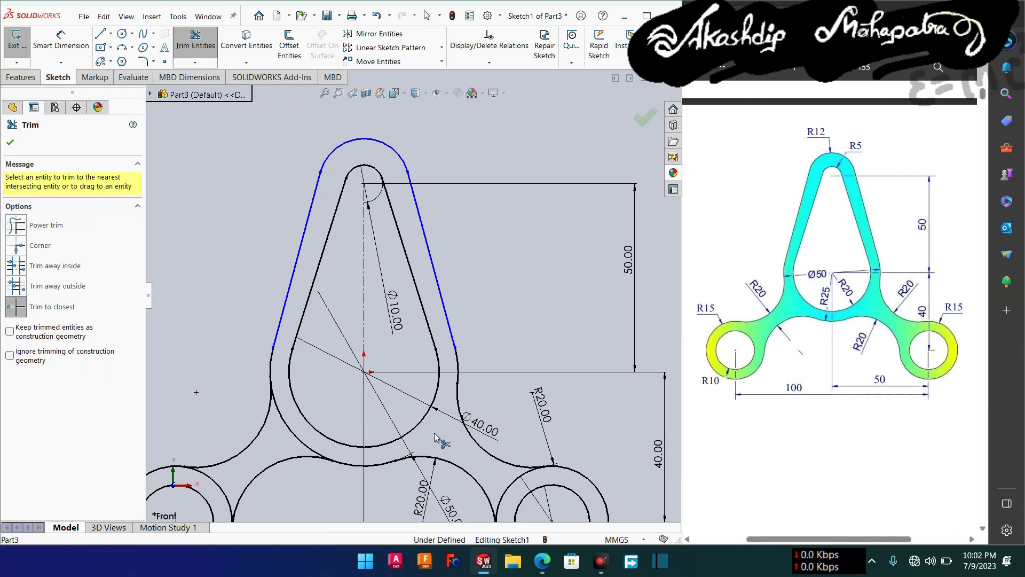
{"action": "left_click", "coordinate": [300, 441]}
{"action": "left_click", "coordinate": [503, 497]}
{"action": "left_click", "coordinate": [217, 481]}
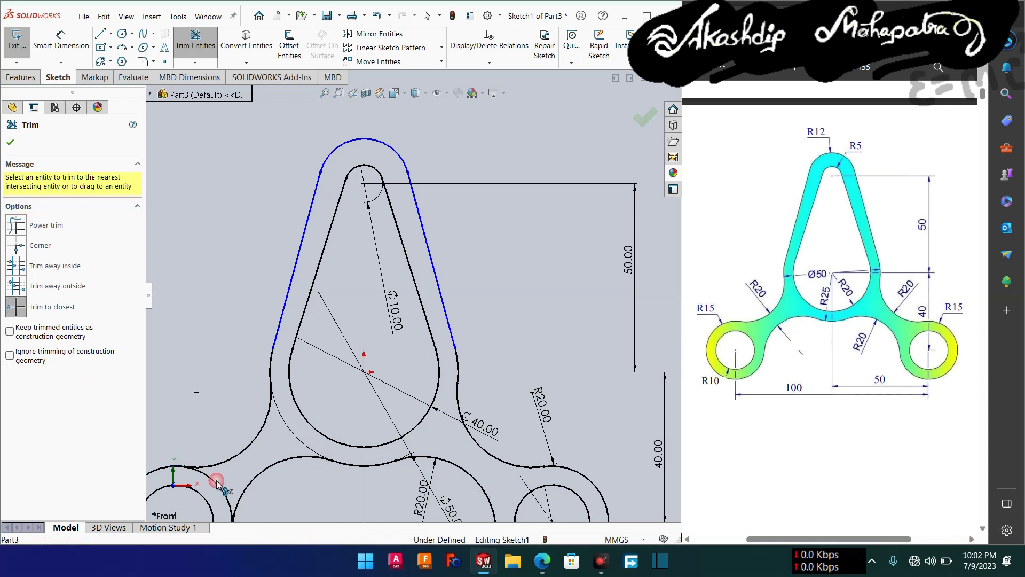
{"action": "scroll", "coordinate": [341, 457], "scroll_direction": "up", "scroll_amount": 2}
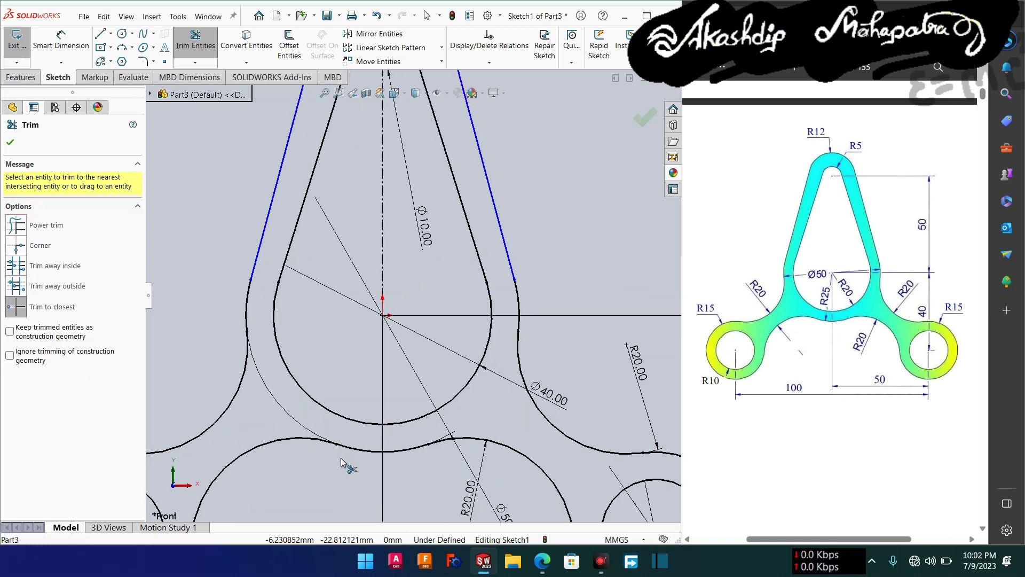
{"action": "scroll", "coordinate": [341, 457], "scroll_direction": "down", "scroll_amount": 4}
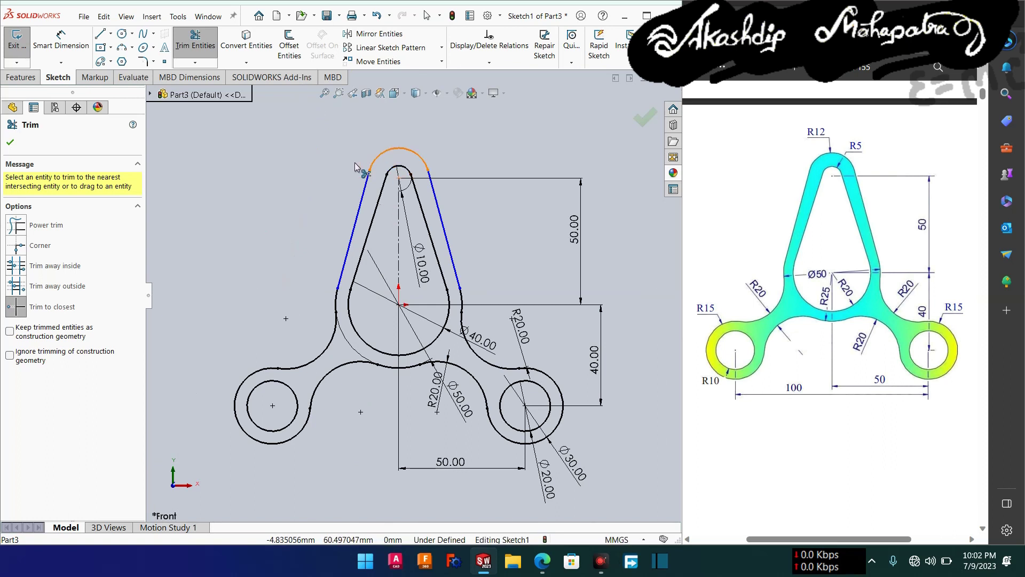
{"action": "left_click", "coordinate": [9, 143]}
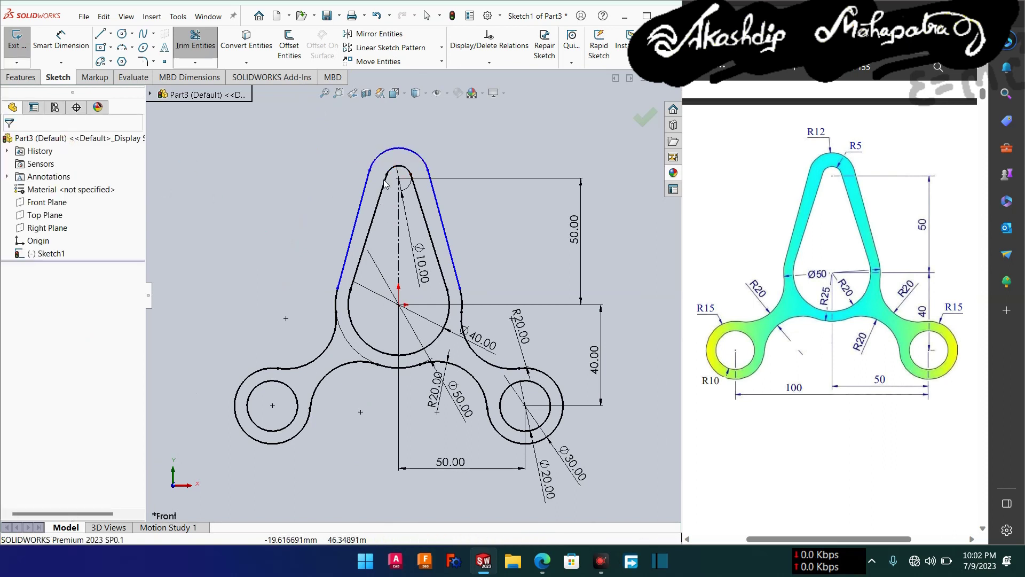
{"action": "left_click", "coordinate": [650, 124]}
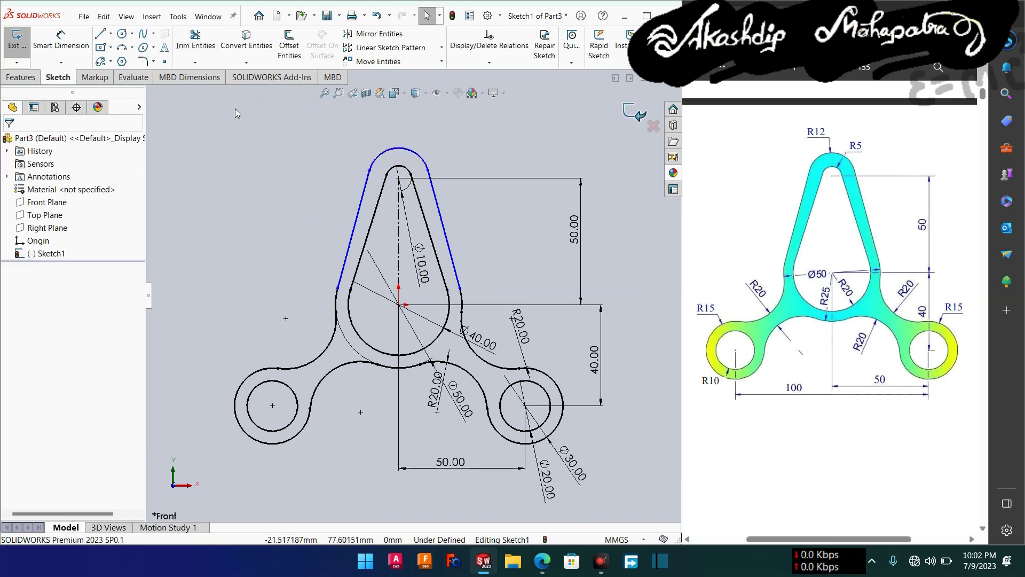
{"action": "mouse_move", "coordinate": [192, 161]}
{"action": "right_mouse_down"}
{"action": "mouse_move", "coordinate": [197, 81]}
{"action": "mouse_move", "coordinate": [193, 99]}
{"action": "right_mouse_up"}
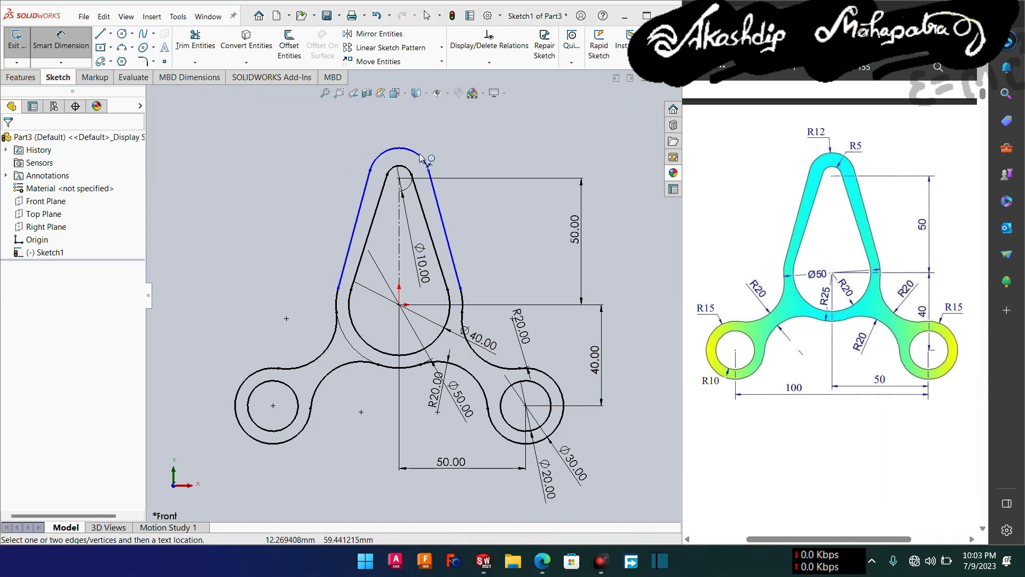
Dimension the top outer arch to radius 12 mm
{"action": "left_click", "coordinate": [432, 141]}
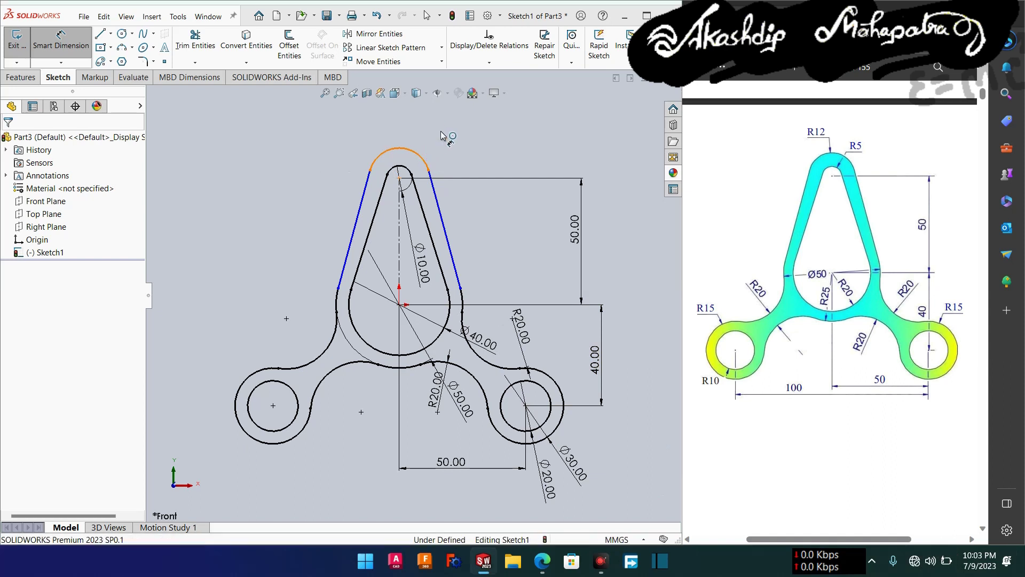
{"action": "left_click", "coordinate": [446, 136]}
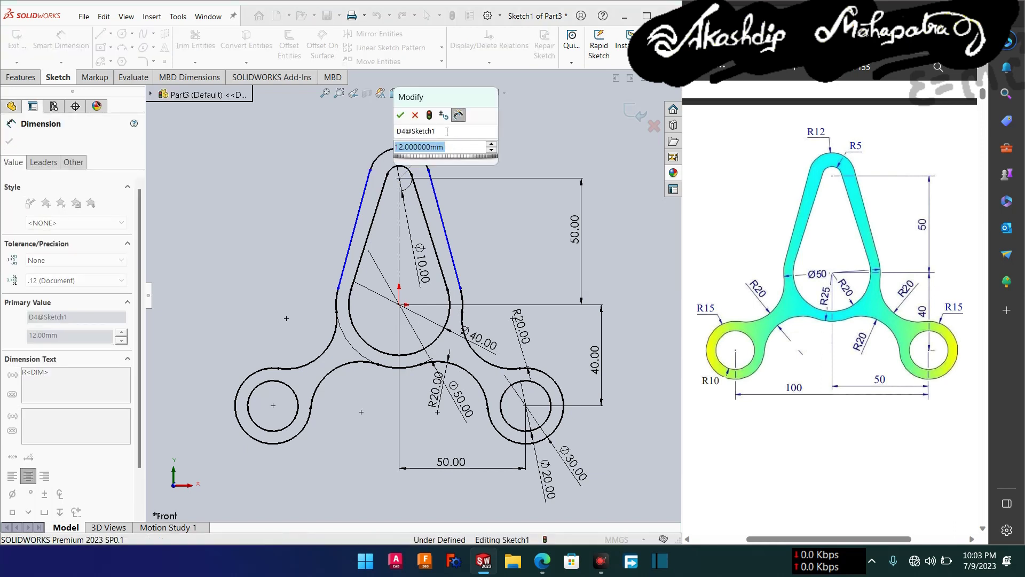
{"action": "key", "text": "Return"}
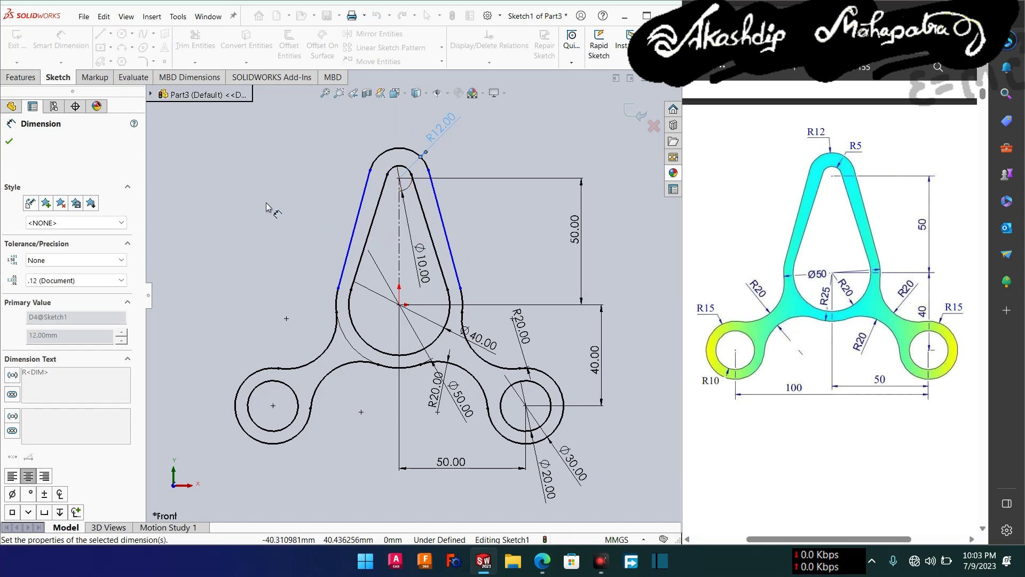
{"action": "left_click", "coordinate": [10, 141]}
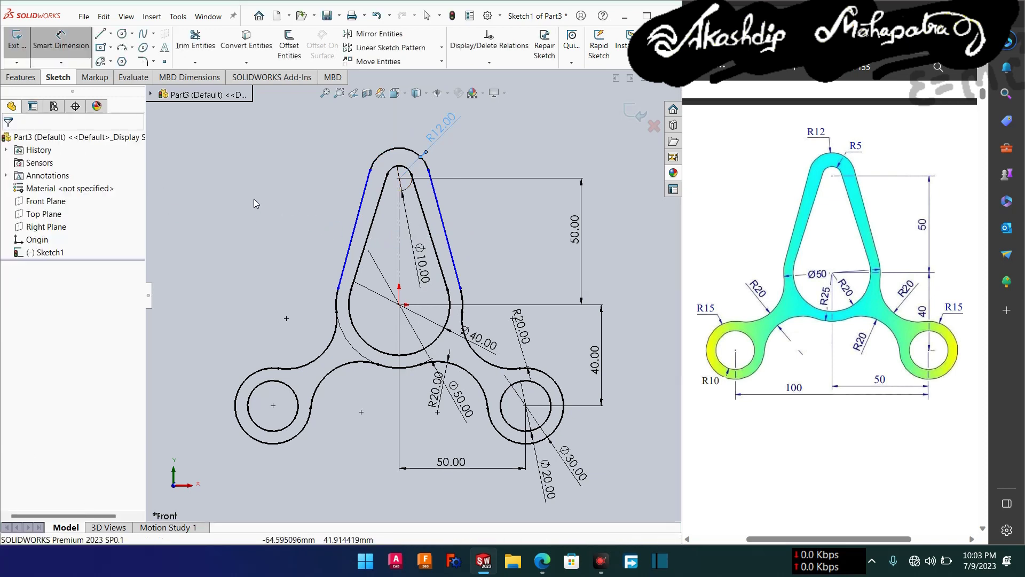
{"action": "key", "text": "Escape"}
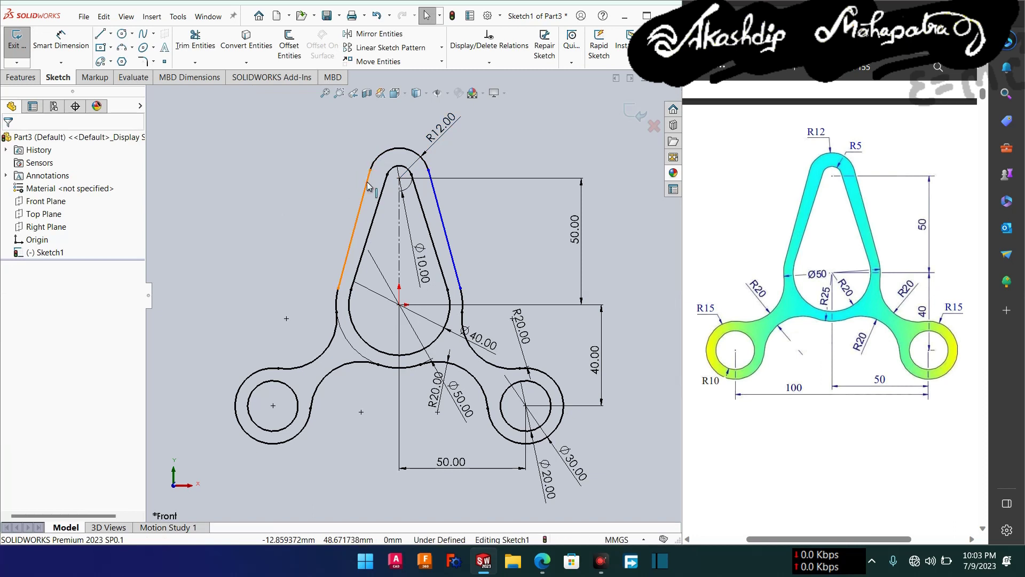
Make the top arc tangent to the left side line
{"action": "left_click", "coordinate": [367, 186]}
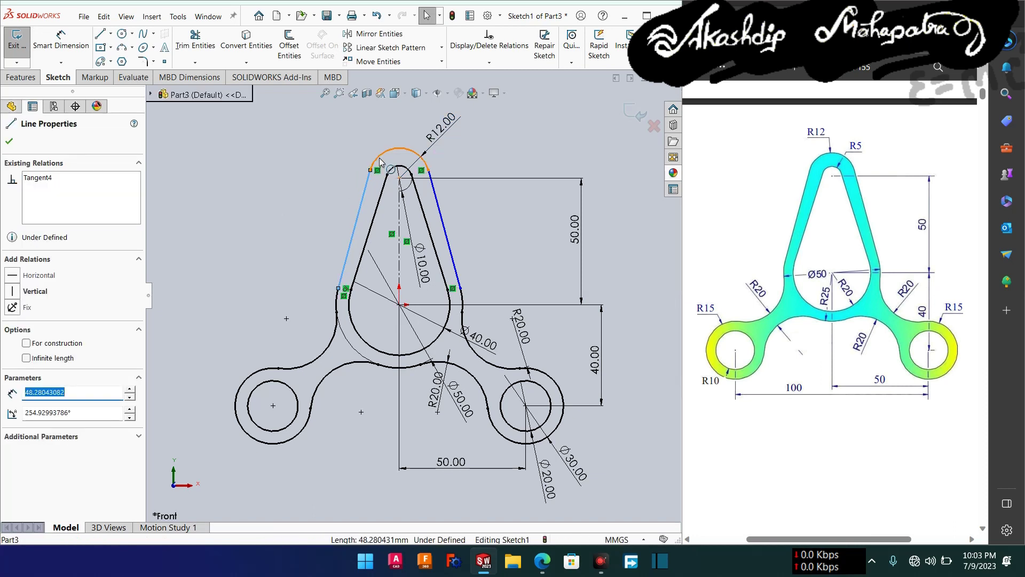
{"action": "left_click", "coordinate": [380, 160]}
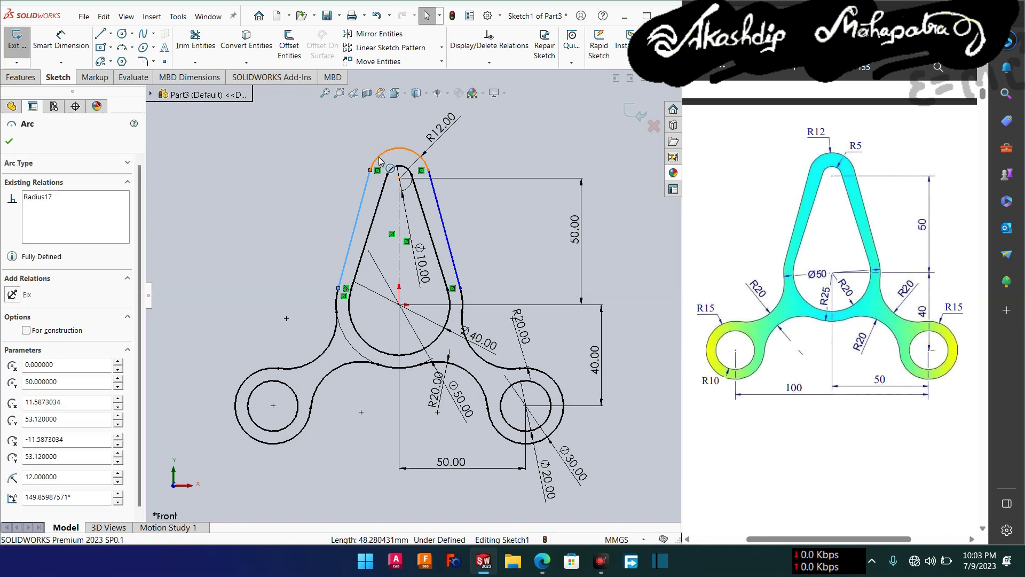
{"action": "left_click", "coordinate": [380, 160], "text": "ctrl"}
{"action": "left_click", "coordinate": [37, 329]}
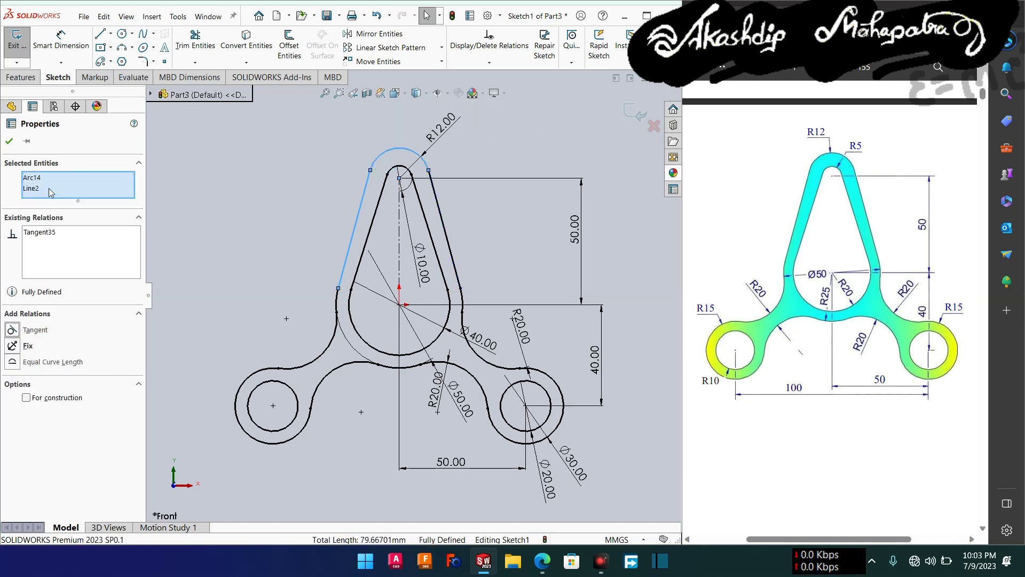
{"action": "left_click", "coordinate": [10, 141]}
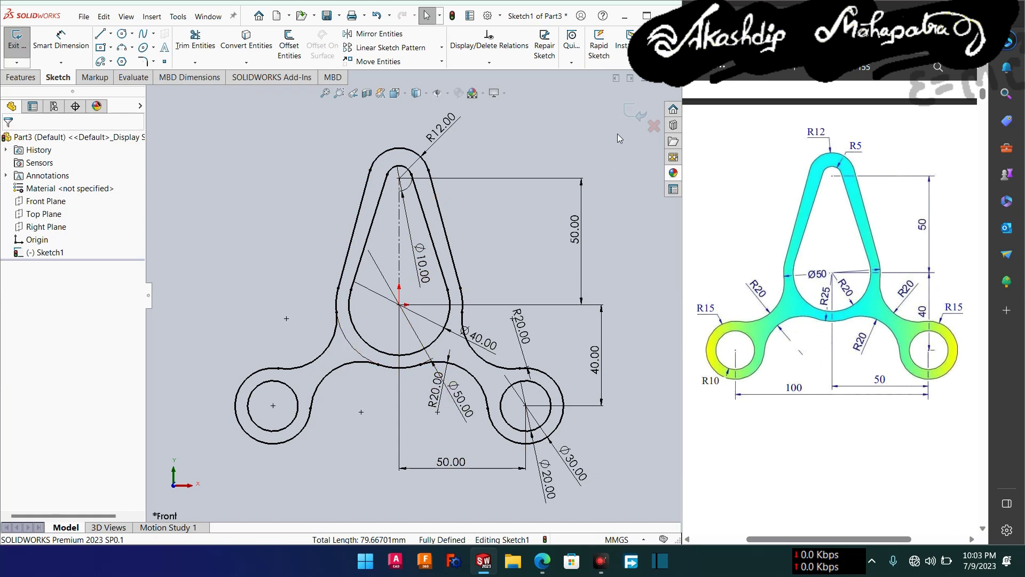
Extrude the fully defined bracket sketch 10 mm mid-plane as Boss-Extrude1
{"action": "left_click", "coordinate": [637, 113]}
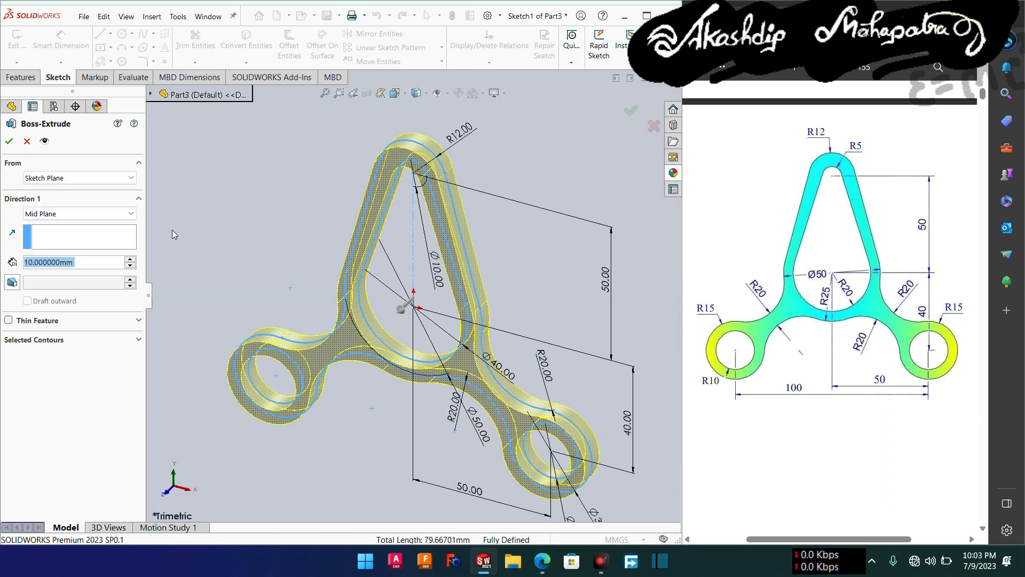
{"action": "left_click", "coordinate": [8, 141]}
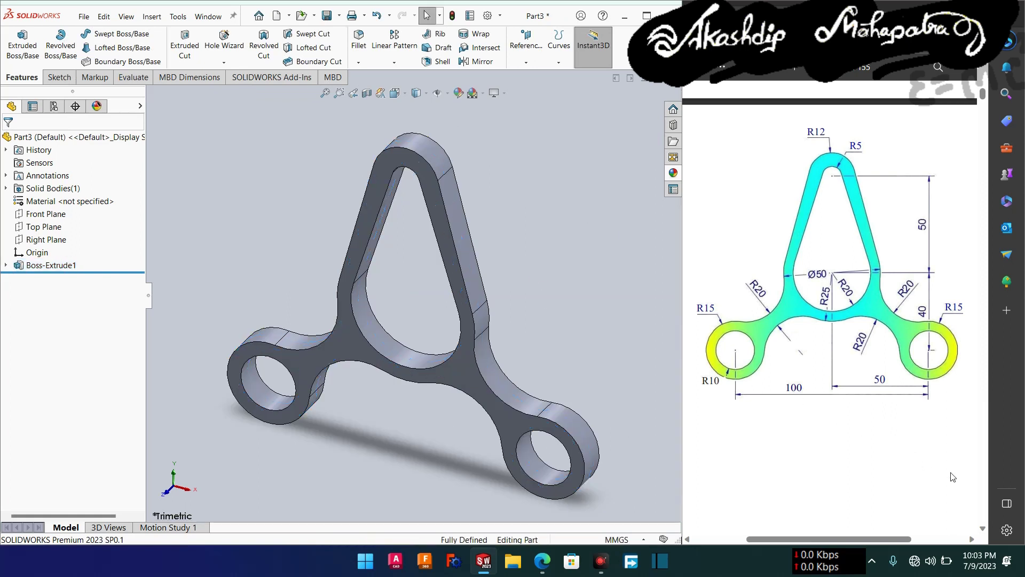
Window-select all edges of the extruded bracket and fillet them at 2 mm radius
{"action": "mouse_move", "coordinate": [527, 351]}
{"action": "middle_mouse_down"}
{"action": "mouse_move", "coordinate": [546, 307]}
{"action": "mouse_move", "coordinate": [542, 259]}
{"action": "middle_mouse_up"}
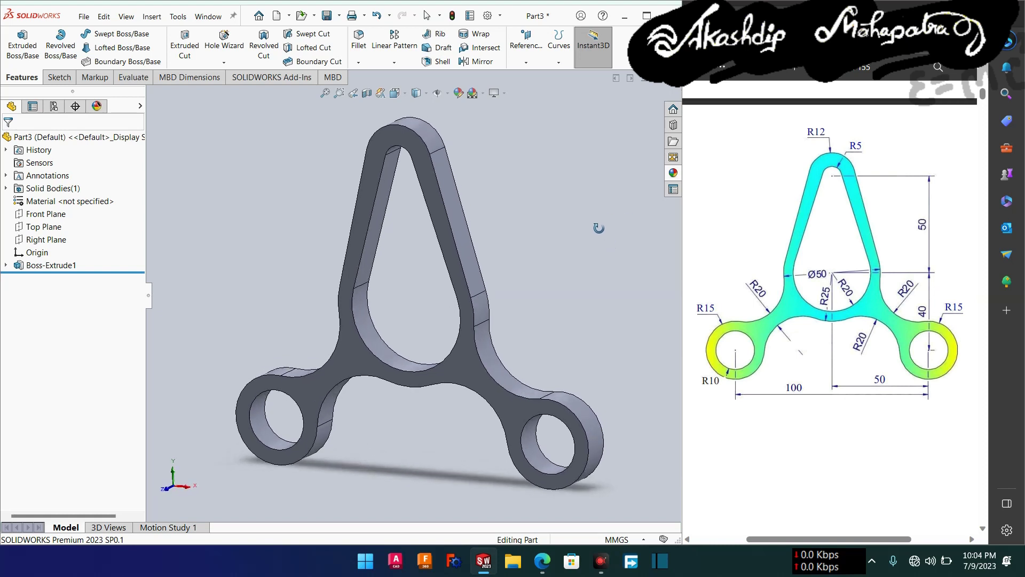
{"action": "scroll", "coordinate": [542, 259], "scroll_direction": "down", "scroll_amount": 2}
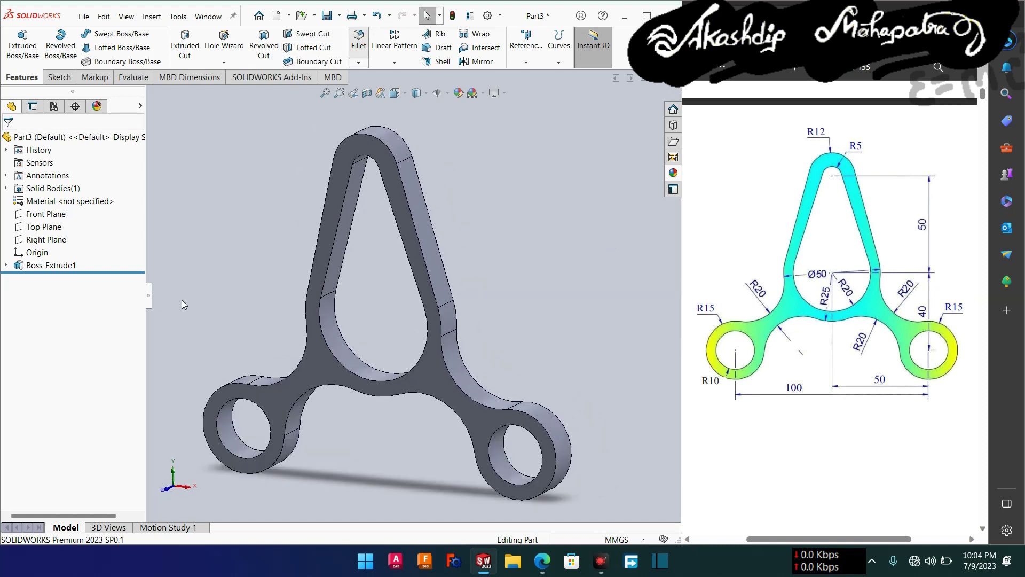
{"action": "left_click", "coordinate": [359, 43]}
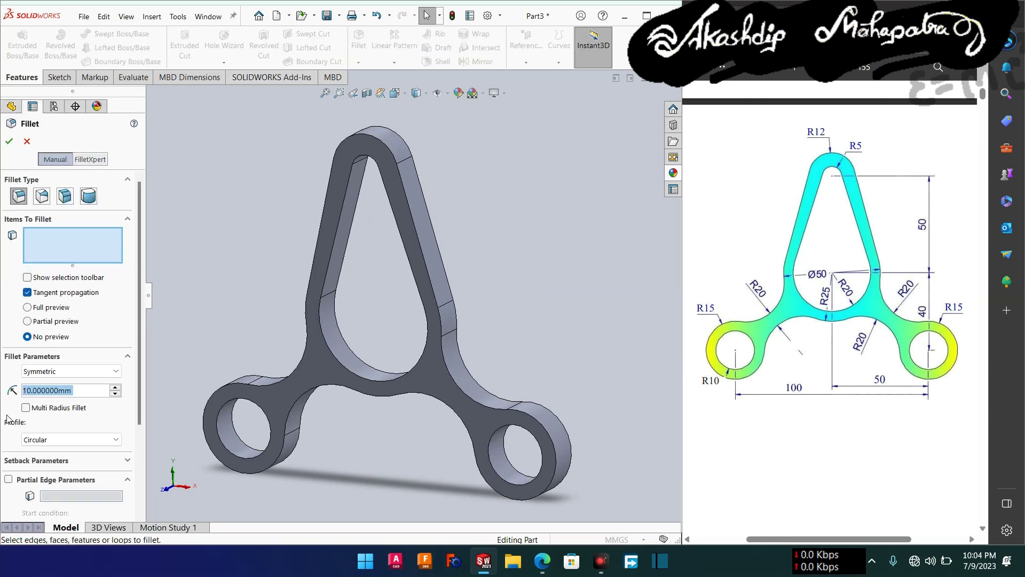
{"action": "left_click_drag", "start_coordinate": [179, 112], "coordinate": [588, 531]}
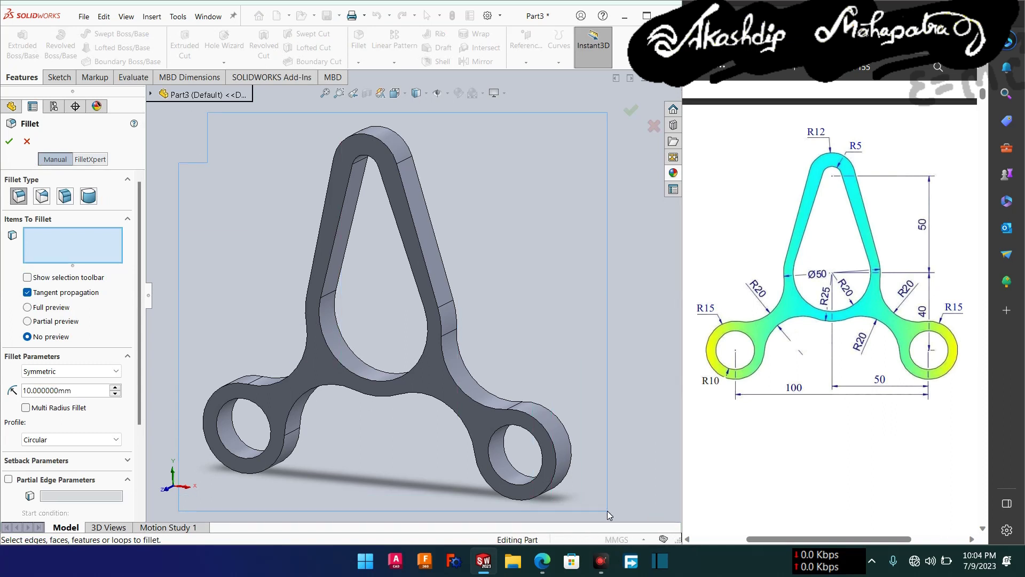
{"action": "left_click_drag", "start_coordinate": [588, 531], "coordinate": [607, 511]}
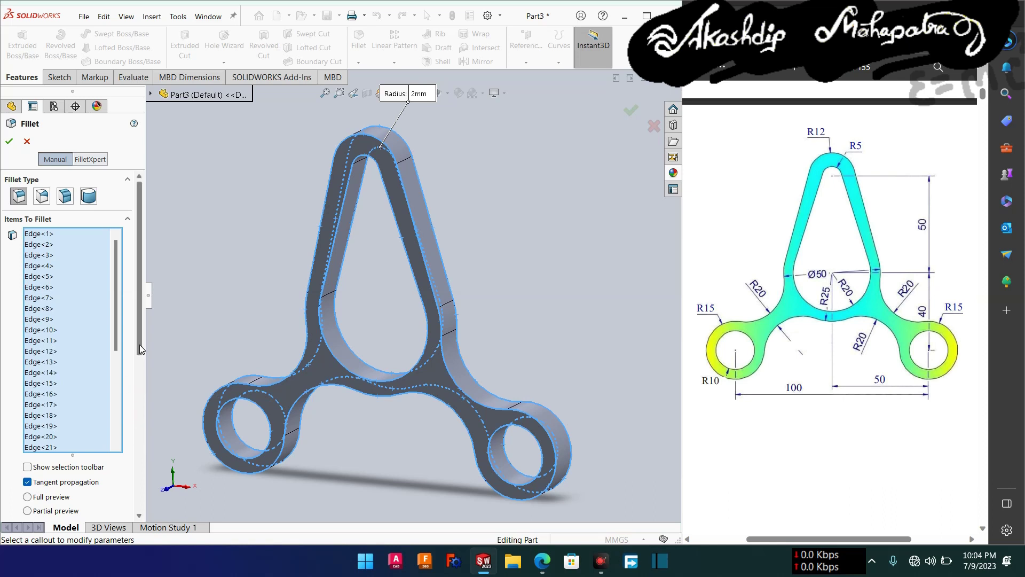
{"action": "scroll", "coordinate": [59, 372], "scroll_direction": "down", "scroll_amount": 5}
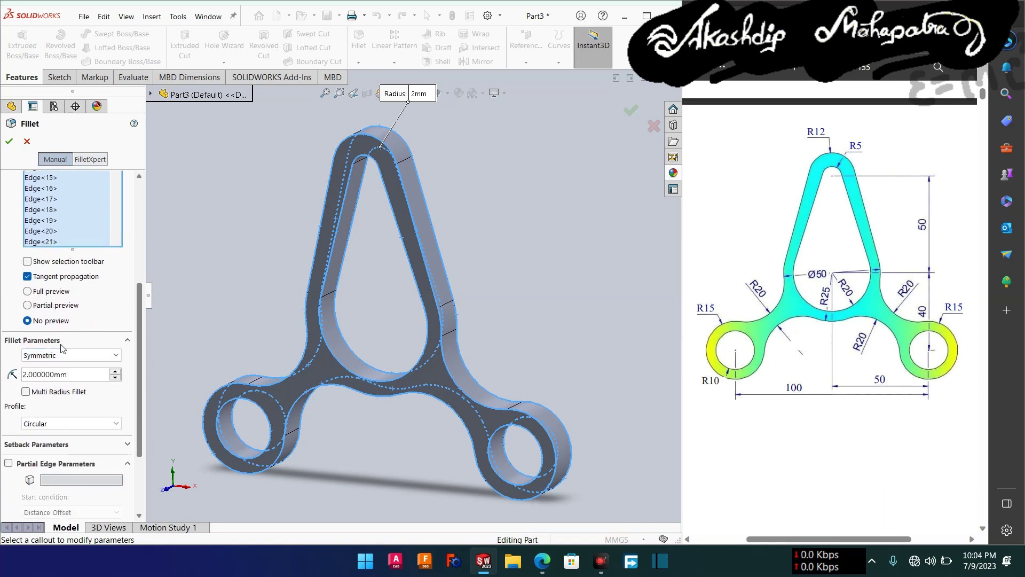
{"action": "left_click", "coordinate": [7, 142]}
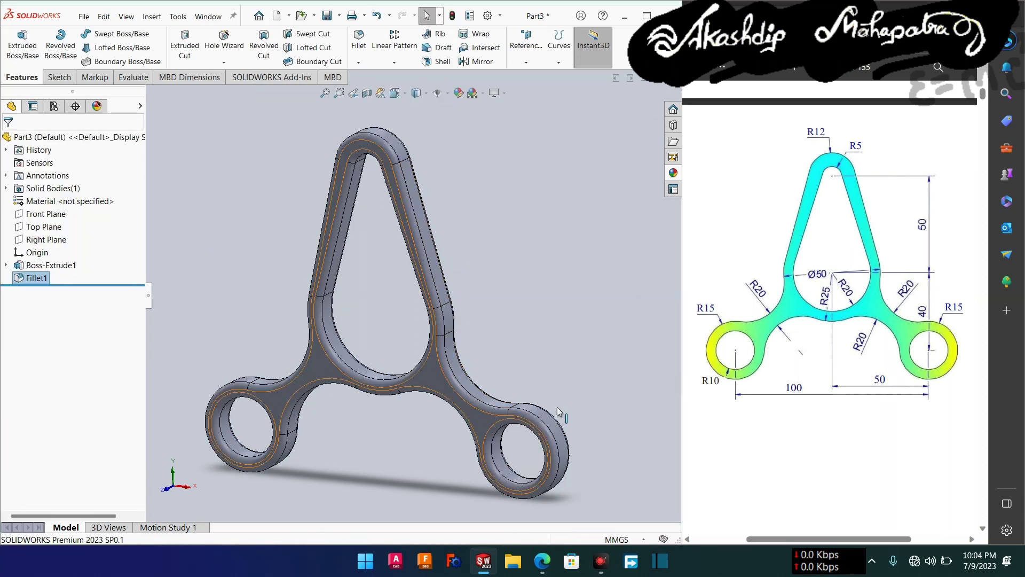
{"action": "mouse_move", "coordinate": [507, 273]}
{"action": "middle_mouse_down"}
{"action": "mouse_move", "coordinate": [474, 274]}
{"action": "mouse_move", "coordinate": [514, 258]}
{"action": "middle_mouse_up"}
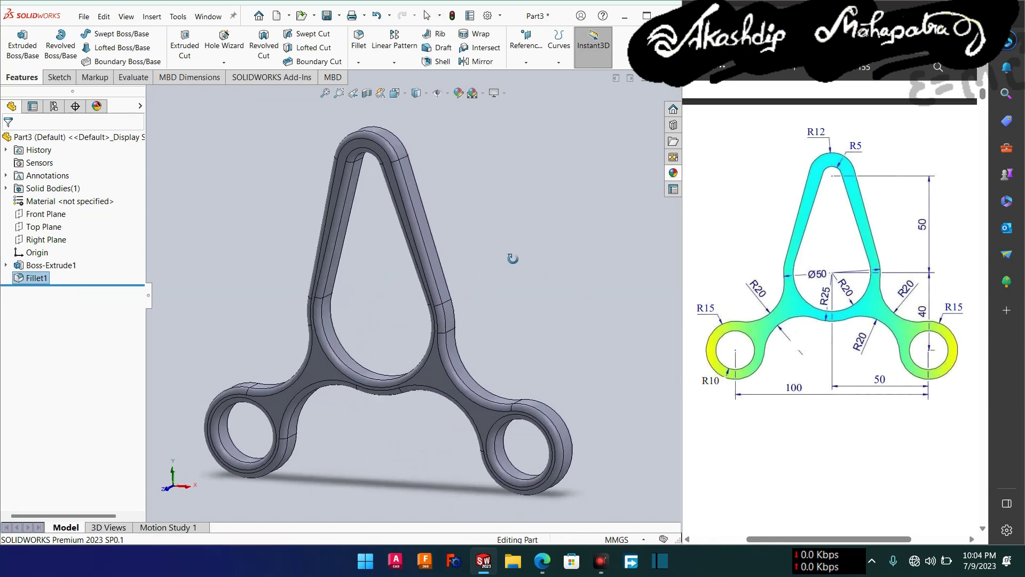
{"action": "mouse_move", "coordinate": [514, 258]}
{"action": "middle_mouse_down"}
{"action": "mouse_move", "coordinate": [495, 290]}
{"action": "mouse_move", "coordinate": [507, 321]}
{"action": "middle_mouse_up"}
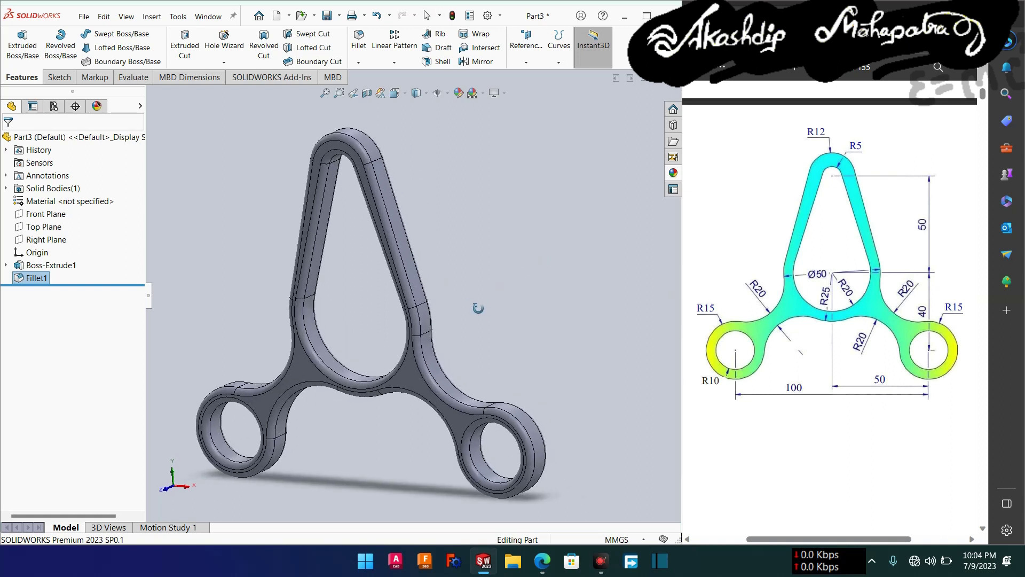